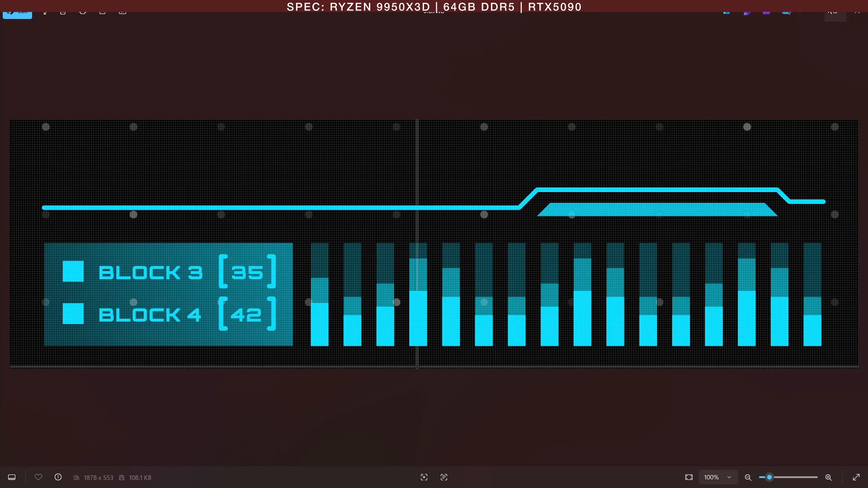
Leave the reference image for Houdini and turn off the display of the HUD1 object.
{"action": "left_click", "coordinate": [815, 14]}
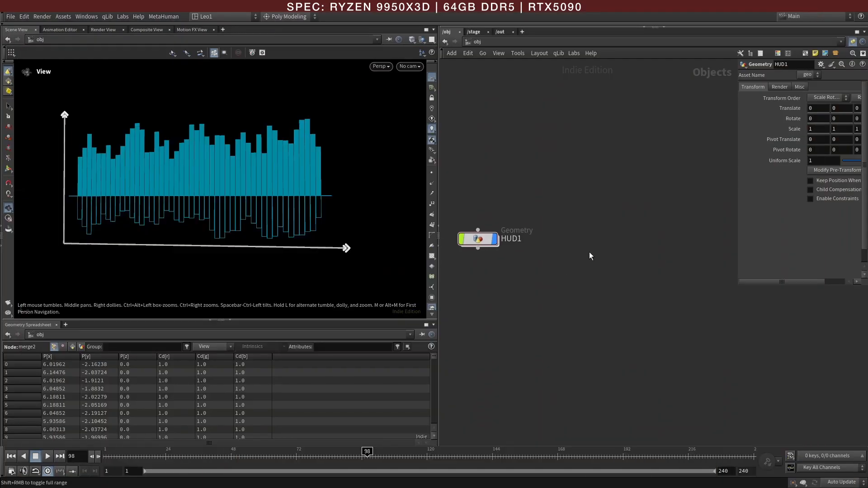
{"action": "key", "text": "Tab"}
{"action": "key", "text": "Escape"}
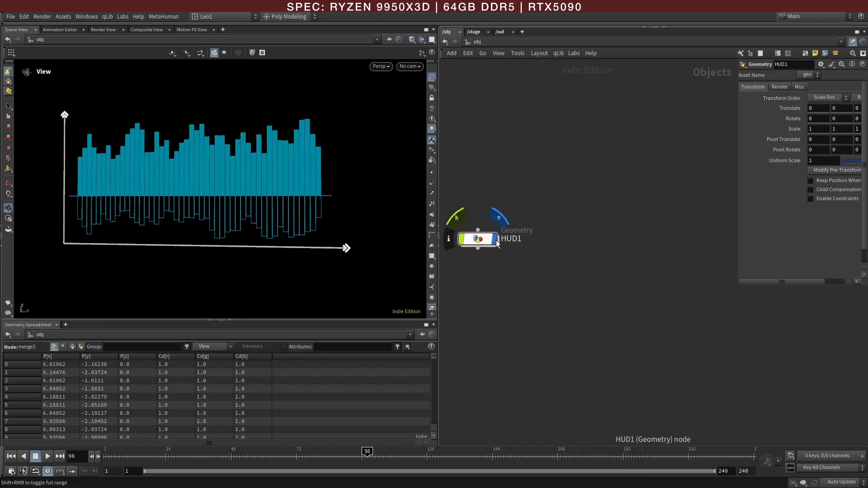
{"action": "left_click", "coordinate": [493, 238]}
Add a Geometry object beside HUD1 and name it HUD2.
{"action": "key", "text": "Tab"}
{"action": "type", "text": "null"}
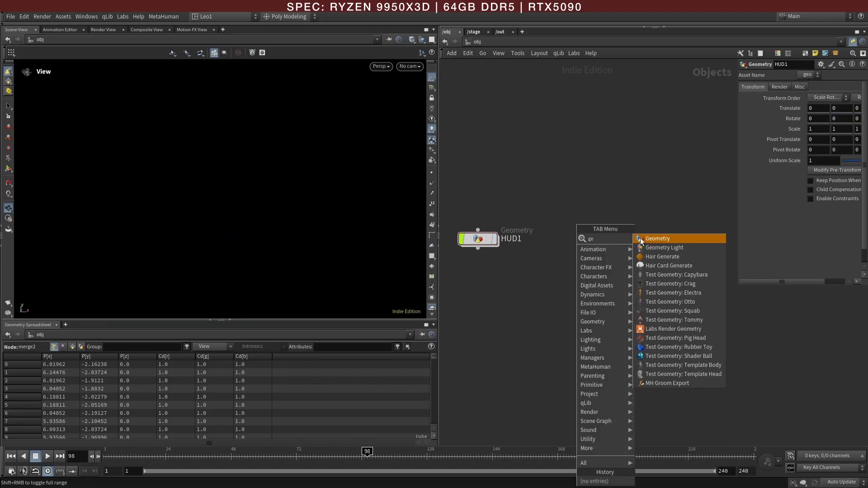
{"action": "left_click", "coordinate": [647, 239]}
{"action": "left_click", "coordinate": [603, 245]}
{"action": "key", "text": "F2"}
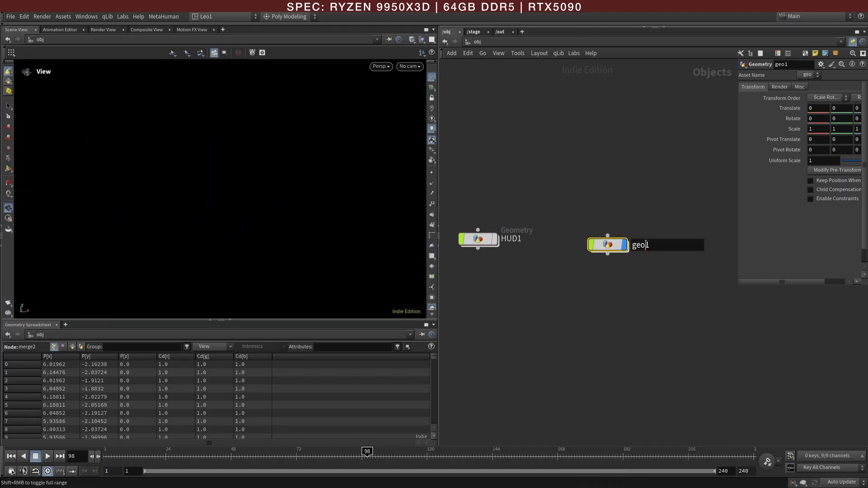
{"action": "type", "text": "HUD"}
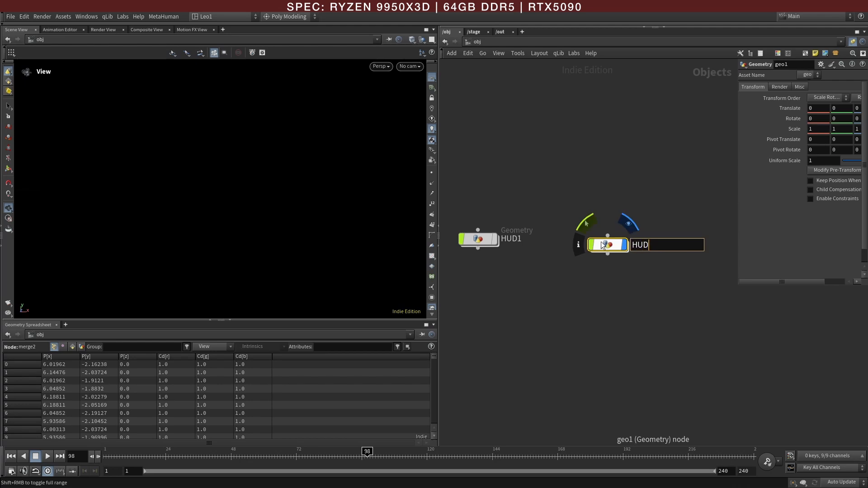
{"action": "type", "text": "2"}
{"action": "key", "text": "Return"}
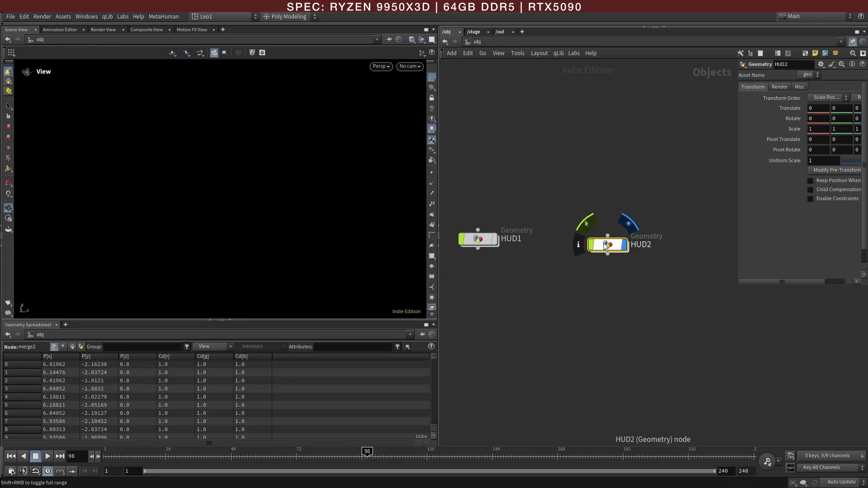
Enter the HUD2 object and add a Line node to its empty network.
{"action": "double_click", "coordinate": [606, 245]}
{"action": "key", "text": "Tab"}
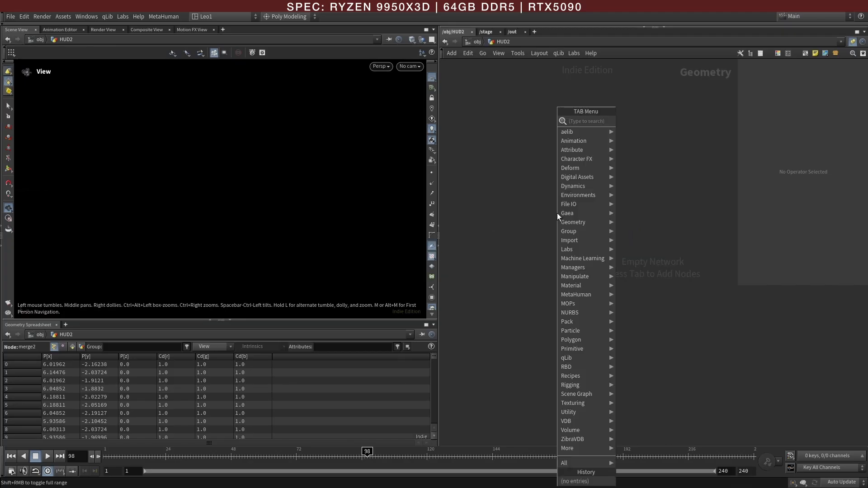
{"action": "mouse_move", "coordinate": [597, 180]}
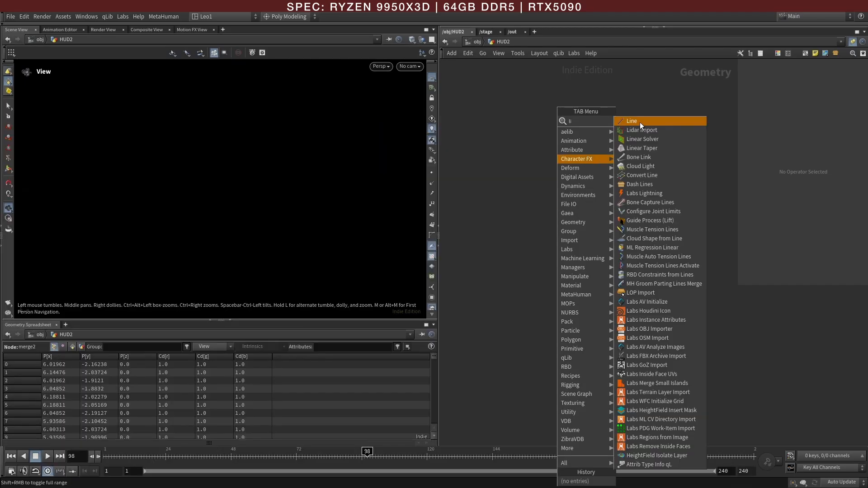
{"action": "left_click", "coordinate": [639, 122]}
{"action": "left_click", "coordinate": [579, 194]}
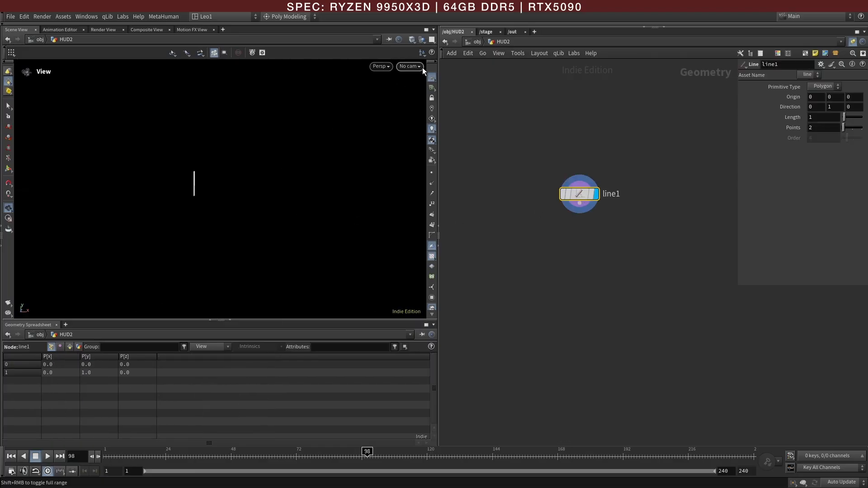
Widen the parameter area and look through the Line node's list of presets.
{"action": "mouse_move", "coordinate": [266, 170]}
{"action": "left_mouse_down"}
{"action": "mouse_move", "coordinate": [244, 202]}
{"action": "mouse_move", "coordinate": [276, 171]}
{"action": "left_mouse_up"}
{"action": "left_click_drag", "start_coordinate": [737, 181], "coordinate": [670, 181]}
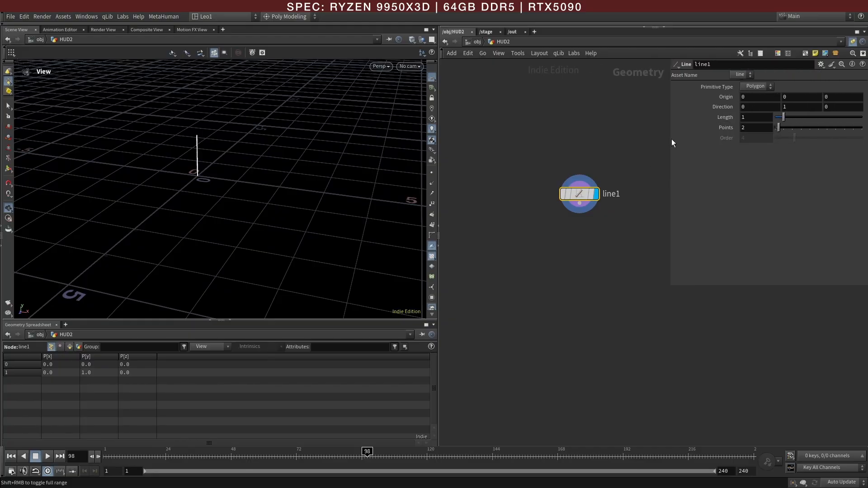
{"action": "left_click_drag", "start_coordinate": [667, 146], "coordinate": [632, 144]}
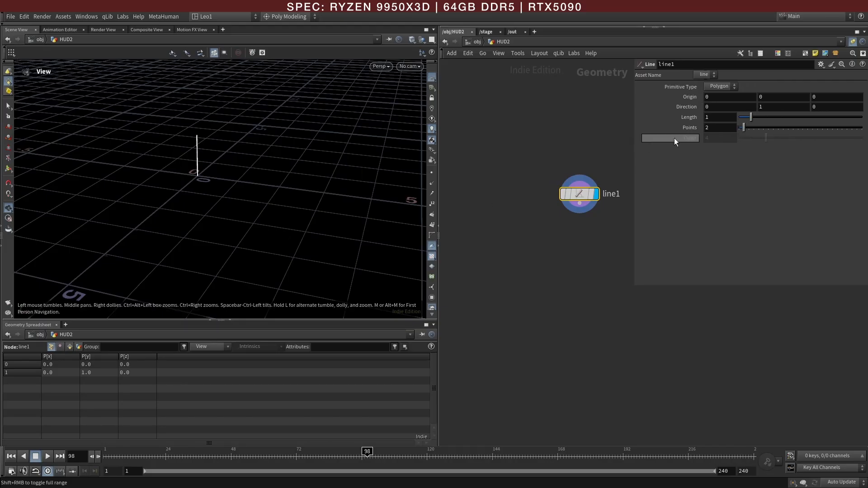
{"action": "left_click", "coordinate": [832, 66]}
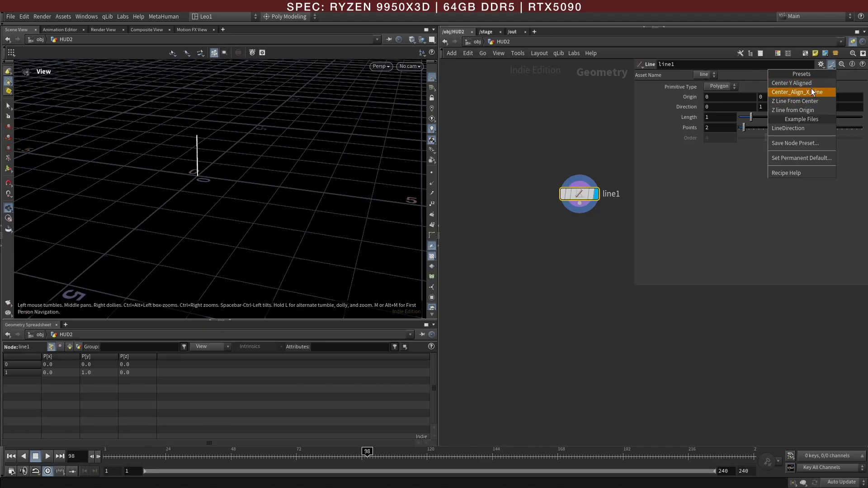
{"action": "left_click", "coordinate": [558, 129]}
{"action": "middle_click_drag", "start_coordinate": [590, 144], "coordinate": [579, 144]}
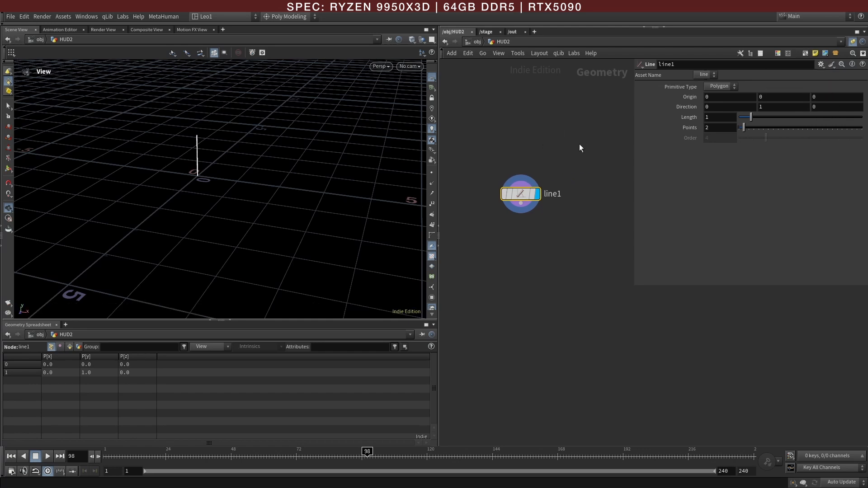
Reference the line's length in its X origin and edit the expression to -ch("dist")/2.
{"action": "left_click", "coordinate": [712, 116]}
{"action": "right_click", "coordinate": [711, 98]}
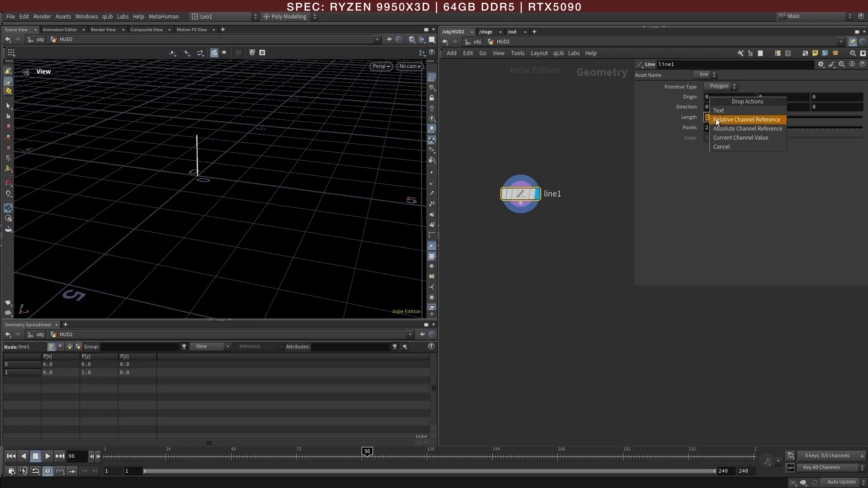
{"action": "left_click", "coordinate": [718, 118]}
{"action": "left_click", "coordinate": [739, 97]}
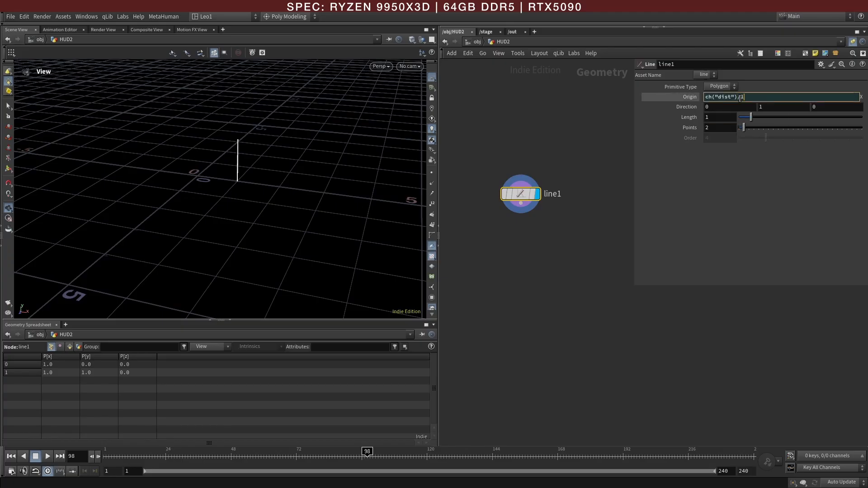
{"action": "key", "text": "BackSpace"}
{"action": "type", "text": "2"}
{"action": "left_click", "coordinate": [705, 97]}
{"action": "type", "text": "-"}
{"action": "key", "text": "Return"}
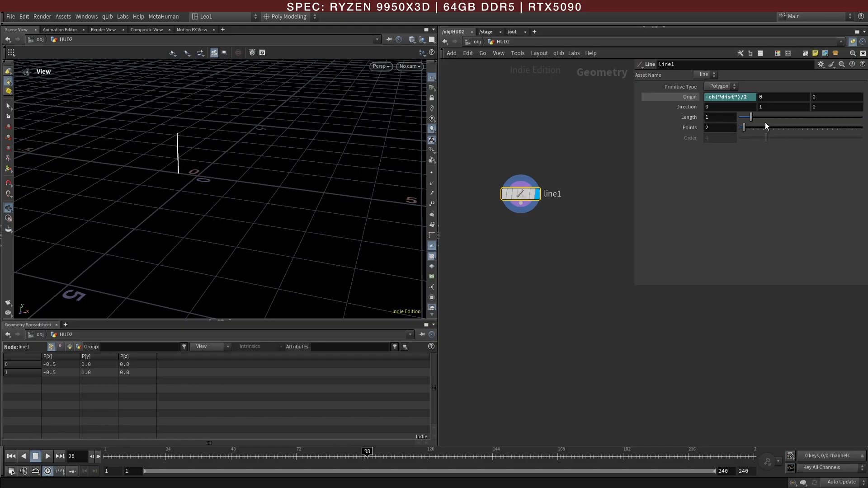
Set the line's direction to 1, 0, 0 and increase its length to about 2.76.
{"action": "double_click", "coordinate": [761, 107]}
{"action": "type", "text": "0"}
{"action": "left_click_drag", "start_coordinate": [719, 108], "coordinate": [671, 108]}
{"action": "type", "text": "1"}
{"action": "key", "text": "Return"}
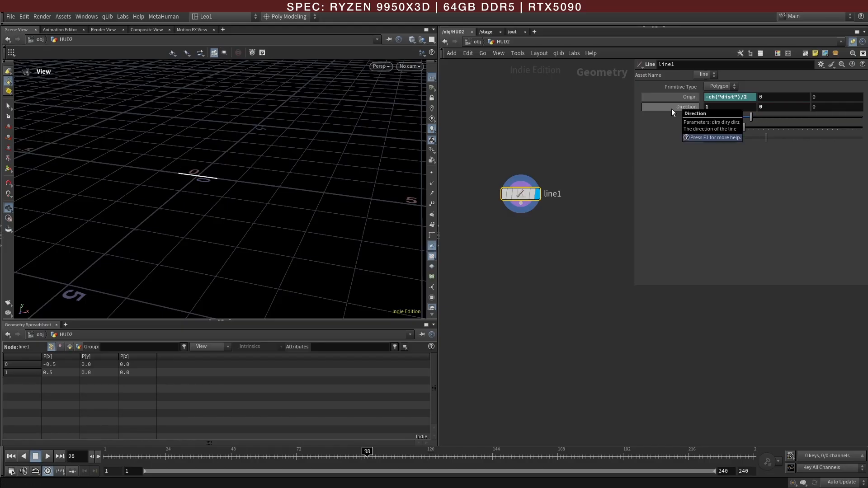
{"action": "left_click_drag", "start_coordinate": [750, 118], "coordinate": [772, 120]}
{"action": "right_click_drag", "start_coordinate": [192, 183], "coordinate": [258, 194]}
{"action": "middle_click_drag", "start_coordinate": [240, 187], "coordinate": [247, 198]}
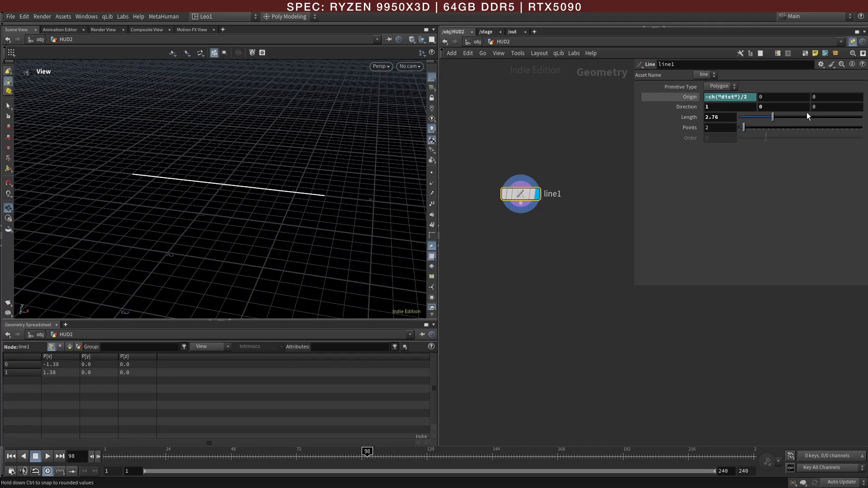
Examine which line parameters the Save Node Preset dialog captures and which Line presets already exist, without saving a new preset.
{"action": "left_click", "coordinate": [831, 65]}
{"action": "left_click", "coordinate": [808, 143]}
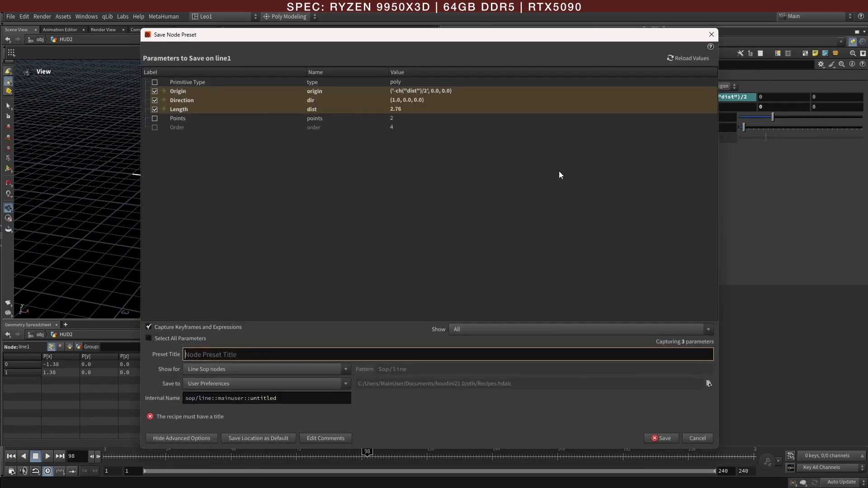
{"action": "left_click_drag", "start_coordinate": [229, 40], "coordinate": [231, 137]}
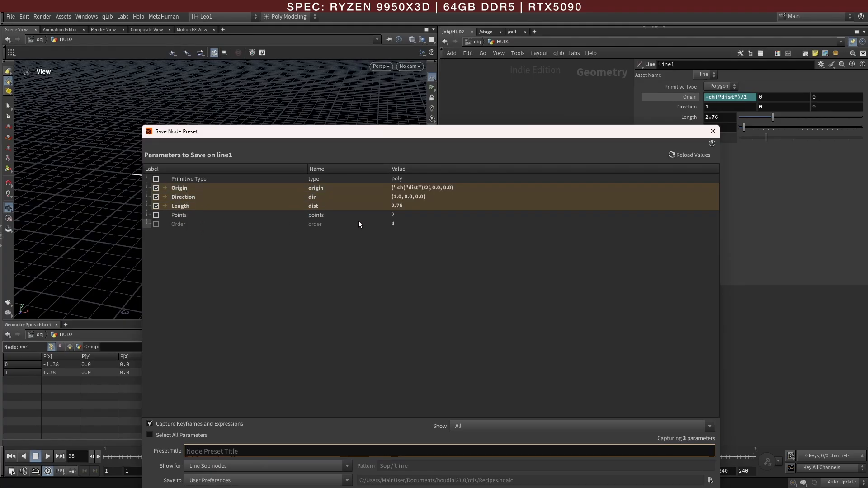
{"action": "left_click_drag", "start_coordinate": [370, 132], "coordinate": [368, 51]}
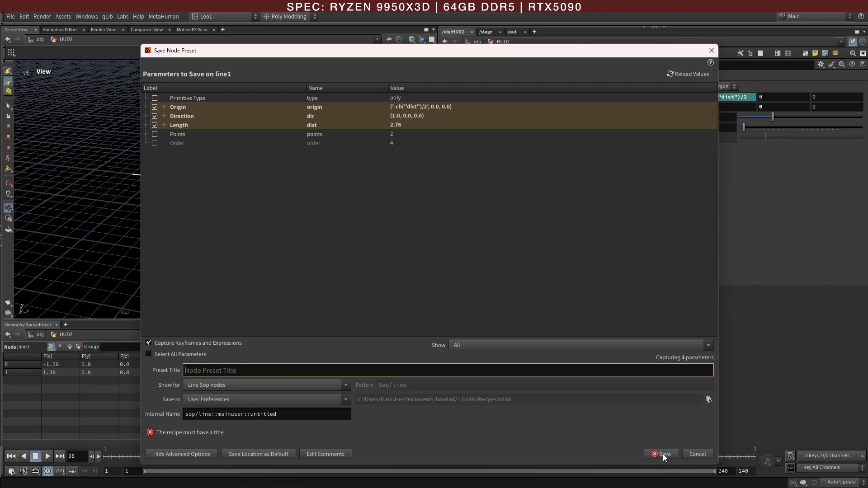
{"action": "left_click", "coordinate": [710, 50]}
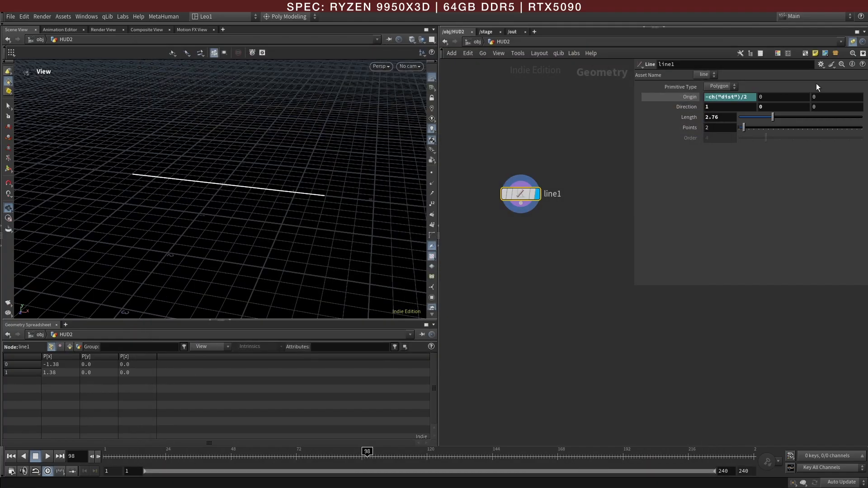
{"action": "left_click", "coordinate": [820, 64]}
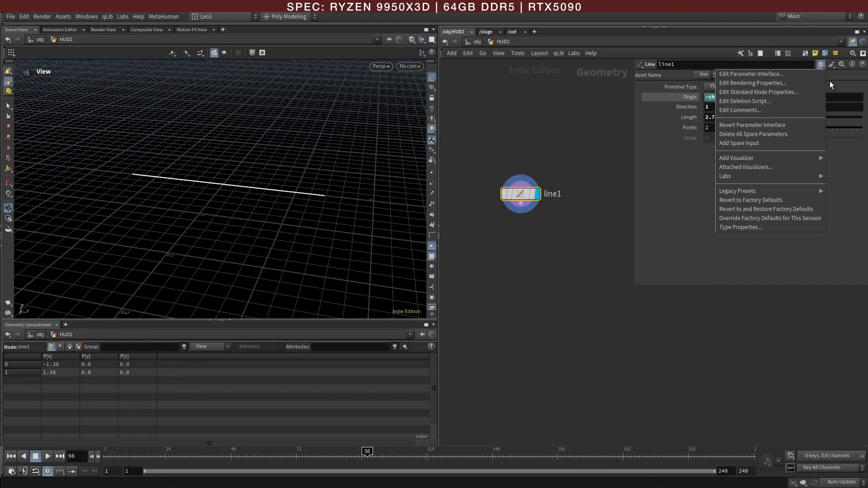
{"action": "left_click", "coordinate": [834, 66]}
{"action": "left_click", "coordinate": [834, 66]}
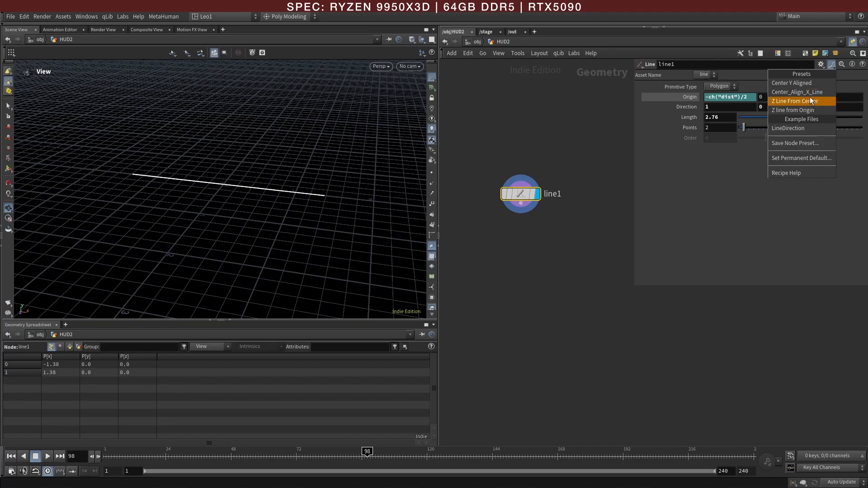
{"action": "left_click", "coordinate": [572, 220]}
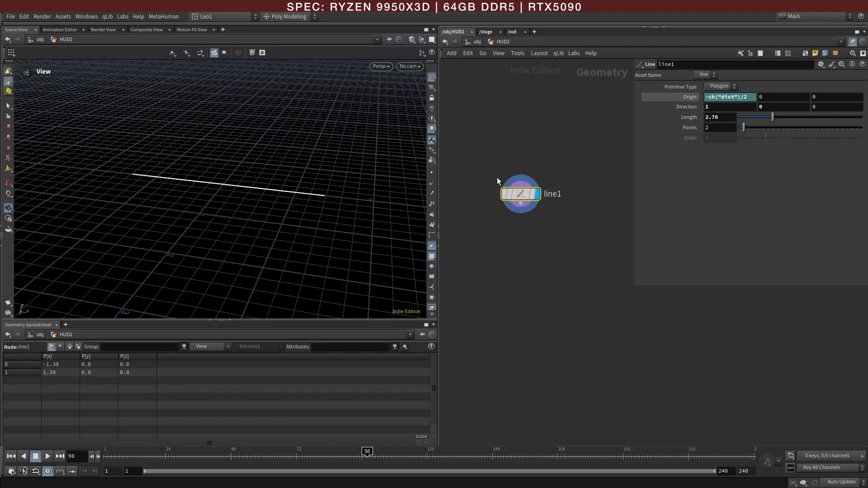
Delete the manually configured line and add a fresh Line node.
{"action": "key", "text": "Delete"}
{"action": "key", "text": "Tab"}
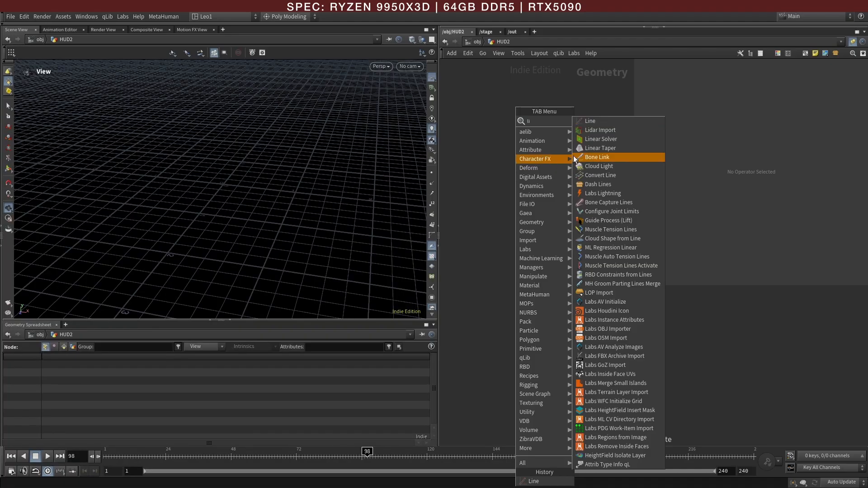
{"action": "left_click", "coordinate": [593, 124]}
{"action": "left_click", "coordinate": [542, 174]}
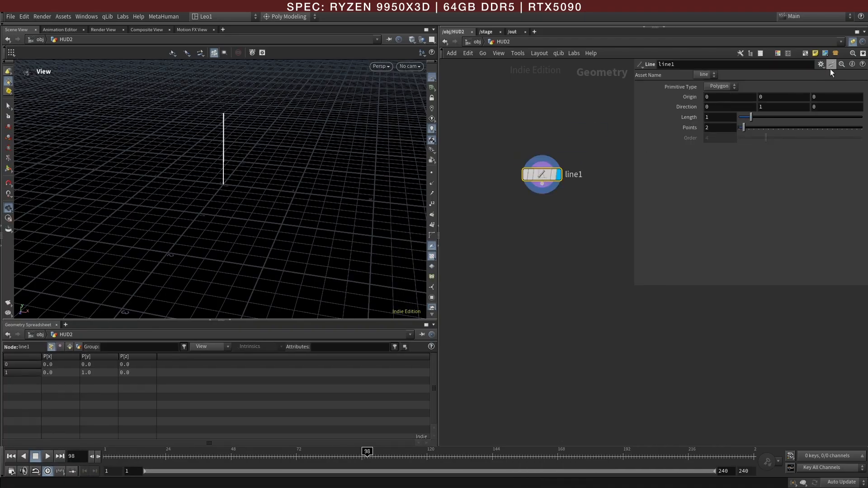
Apply the Center_Align_X_Line preset to the new line and extend its length to about 3.35.
{"action": "left_click", "coordinate": [831, 66]}
{"action": "left_click", "coordinate": [809, 92]}
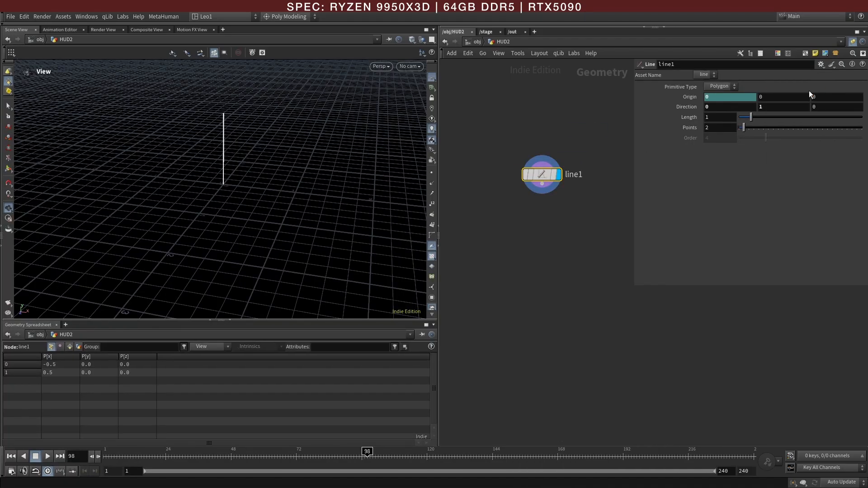
{"action": "left_click_drag", "start_coordinate": [751, 117], "coordinate": [780, 116]}
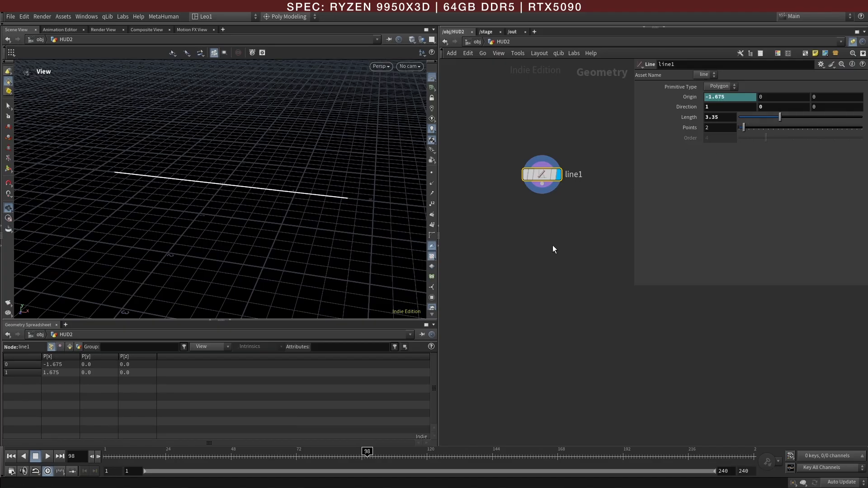
Narrow the parameter area slightly and add a second Line node beside the first one.
{"action": "middle_click", "coordinate": [550, 192]}
{"action": "left_click_drag", "start_coordinate": [634, 285], "coordinate": [660, 281]}
{"action": "key", "text": "Tab"}
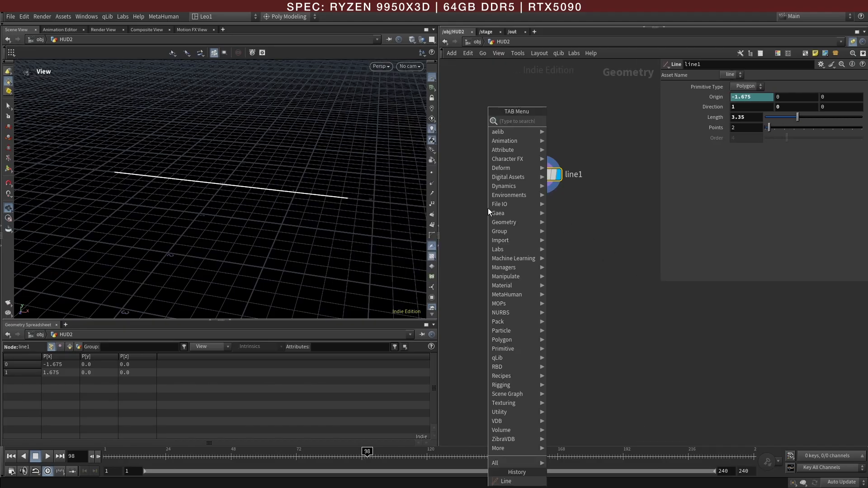
{"action": "type", "text": "li"}
{"action": "left_click", "coordinate": [562, 121]}
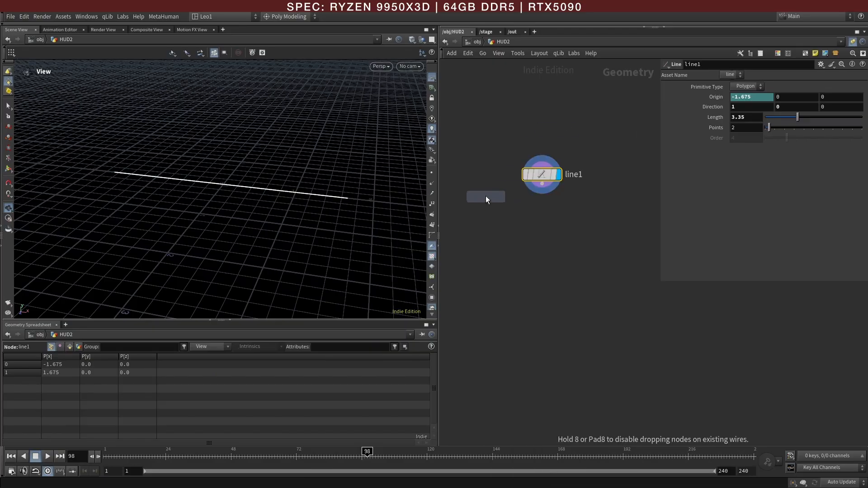
{"action": "left_click", "coordinate": [484, 194]}
Add a Copy to Points node with line2 as the source geometry and line1 as the target points, and display it.
{"action": "key", "text": "Tab"}
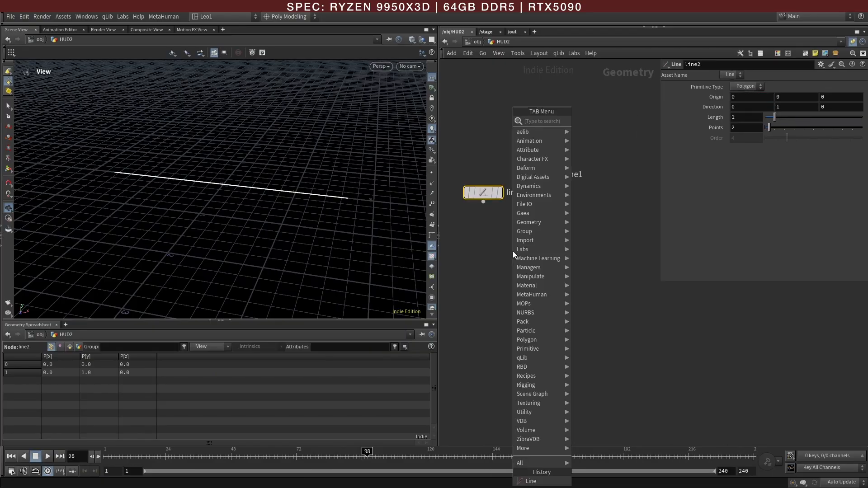
{"action": "type", "text": "ctp"}
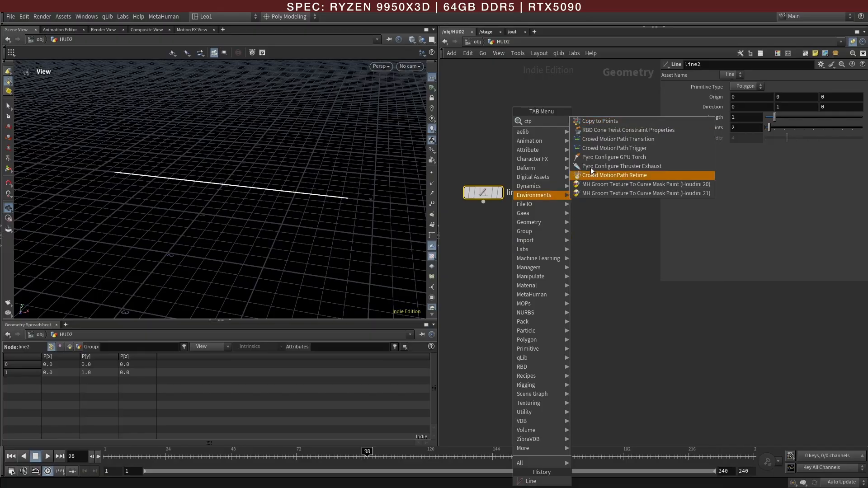
{"action": "left_click", "coordinate": [604, 120]}
{"action": "left_click", "coordinate": [526, 268]}
{"action": "left_click", "coordinate": [541, 194]}
{"action": "left_click", "coordinate": [534, 259]}
{"action": "left_click", "coordinate": [483, 201]}
{"action": "left_click", "coordinate": [517, 271]}
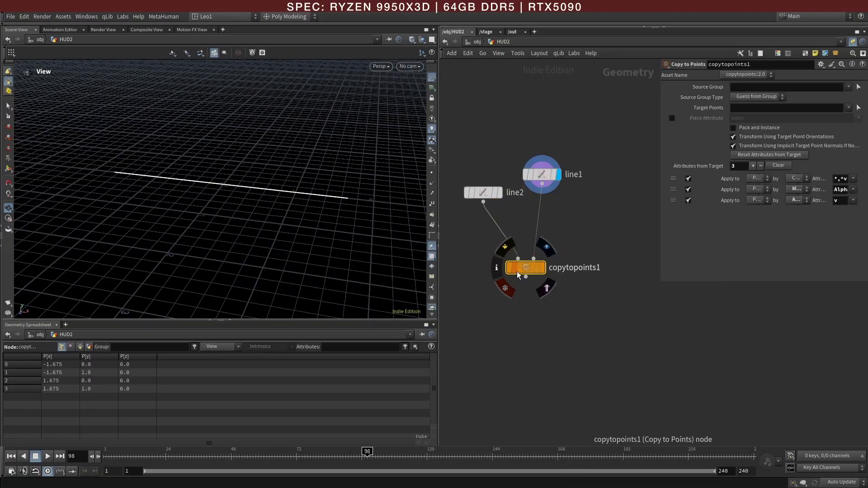
{"action": "key", "text": "r"}
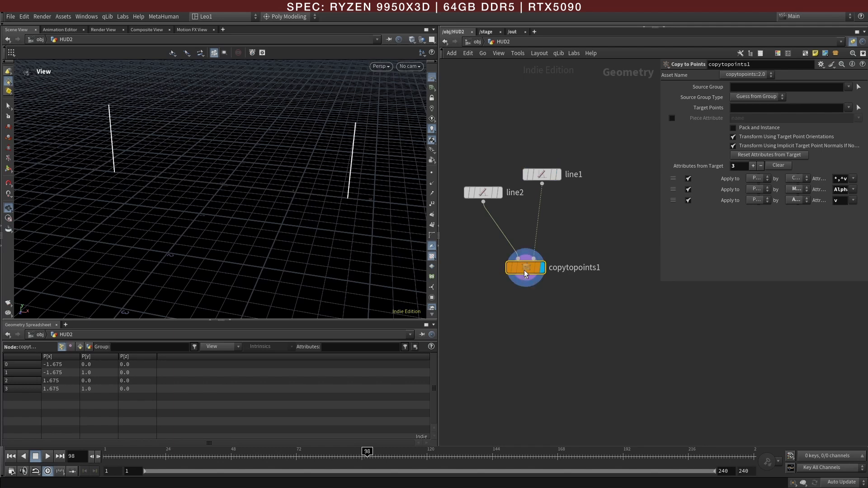
Set line1 to 14 points and move the node slightly aside from the Copy to Points node.
{"action": "left_click", "coordinate": [545, 175]}
{"action": "left_click_drag", "start_coordinate": [768, 128], "coordinate": [791, 130]}
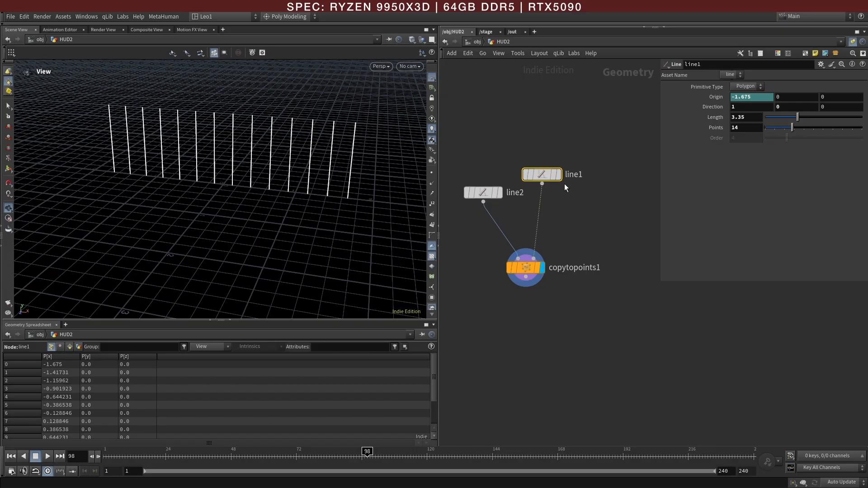
{"action": "left_click_drag", "start_coordinate": [552, 176], "coordinate": [579, 172]}
Insert an Attribute Adjust Float node for pscale between line1 and the target input of copytopoints1.
{"action": "key", "text": "Tab"}
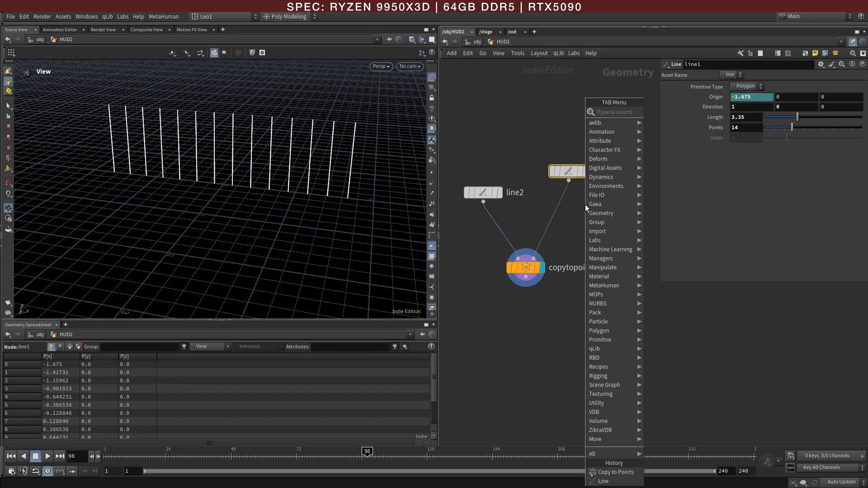
{"action": "type", "text": "aaf"}
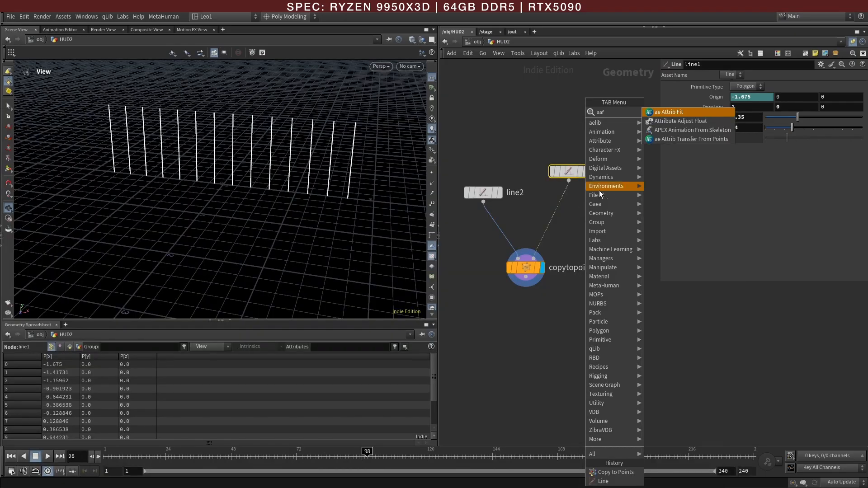
{"action": "left_click", "coordinate": [682, 120]}
{"action": "left_click", "coordinate": [562, 205]}
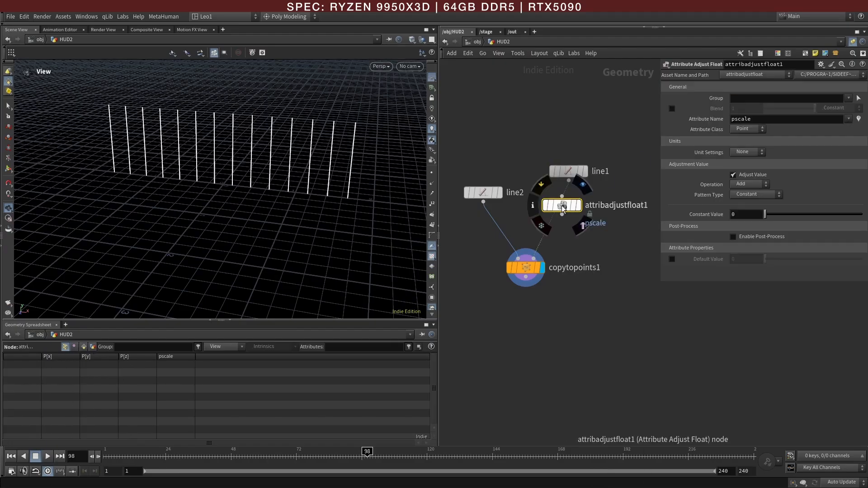
{"action": "left_click_drag", "start_coordinate": [563, 206], "coordinate": [562, 213]}
Give the pscale adjustment a Noise pattern with a minimum value of 0.4 and a maximum value of 1.25.
{"action": "left_click", "coordinate": [752, 193]}
{"action": "left_click", "coordinate": [750, 215]}
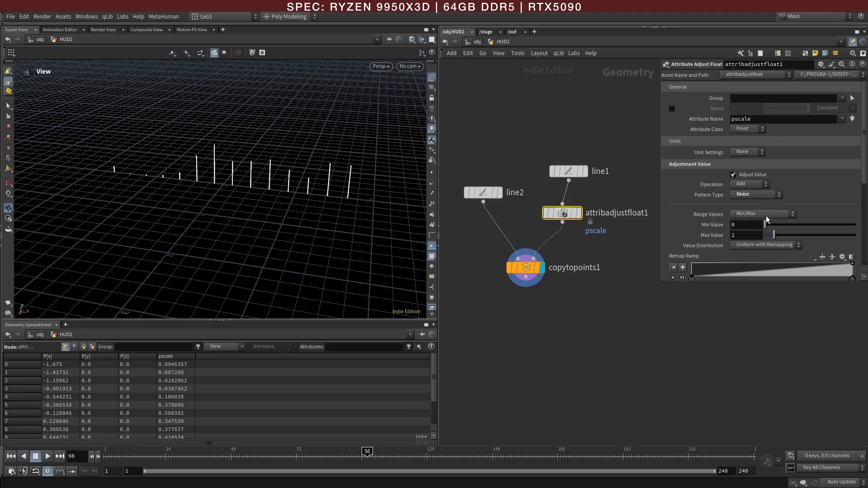
{"action": "left_click_drag", "start_coordinate": [742, 282], "coordinate": [742, 320]}
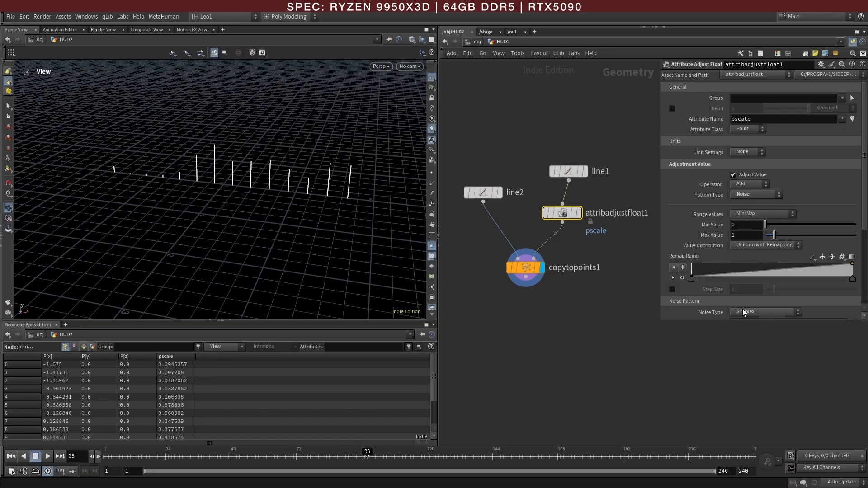
{"action": "left_click_drag", "start_coordinate": [765, 224], "coordinate": [776, 236]}
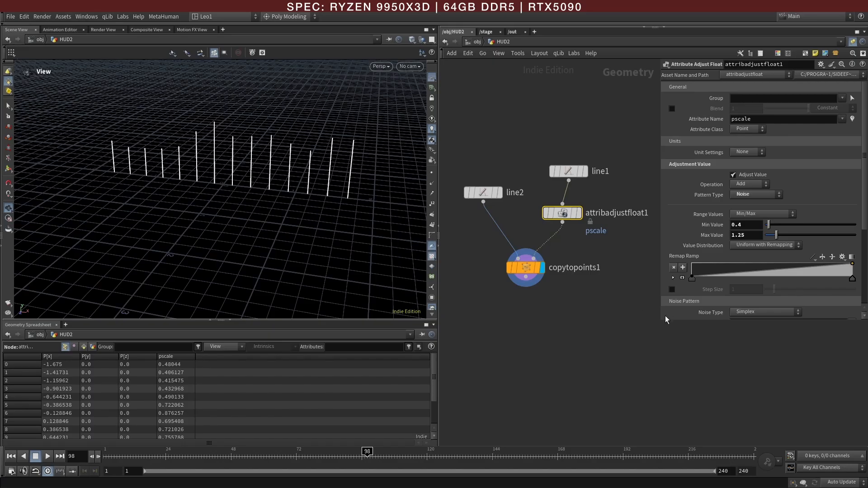
Enlarge the network area, narrow the parameter area, and append a displayed Sweep node to copytopoints1.
{"action": "left_click_drag", "start_coordinate": [659, 320], "coordinate": [684, 321]}
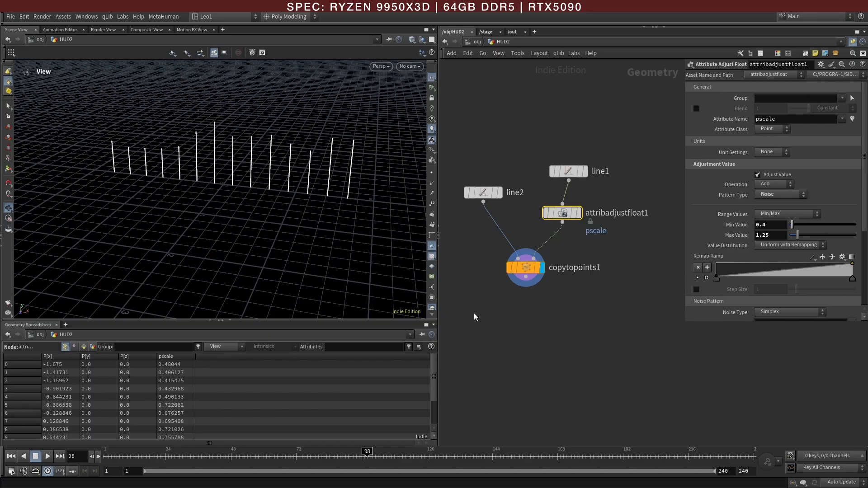
{"action": "left_click_drag", "start_coordinate": [439, 292], "coordinate": [316, 292]}
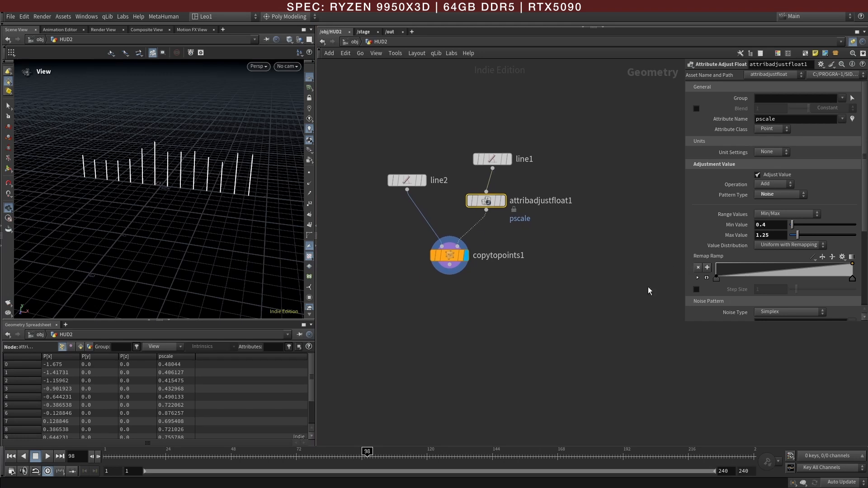
{"action": "left_click", "coordinate": [450, 259]}
{"action": "middle_click_drag", "start_coordinate": [487, 299], "coordinate": [500, 293]}
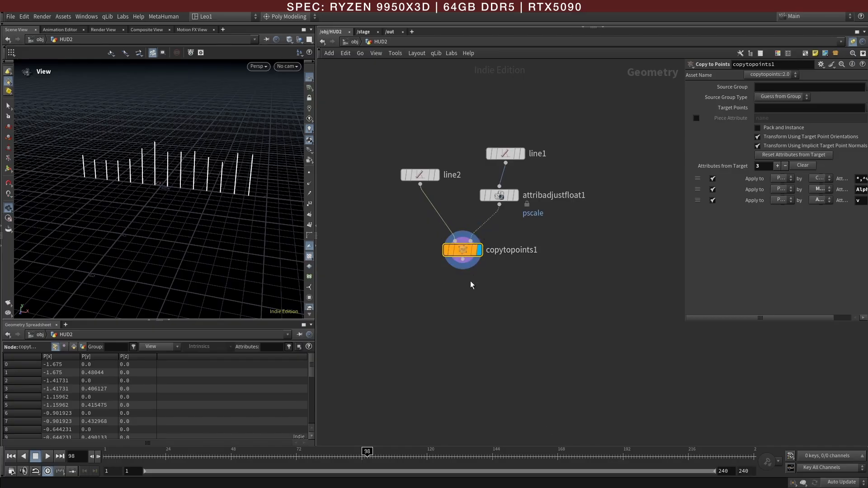
{"action": "key", "text": "Tab"}
{"action": "type", "text": "swe"}
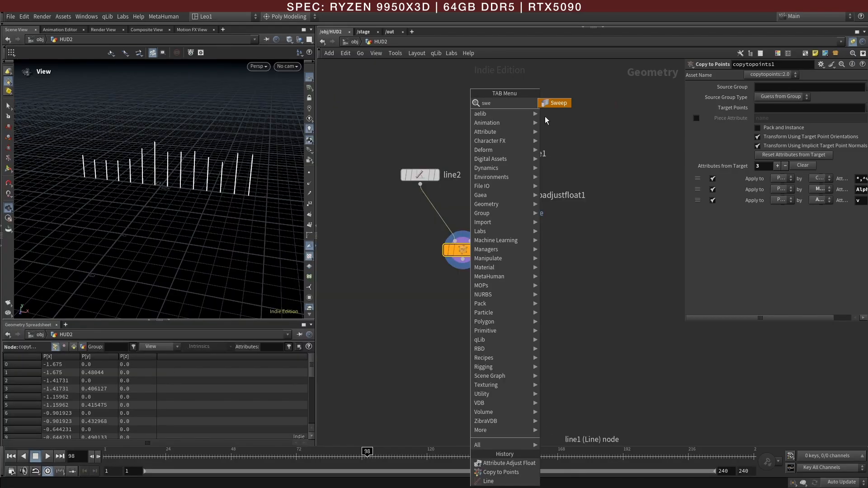
{"action": "left_click", "coordinate": [566, 104]}
{"action": "left_click", "coordinate": [470, 293]}
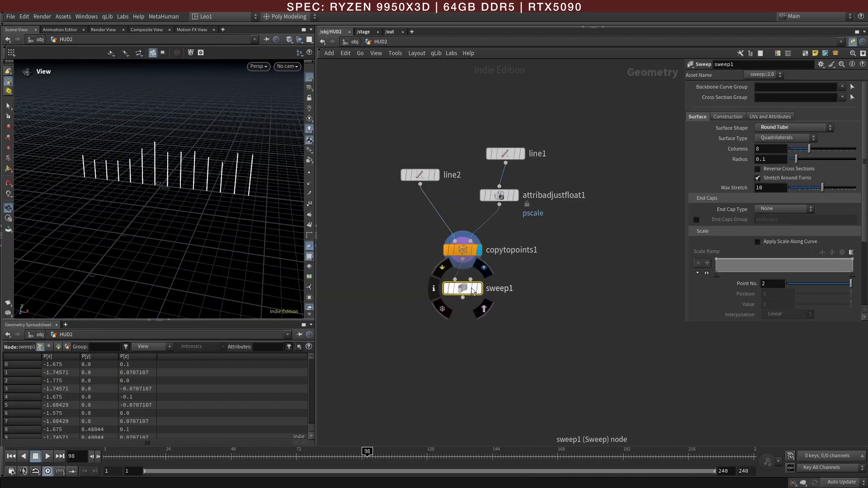
Make the sweep a Ribbon surface with 1 column and a width of about 0.116.
{"action": "left_click", "coordinate": [780, 127]}
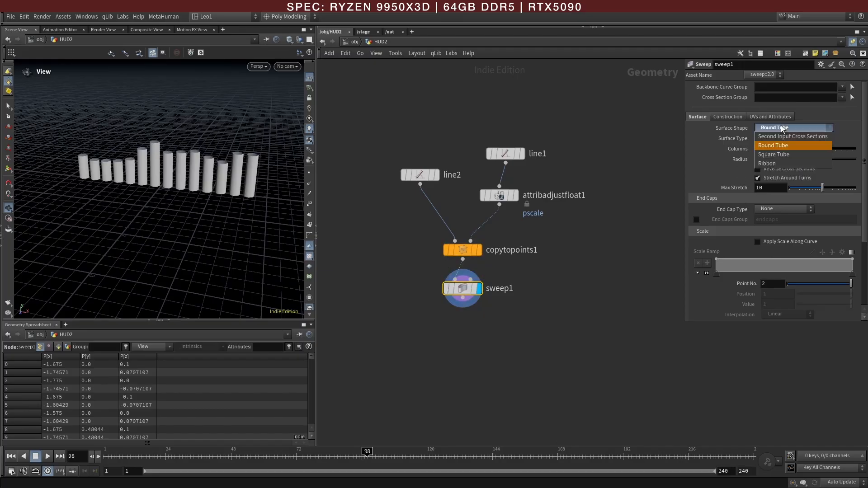
{"action": "left_click", "coordinate": [776, 162]}
{"action": "left_click", "coordinate": [772, 137]}
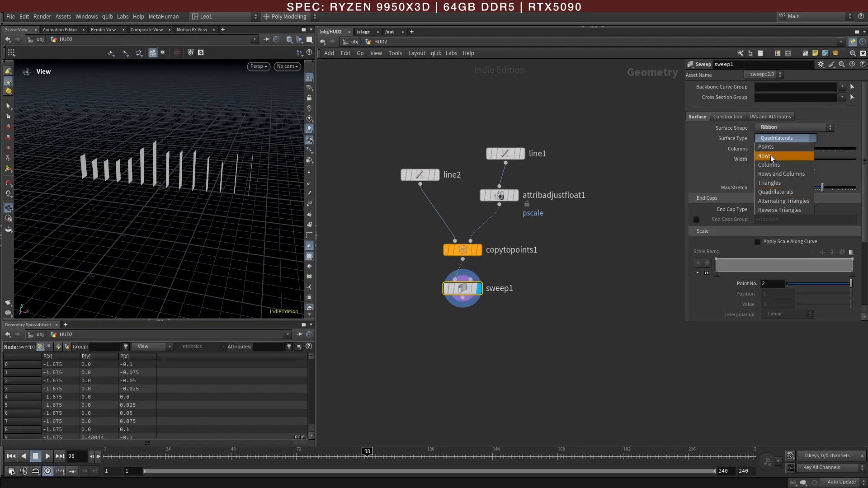
{"action": "left_click", "coordinate": [797, 154]}
{"action": "mouse_move", "coordinate": [795, 151]}
{"action": "left_mouse_down"}
{"action": "mouse_move", "coordinate": [782, 148]}
{"action": "mouse_move", "coordinate": [799, 163]}
{"action": "left_mouse_up"}
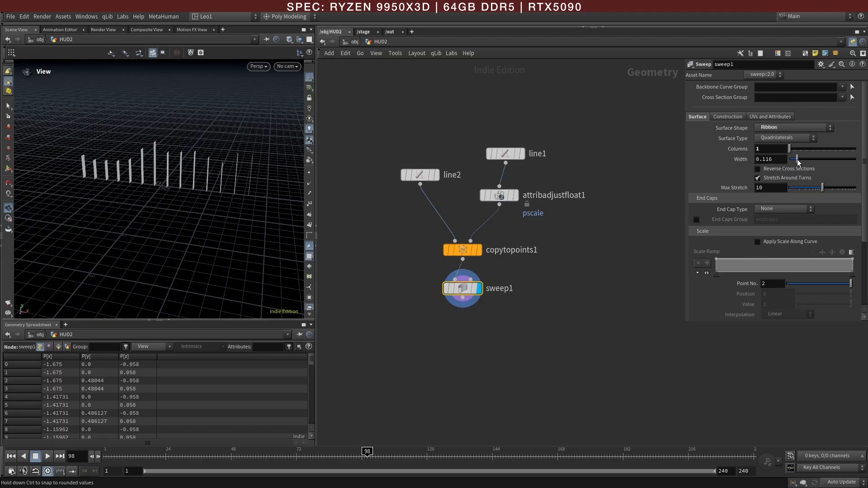
Set the sweep's Target Up Vector to Z Axis and widen the viewport area.
{"action": "left_click", "coordinate": [728, 116]}
{"action": "left_click", "coordinate": [772, 202]}
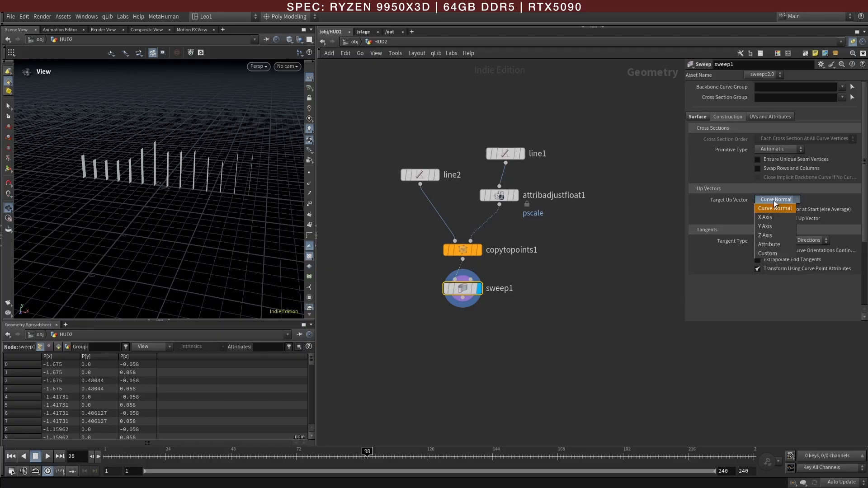
{"action": "left_click", "coordinate": [770, 232]}
{"action": "scroll", "coordinate": [247, 246], "scroll_direction": "up", "scroll_amount": 6}
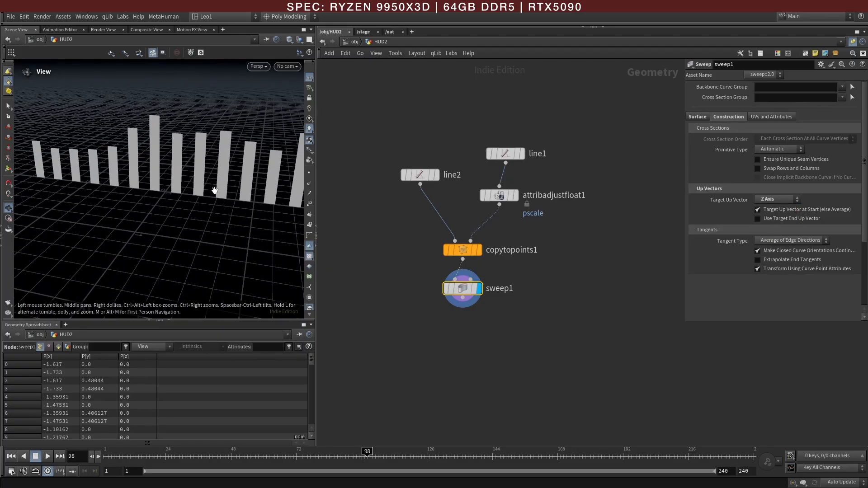
{"action": "left_click_drag", "start_coordinate": [317, 212], "coordinate": [356, 208]}
{"action": "scroll", "coordinate": [207, 210], "scroll_direction": "down", "scroll_amount": 4}
{"action": "left_click_drag", "start_coordinate": [208, 209], "coordinate": [239, 208]}
{"action": "middle_click_drag", "start_coordinate": [259, 211], "coordinate": [223, 197]}
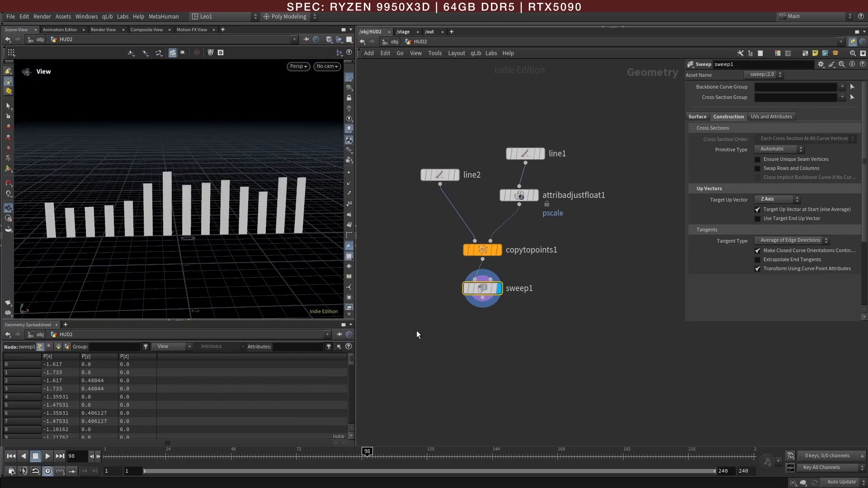
Enable Animate Noise on attribadjustfloat1, scrub the timeline to frame 58 and save the scene.
{"action": "left_click_drag", "start_coordinate": [139, 454], "coordinate": [214, 453]}
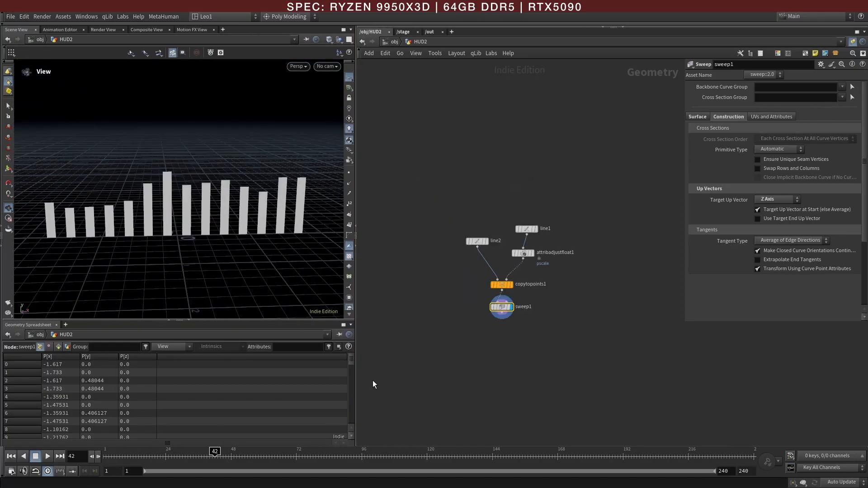
{"action": "left_click", "coordinate": [524, 252]}
{"action": "scroll", "coordinate": [733, 297], "scroll_direction": "down", "scroll_amount": 5}
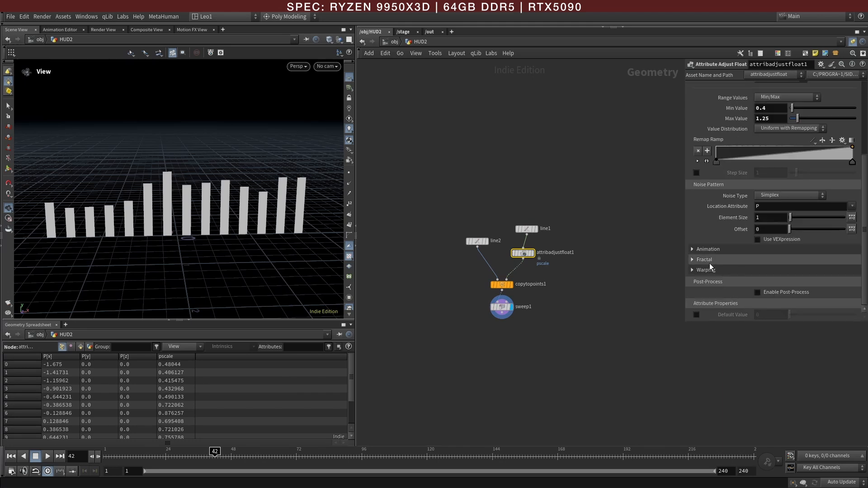
{"action": "left_click", "coordinate": [692, 249]}
{"action": "left_click", "coordinate": [767, 260]}
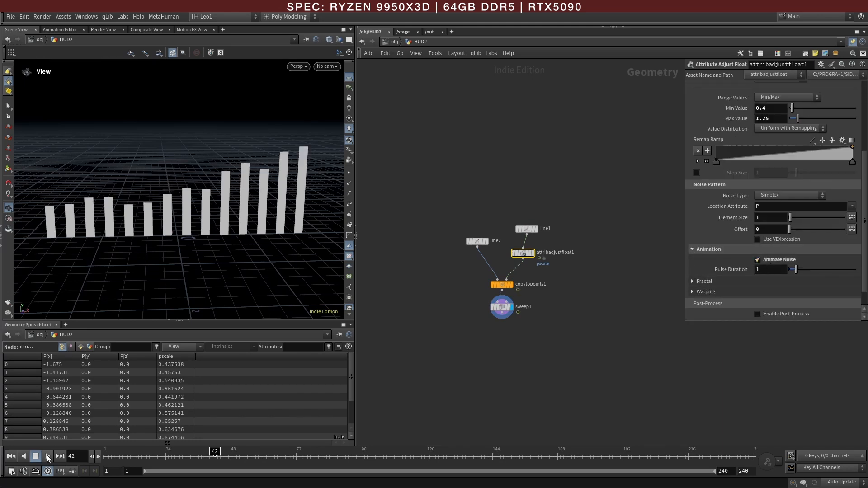
{"action": "left_click", "coordinate": [179, 454]}
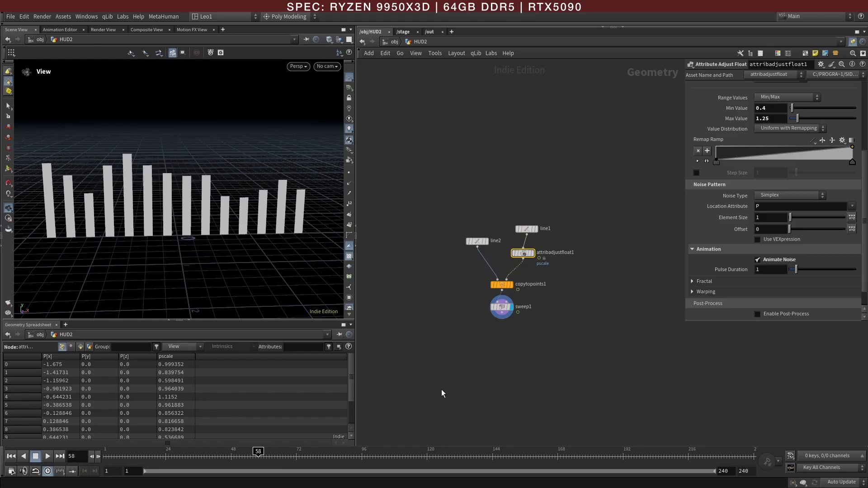
{"action": "key", "text": "ctrl+s"}
Switch to the HUD reference image, examine its layered bar graph, and return to Houdini.
{"action": "middle_click_drag", "start_coordinate": [528, 359], "coordinate": [502, 335]}
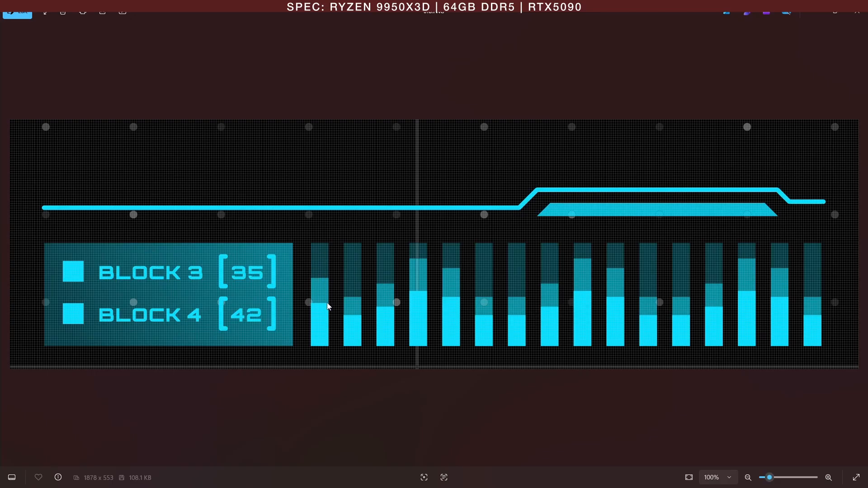
{"action": "left_click", "coordinate": [816, 14]}
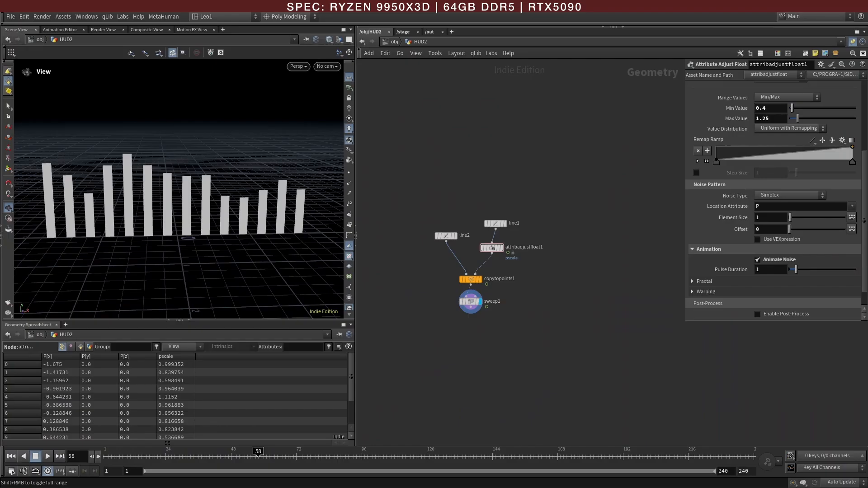
{"action": "key", "text": "alt+Tab"}
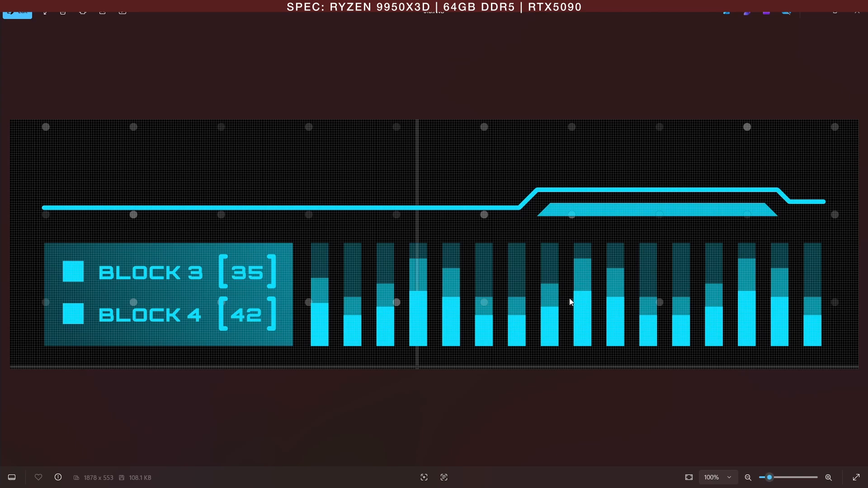
{"action": "key", "text": "alt+Tab"}
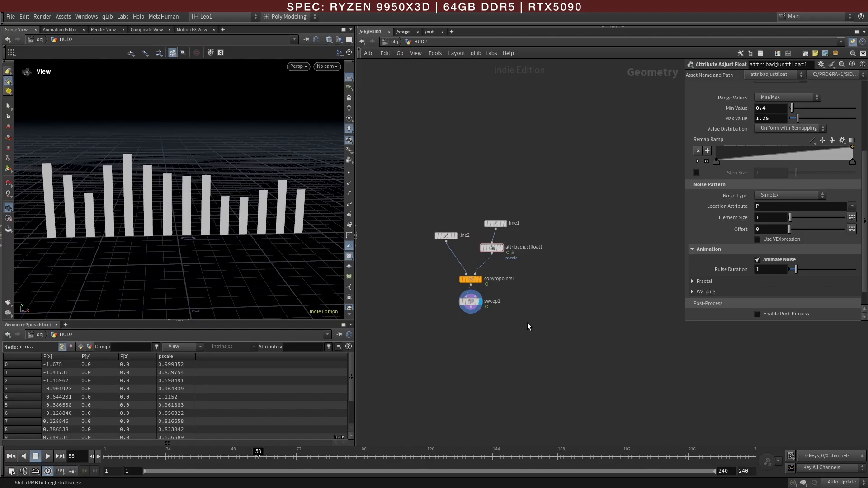
Duplicate the attribadjustfloat1, copytopoints1 and sweep1 branch beside the original, keeping line1 and line2 as shared inputs.
{"action": "scroll", "coordinate": [527, 321], "scroll_direction": "up", "scroll_amount": 2}
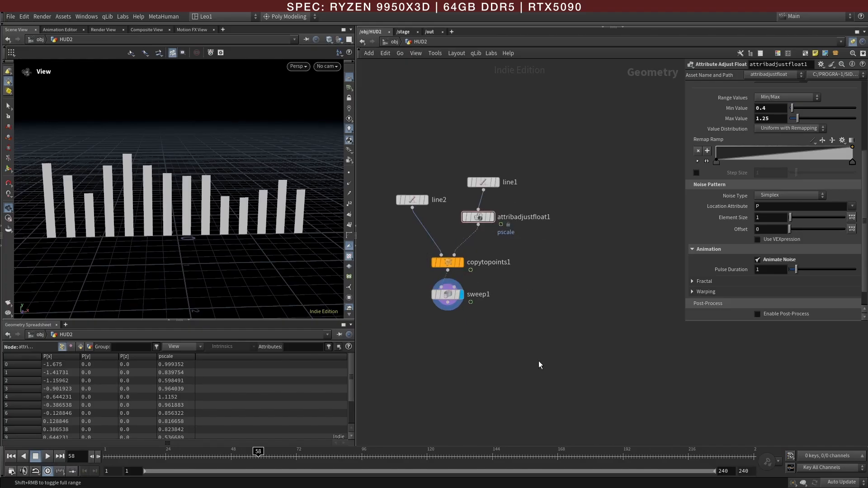
{"action": "left_click_drag", "start_coordinate": [523, 348], "coordinate": [617, 230]}
{"action": "left_click_drag", "start_coordinate": [487, 324], "coordinate": [446, 278]}
{"action": "left_click", "coordinate": [527, 343]}
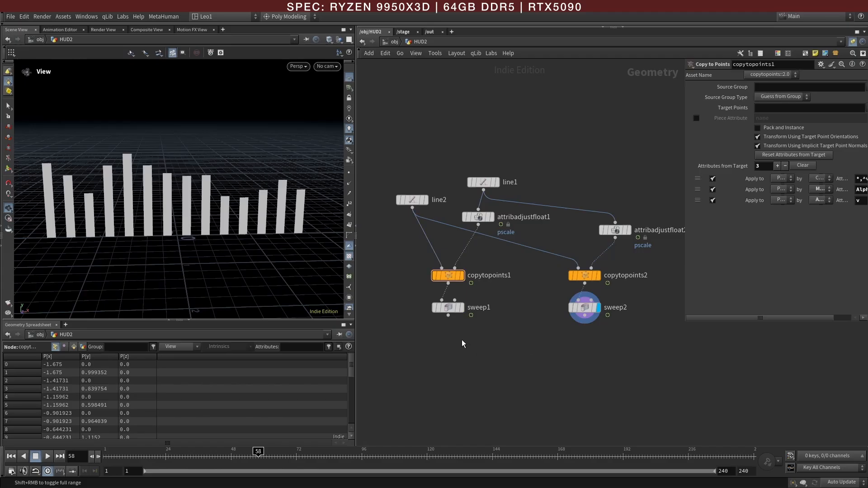
Try combining sweep1 and sweep2 in a Merge node placed below the two branches.
{"action": "left_click_drag", "start_coordinate": [609, 333], "coordinate": [447, 307]}
{"action": "left_click", "coordinate": [448, 315]}
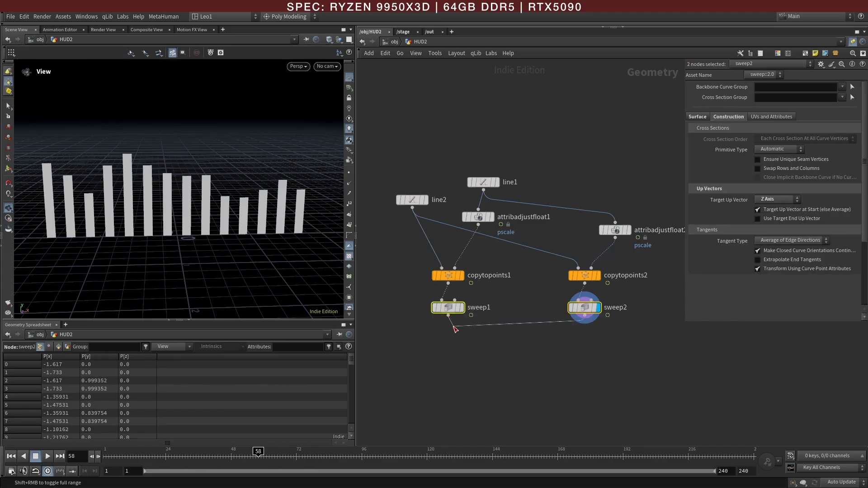
{"action": "left_click", "coordinate": [531, 376], "text": "alt"}
{"action": "left_click_drag", "start_coordinate": [532, 377], "coordinate": [519, 346]}
{"action": "left_click", "coordinate": [606, 357]}
Center line1 above the two branches and delete the merge1 node.
{"action": "left_click_drag", "start_coordinate": [481, 183], "coordinate": [549, 182]}
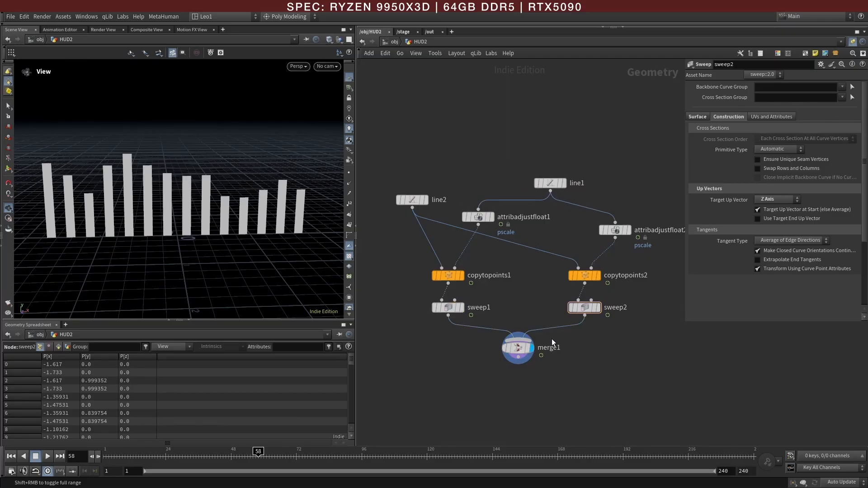
{"action": "left_click_drag", "start_coordinate": [549, 372], "coordinate": [496, 347]}
{"action": "key", "text": "Delete"}
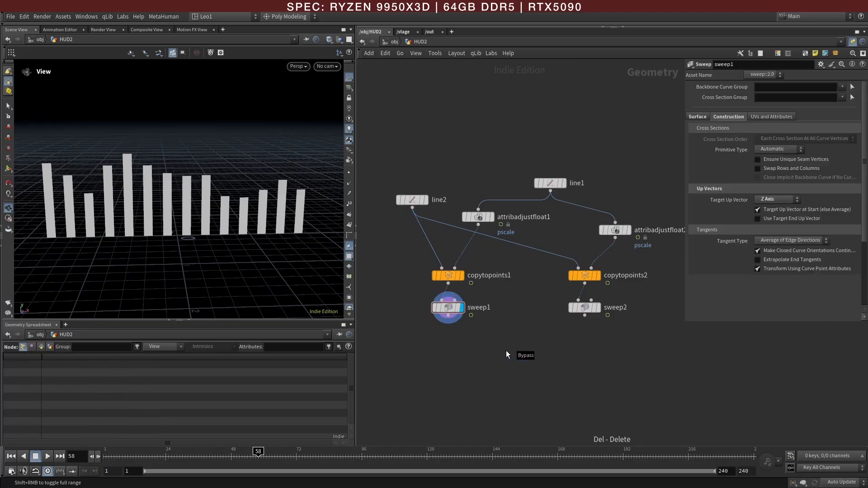
Wire sweep1 and sweep2 into a new displayed Merge node and move line2 between the two branches.
{"action": "left_click_drag", "start_coordinate": [655, 342], "coordinate": [420, 298]}
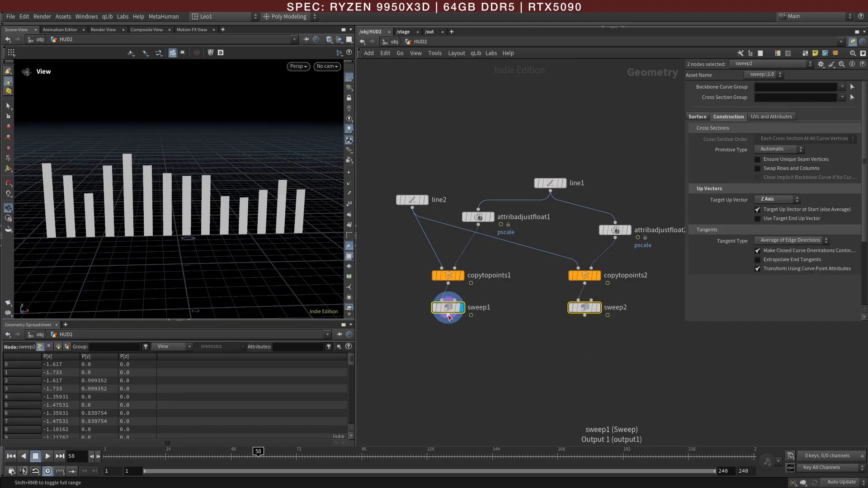
{"action": "mouse_move", "coordinate": [448, 308]}
{"action": "left_click_drag", "start_coordinate": [448, 315], "coordinate": [526, 354], "text": "alt"}
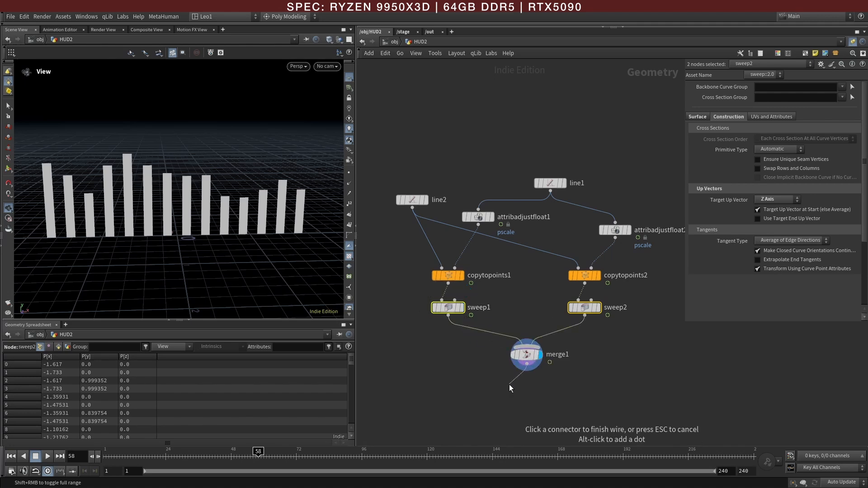
{"action": "key", "text": "Escape"}
{"action": "left_click", "coordinate": [526, 354]}
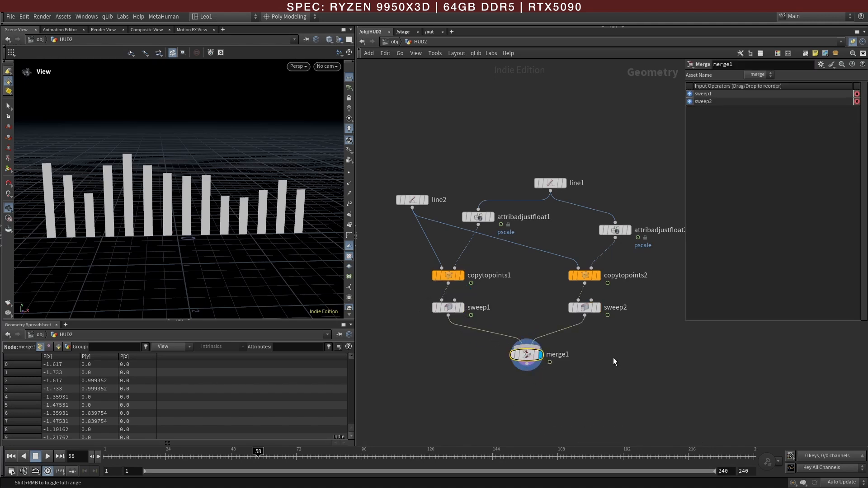
{"action": "left_click_drag", "start_coordinate": [413, 200], "coordinate": [524, 244]}
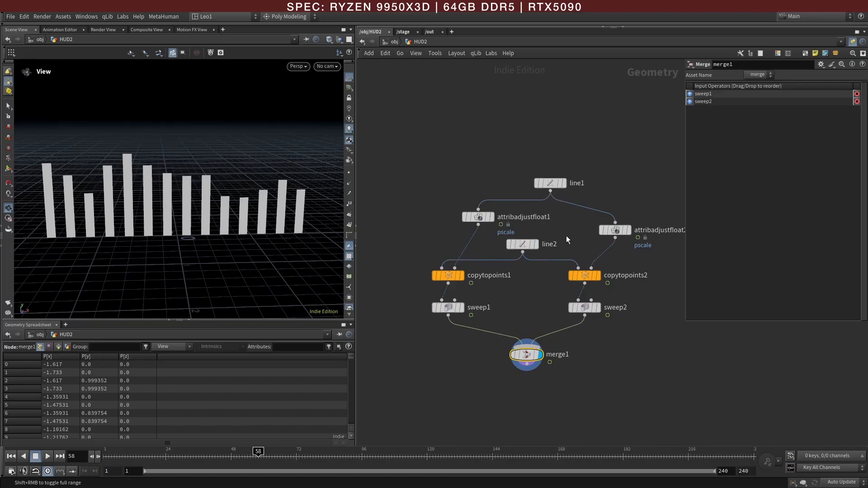
Try inserting a Transform node on the wire between line2 and copytopoints2, with line2 moved slightly up.
{"action": "middle_click_drag", "start_coordinate": [649, 318], "coordinate": [605, 323]}
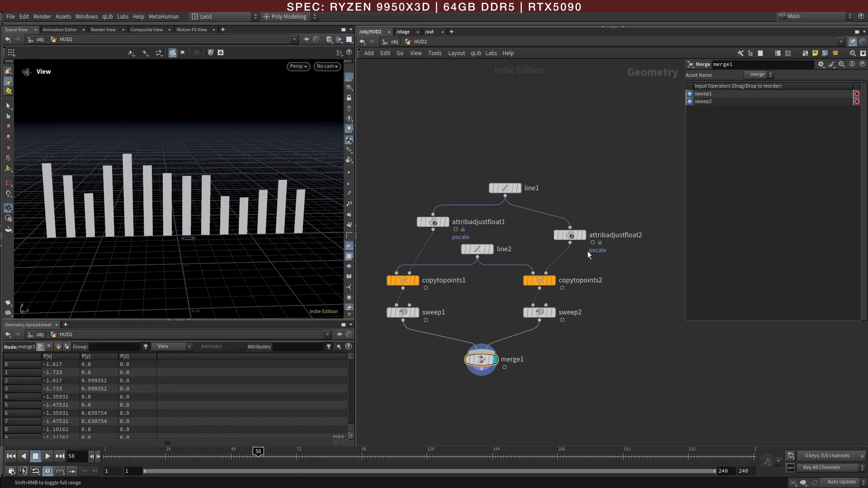
{"action": "mouse_move", "coordinate": [439, 228]}
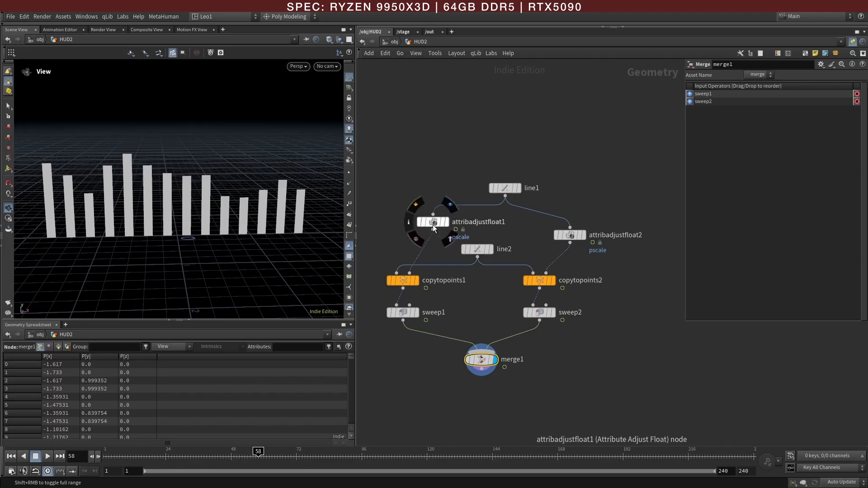
{"action": "left_click_drag", "start_coordinate": [480, 250], "coordinate": [476, 240]}
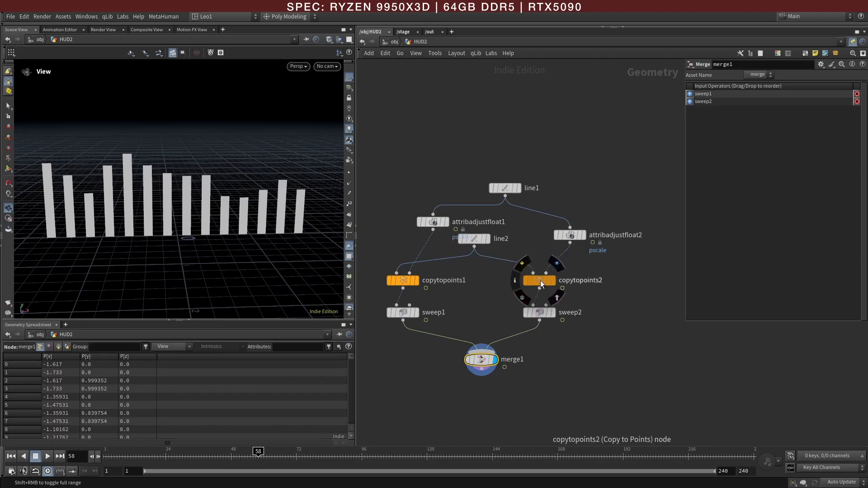
{"action": "left_click", "coordinate": [538, 281]}
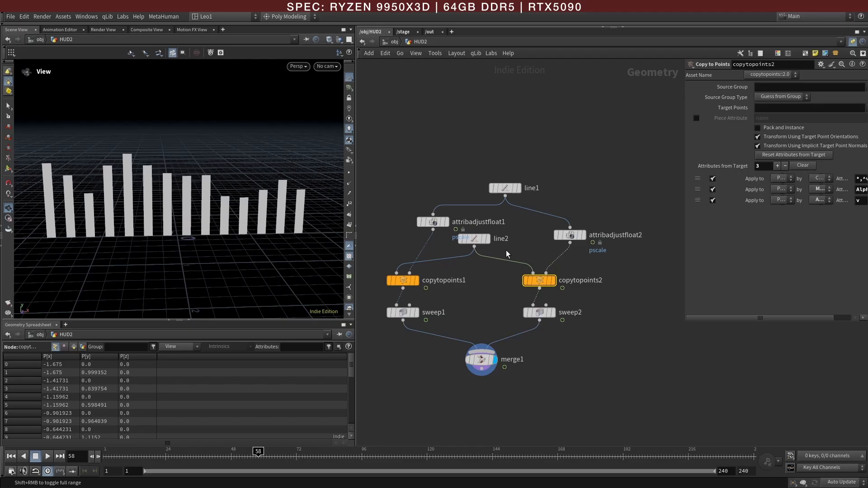
{"action": "key", "text": "Tab"}
{"action": "mouse_move", "coordinate": [506, 250]}
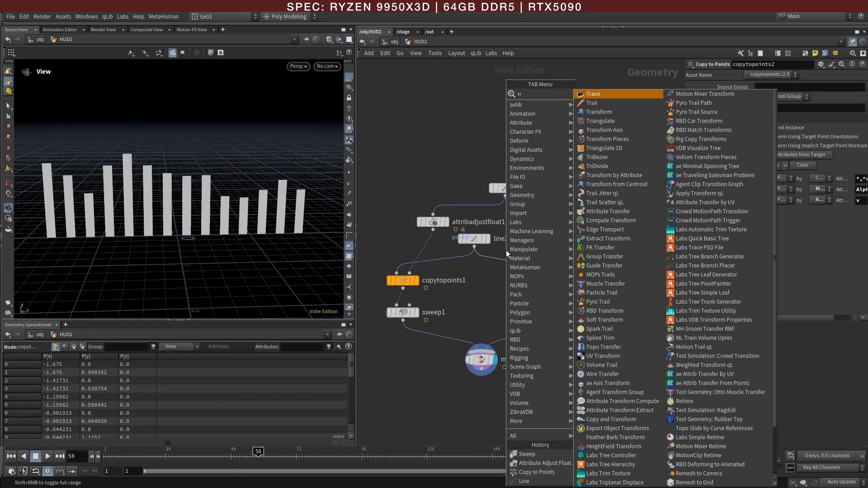
{"action": "left_click", "coordinate": [611, 111]}
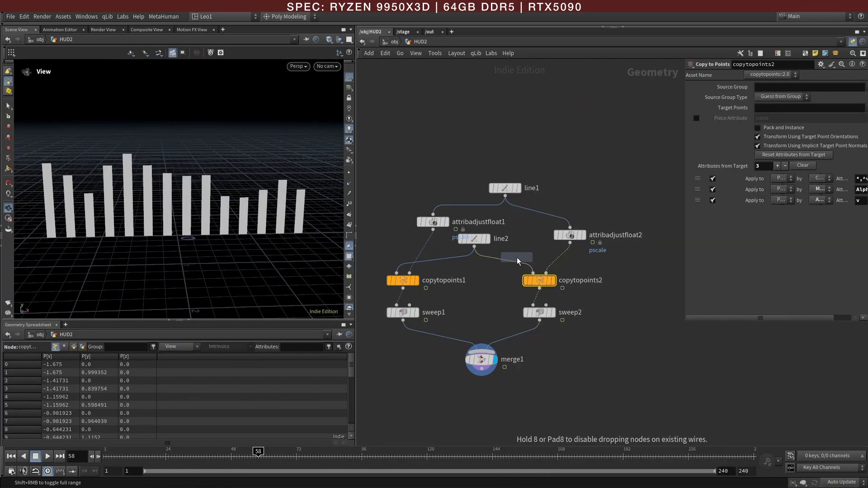
{"action": "left_click", "coordinate": [515, 272]}
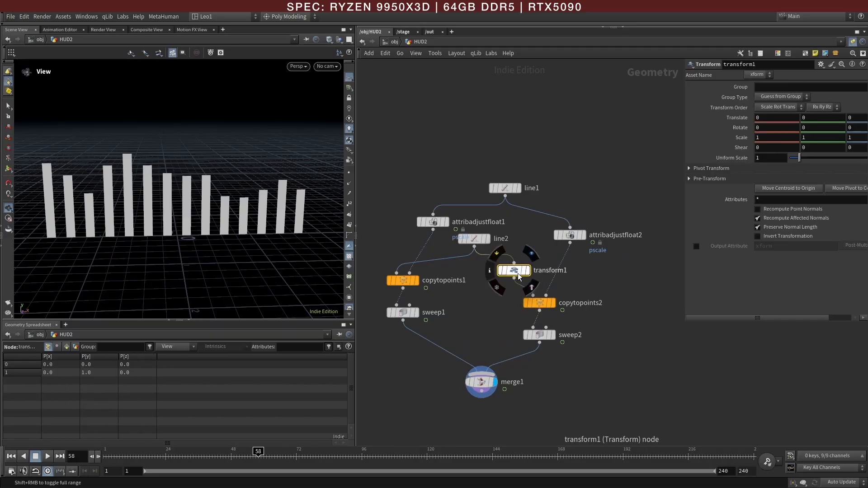
Reduce transform1's uniform scale to 0.53 and check the shortened bars in wireframe display.
{"action": "left_click_drag", "start_coordinate": [800, 157], "coordinate": [796, 159]}
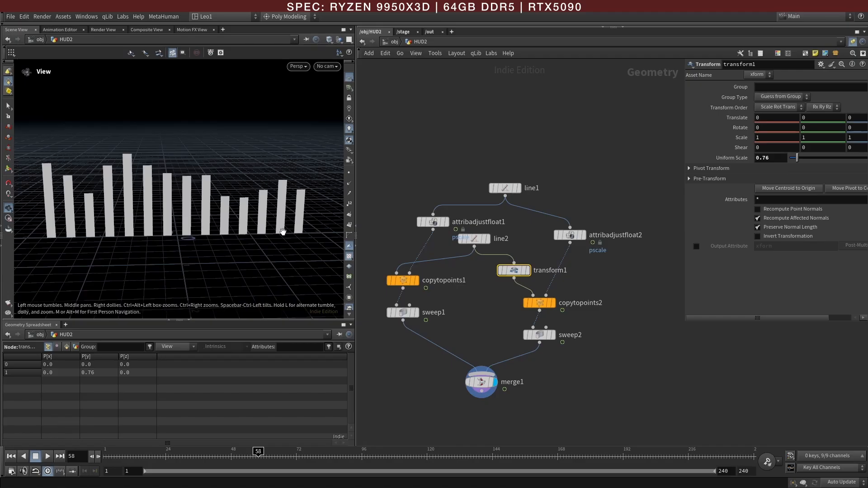
{"action": "key", "text": "w"}
{"action": "mouse_move", "coordinate": [254, 230]}
{"action": "left_mouse_down"}
{"action": "mouse_move", "coordinate": [217, 231]}
{"action": "mouse_move", "coordinate": [210, 217]}
{"action": "mouse_move", "coordinate": [271, 229]}
{"action": "mouse_move", "coordinate": [223, 240]}
{"action": "mouse_move", "coordinate": [246, 233]}
{"action": "mouse_move", "coordinate": [243, 244]}
{"action": "left_mouse_up"}
{"action": "middle_click_drag", "start_coordinate": [776, 176], "coordinate": [682, 177]}
{"action": "left_click", "coordinate": [603, 304]}
{"action": "left_click_drag", "start_coordinate": [540, 340], "coordinate": [540, 351]}
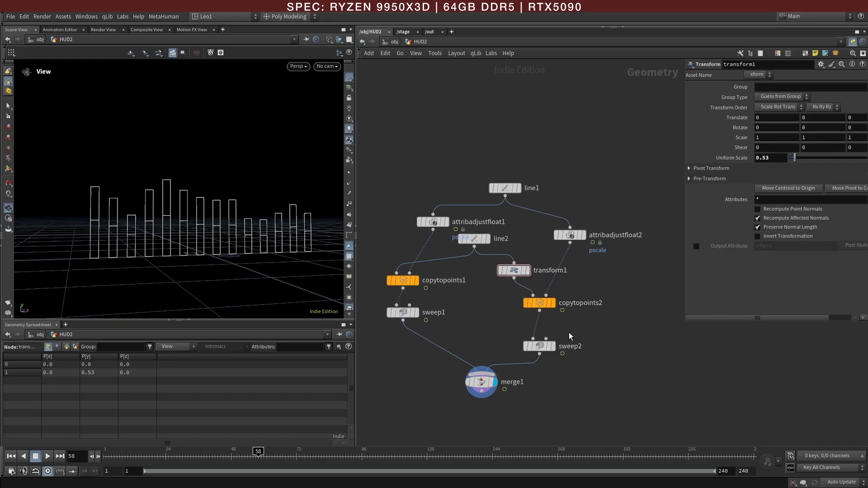
Pull transform1 out of the branch and insert a new Transform node between copytopoints2 and sweep2.
{"action": "left_click_drag", "start_coordinate": [515, 274], "coordinate": [665, 338]}
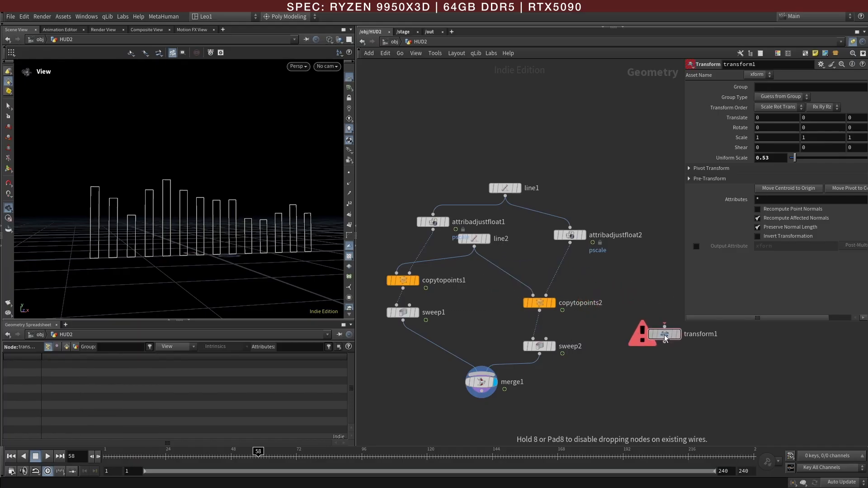
{"action": "left_click_drag", "start_coordinate": [539, 346], "coordinate": [539, 342]}
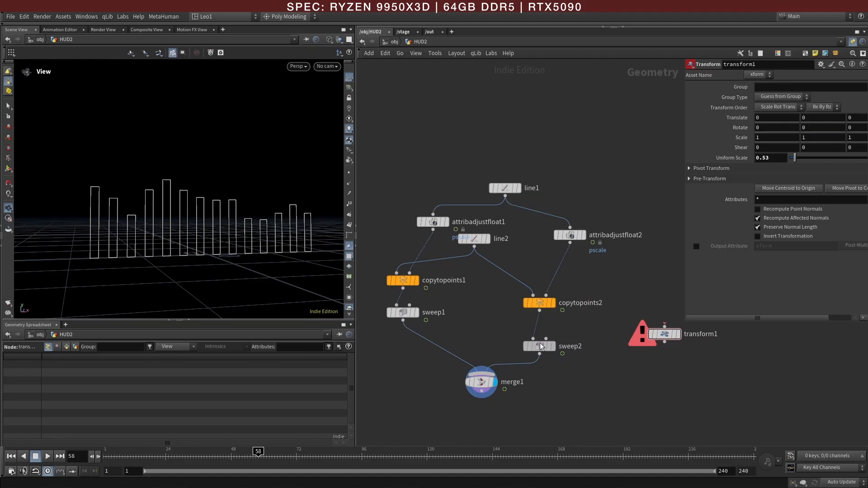
{"action": "key", "text": "Tab"}
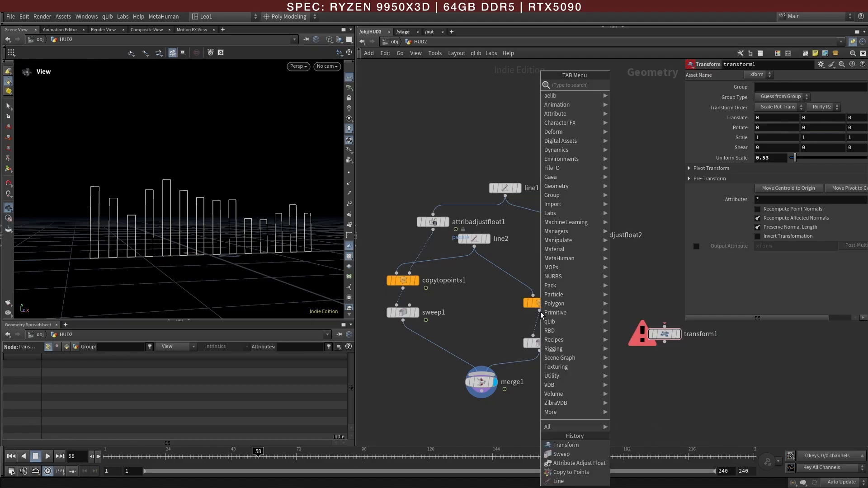
{"action": "type", "text": "tra"}
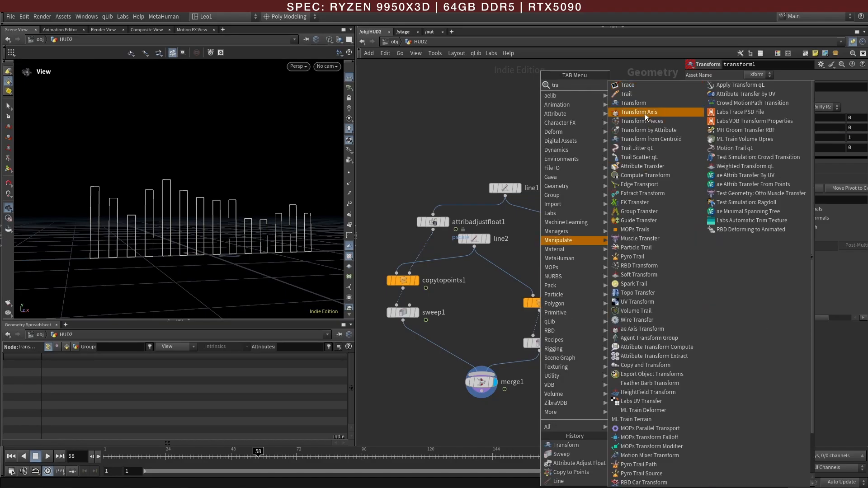
{"action": "left_click", "coordinate": [637, 103]}
{"action": "left_click", "coordinate": [539, 334]}
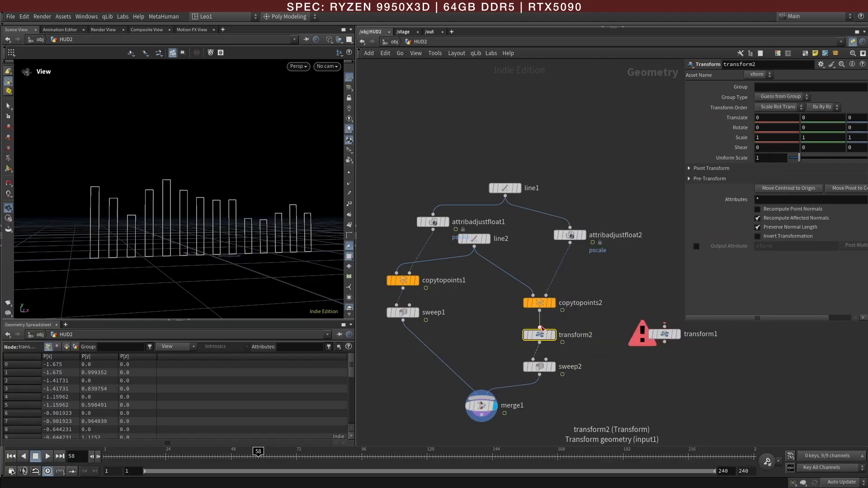
Scale transform2 along Y to about 0.47, leaving the X and Z scales at 1.
{"action": "left_click", "coordinate": [8, 168]}
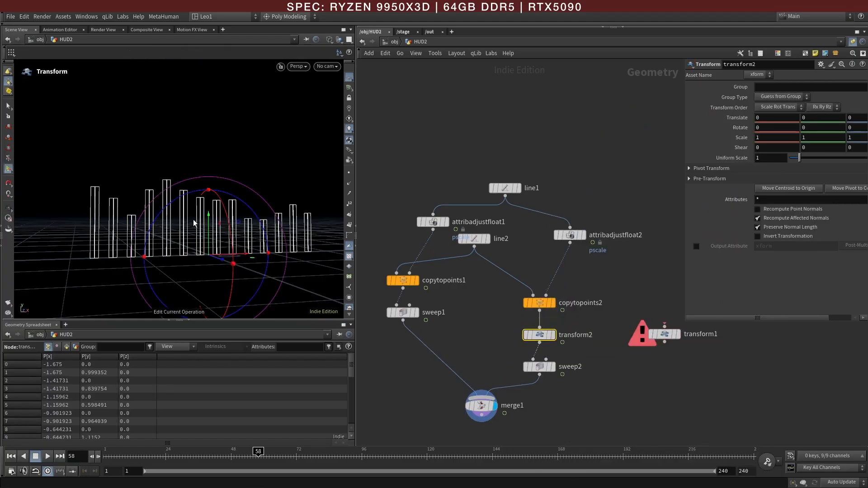
{"action": "key", "text": "y"}
{"action": "left_click_drag", "start_coordinate": [208, 191], "coordinate": [212, 245]}
{"action": "key", "text": "Escape"}
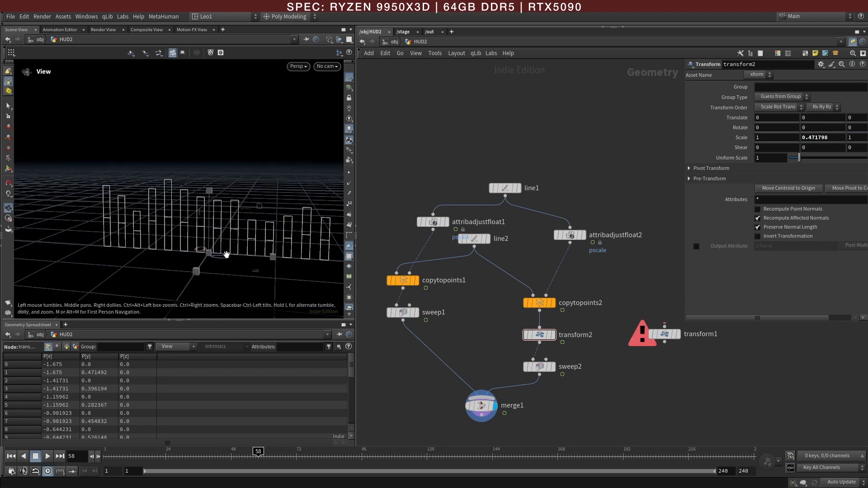
{"action": "key", "text": "Return"}
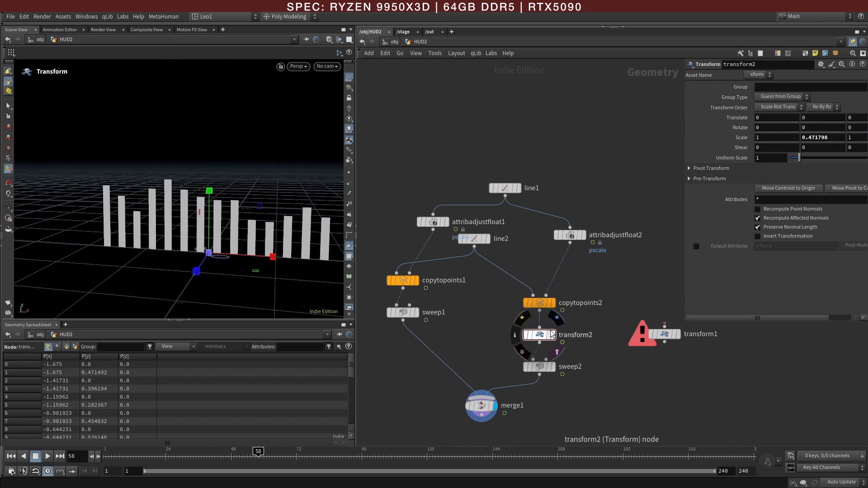
Offset transform2 along Z by about 0.0097 so the short bars separate from the tall ones.
{"action": "left_click", "coordinate": [547, 335]}
{"action": "left_click_drag", "start_coordinate": [236, 247], "coordinate": [282, 246], "text": "alt"}
{"action": "scroll", "coordinate": [228, 254], "scroll_direction": "up", "scroll_amount": 5}
{"action": "key", "text": "Return"}
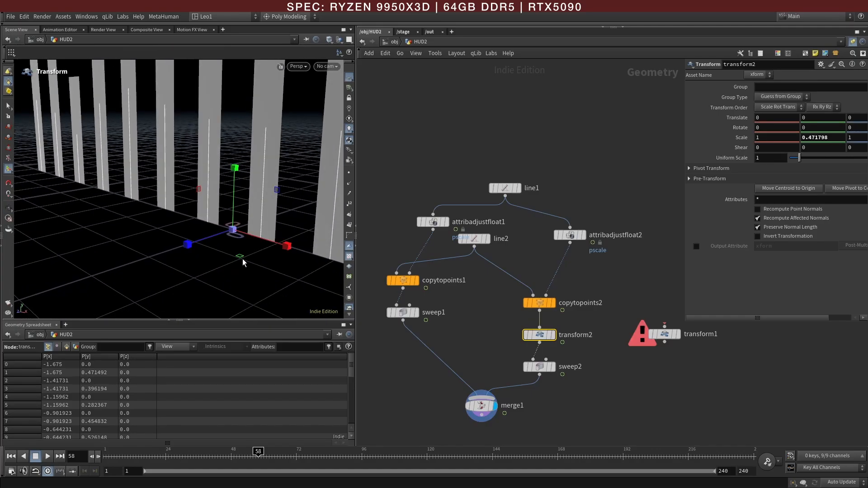
{"action": "key", "text": "t"}
{"action": "left_click_drag", "start_coordinate": [207, 237], "coordinate": [265, 225]}
{"action": "key", "text": "Escape"}
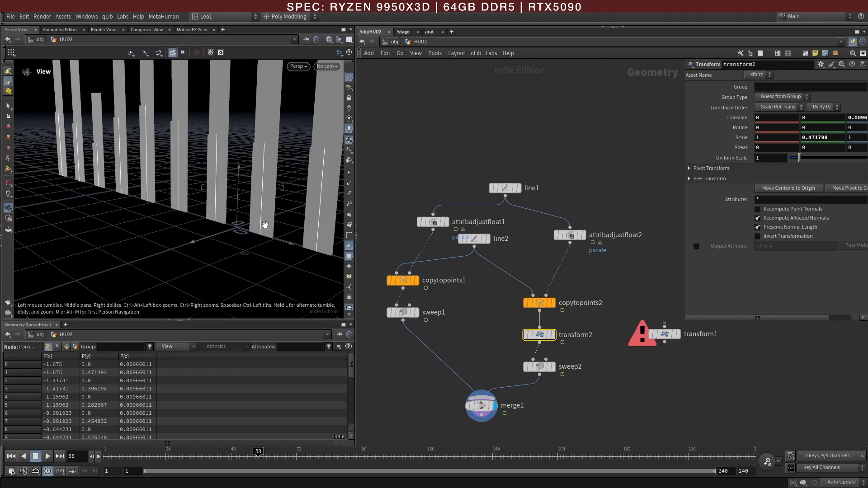
Adjust transform2's Z translation to about 0.0039 in the right view, using wireframe display.
{"action": "key", "text": "space+4"}
{"action": "middle_click_drag", "start_coordinate": [210, 262], "coordinate": [202, 227]}
{"action": "scroll", "coordinate": [229, 210], "scroll_direction": "up", "scroll_amount": 5}
{"action": "right_click_drag", "start_coordinate": [201, 226], "coordinate": [228, 223]}
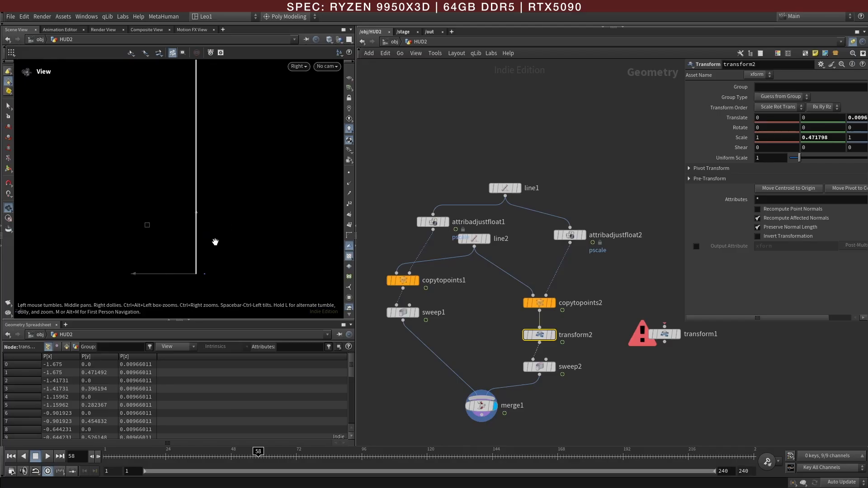
{"action": "key", "text": "Return"}
{"action": "left_click_drag", "start_coordinate": [184, 277], "coordinate": [179, 273]}
{"action": "right_click_drag", "start_coordinate": [291, 234], "coordinate": [68, 240], "text": "alt"}
{"action": "key", "text": "shift+w"}
{"action": "middle_click_drag", "start_coordinate": [287, 216], "coordinate": [215, 291]}
{"action": "left_click_drag", "start_coordinate": [218, 283], "coordinate": [223, 282]}
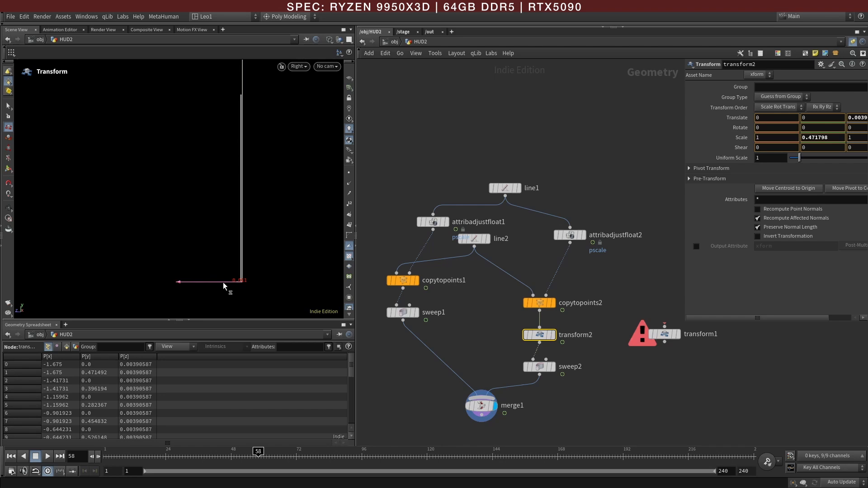
{"action": "key", "text": "Escape"}
Restore the shaded perspective view, delete the unused transform1 node and move line2 clear of the attribadjustfloat1 label.
{"action": "key", "text": "space+1"}
{"action": "left_click_drag", "start_coordinate": [265, 266], "coordinate": [150, 235]}
{"action": "scroll", "coordinate": [171, 236], "scroll_direction": "down", "scroll_amount": 4}
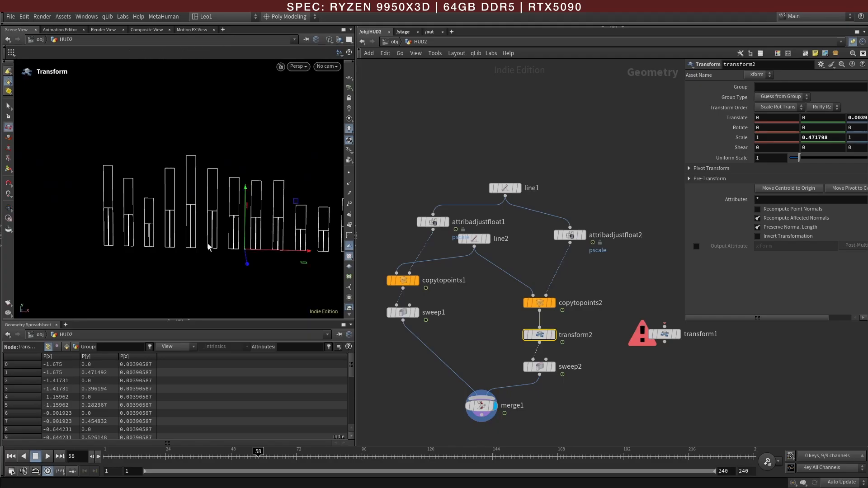
{"action": "key", "text": "shift+w"}
{"action": "left_click", "coordinate": [644, 394]}
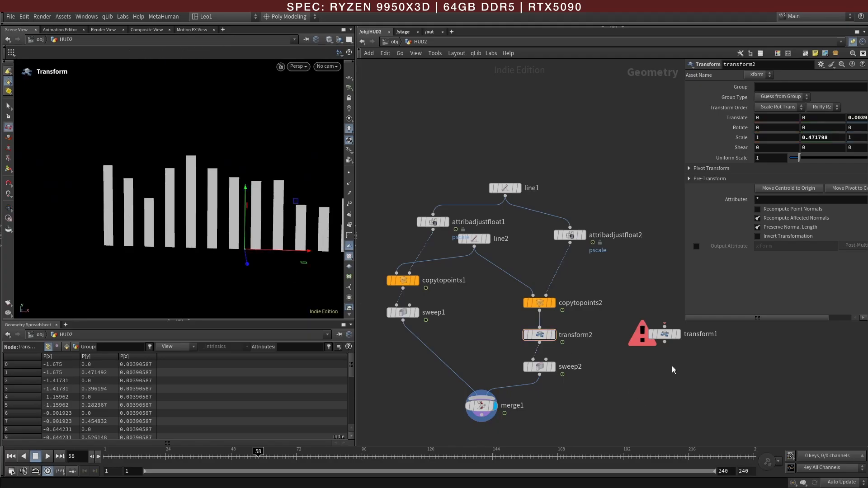
{"action": "left_click", "coordinate": [664, 334]}
{"action": "key", "text": "Delete"}
{"action": "middle_click_drag", "start_coordinate": [665, 371], "coordinate": [633, 371]}
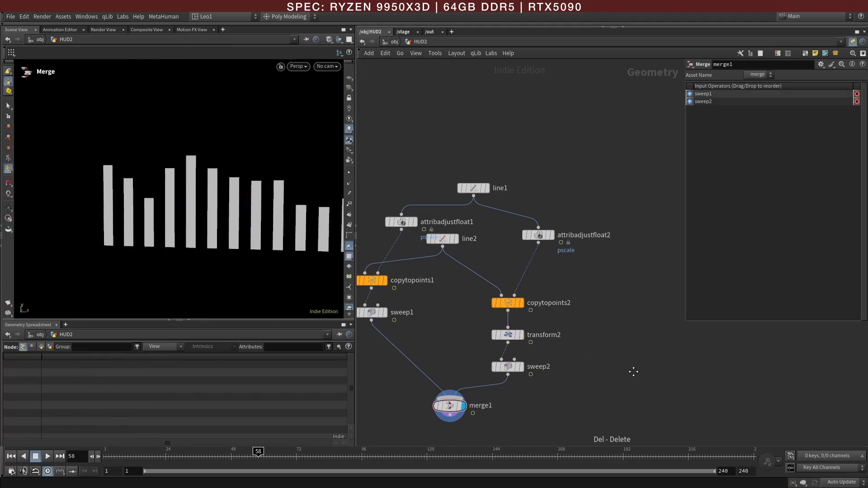
{"action": "left_click_drag", "start_coordinate": [442, 240], "coordinate": [454, 251]}
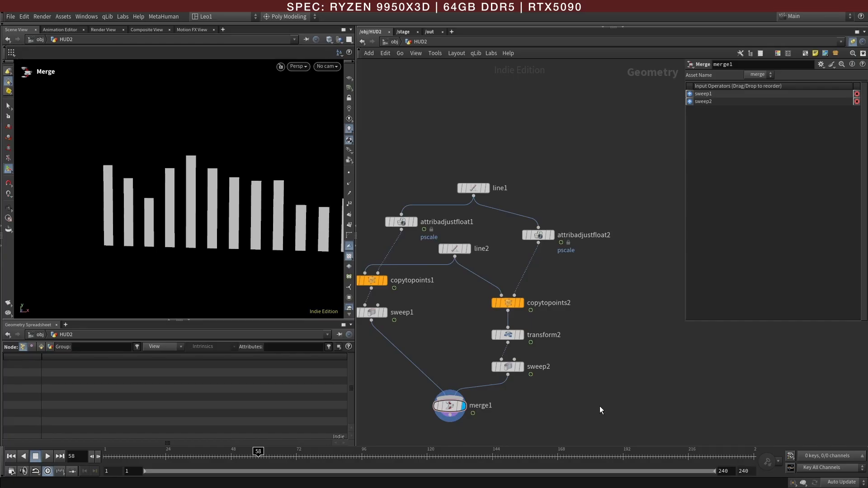
Duplicate the attribadjustfloat2, copytopoints2, transform2 and sweep2 branch beside the original and align attribadjustfloat3 above copytopoints3.
{"action": "left_click_drag", "start_coordinate": [575, 391], "coordinate": [502, 231]}
{"action": "left_click_drag", "start_coordinate": [508, 303], "coordinate": [629, 303], "text": "alt"}
{"action": "left_click", "coordinate": [588, 357]}
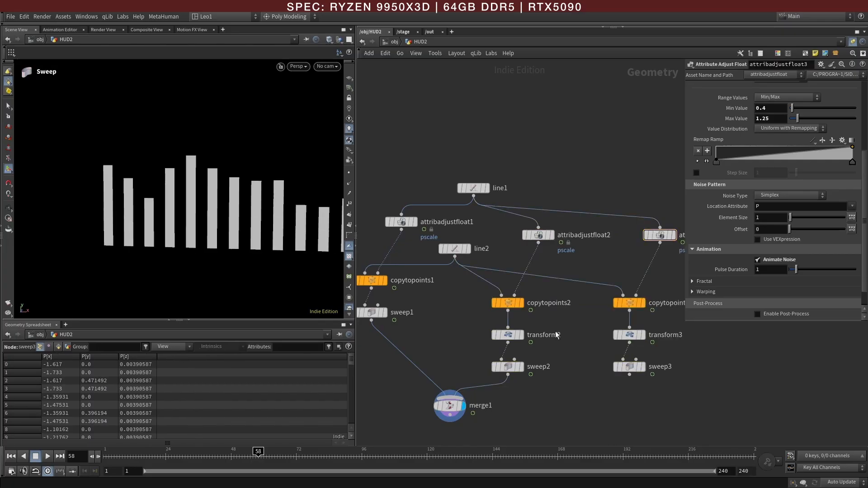
{"action": "middle_click_drag", "start_coordinate": [597, 317], "coordinate": [585, 322]}
{"action": "mouse_move", "coordinate": [617, 337]}
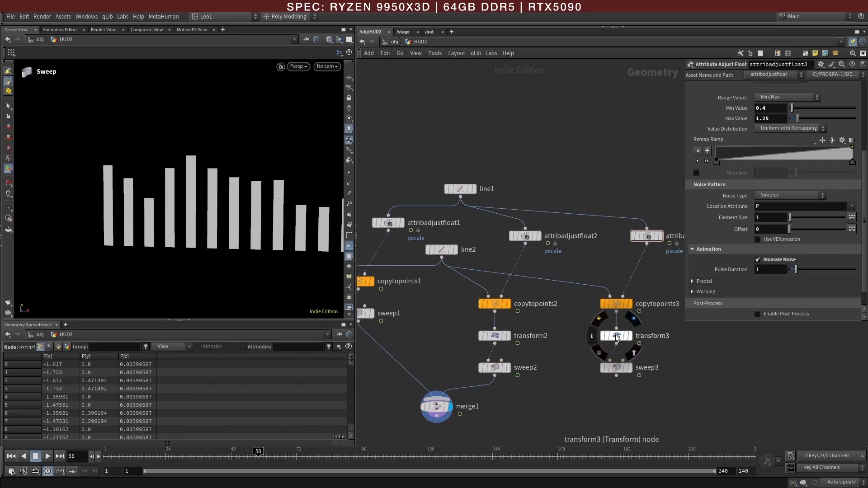
{"action": "left_click", "coordinate": [646, 237]}
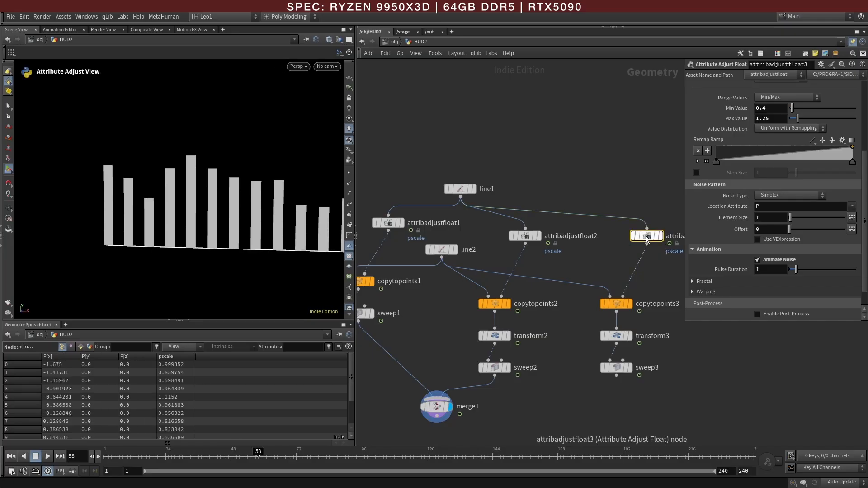
{"action": "left_click_drag", "start_coordinate": [646, 237], "coordinate": [621, 239]}
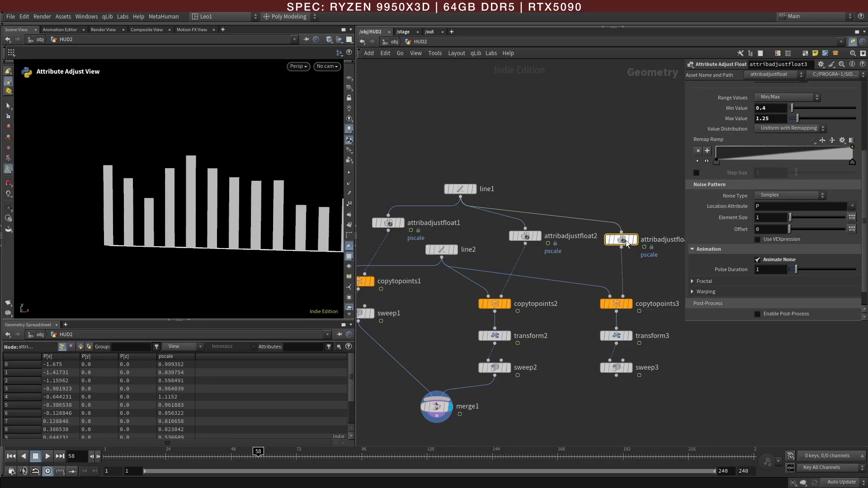
Change attribadjustfloat3's pattern type to Constant with a constant value of 2.25.
{"action": "scroll", "coordinate": [779, 118], "scroll_direction": "up", "scroll_amount": 3}
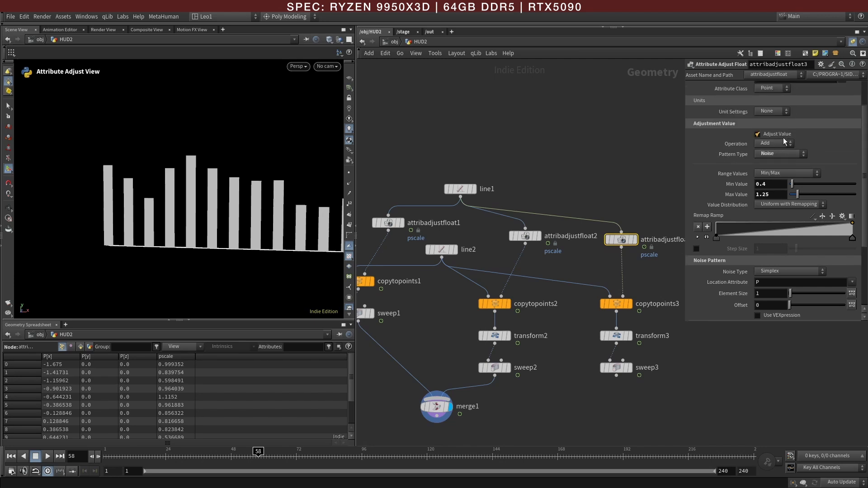
{"action": "left_click", "coordinate": [773, 154]}
{"action": "left_click", "coordinate": [772, 165]}
{"action": "left_click_drag", "start_coordinate": [789, 213], "coordinate": [805, 215]}
Move merge1 lower beneath the branches and wire sweep3 into it as the third input.
{"action": "middle_click_drag", "start_coordinate": [483, 421], "coordinate": [486, 346]}
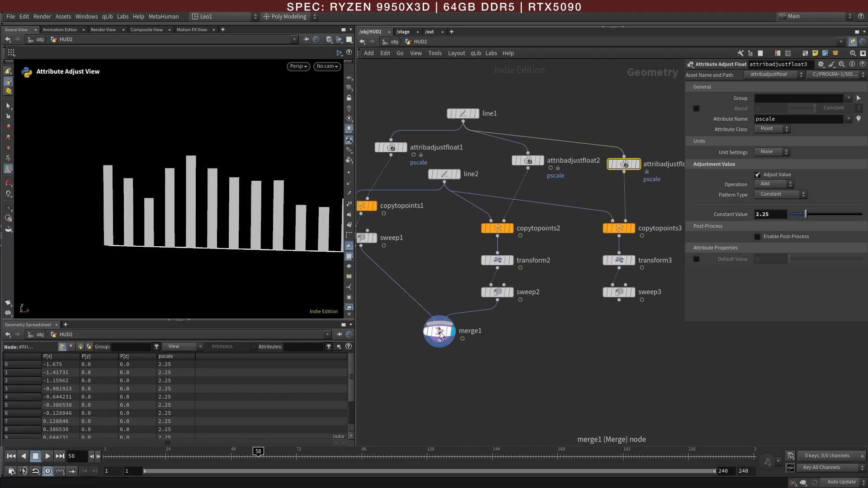
{"action": "left_click_drag", "start_coordinate": [439, 332], "coordinate": [462, 392]}
{"action": "left_click_drag", "start_coordinate": [618, 301], "coordinate": [606, 316]}
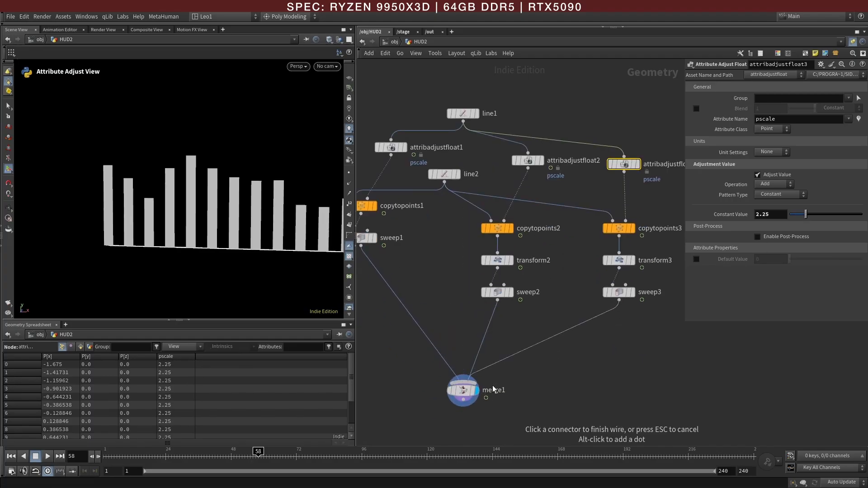
{"action": "left_click", "coordinate": [479, 388]}
{"action": "left_click", "coordinate": [467, 394]}
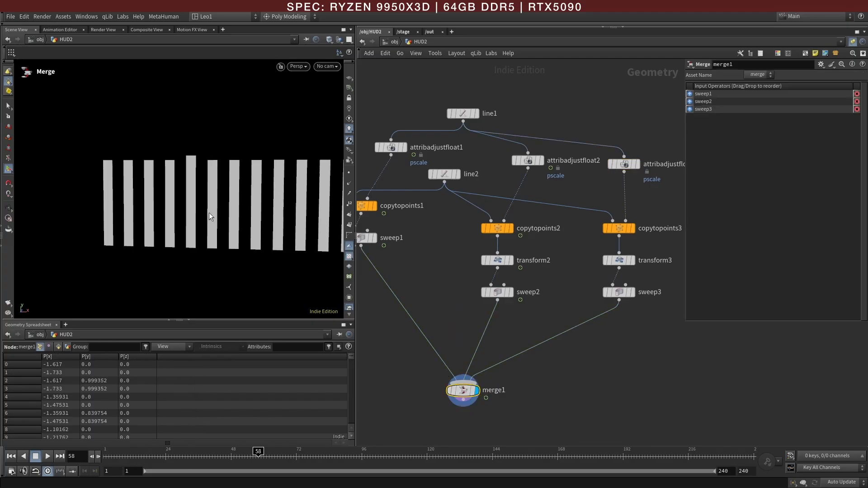
Move transform3 to about -0.00626 in Z using the Right view, and return to the perspective view.
{"action": "left_click", "coordinate": [619, 260]}
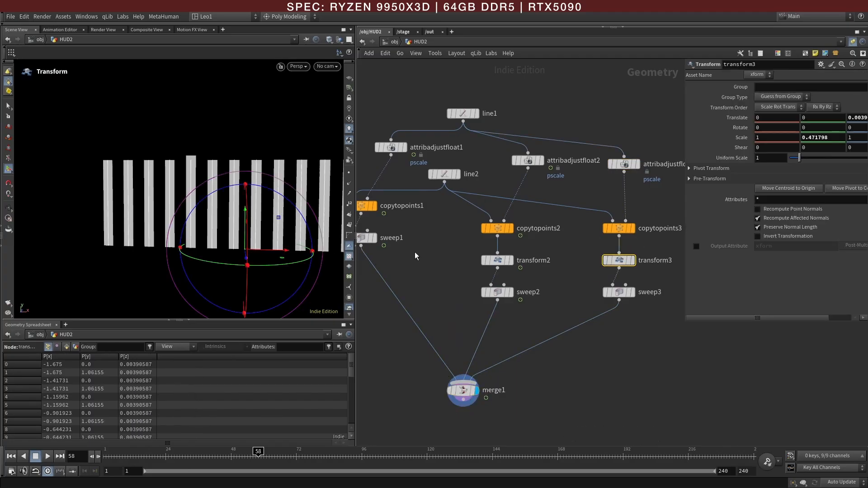
{"action": "key", "text": "space+4"}
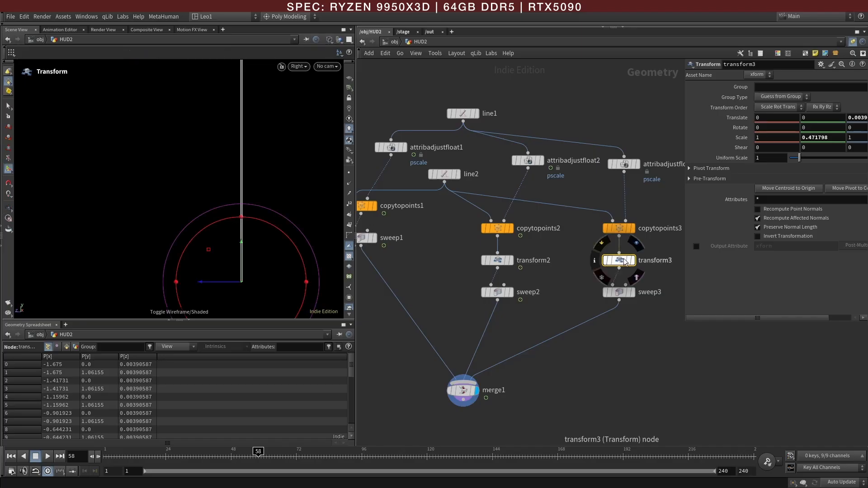
{"action": "left_click_drag", "start_coordinate": [231, 282], "coordinate": [235, 281]}
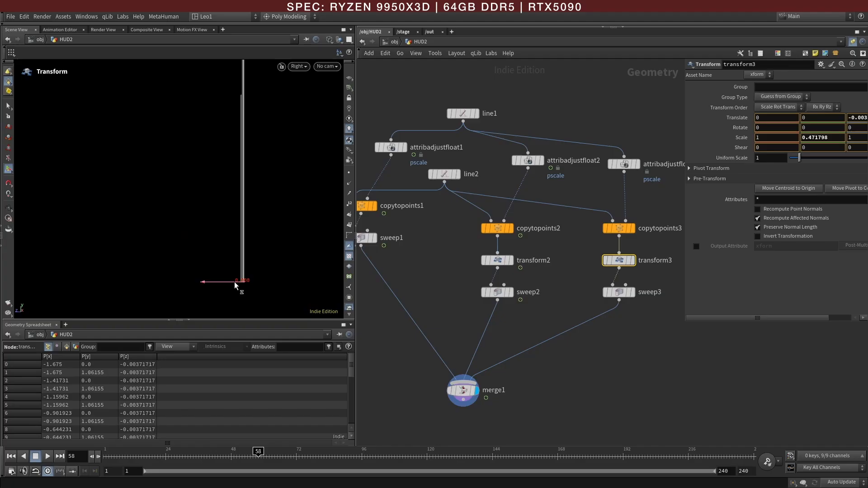
{"action": "key", "text": "Escape"}
{"action": "middle_click_drag", "start_coordinate": [284, 159], "coordinate": [236, 202]}
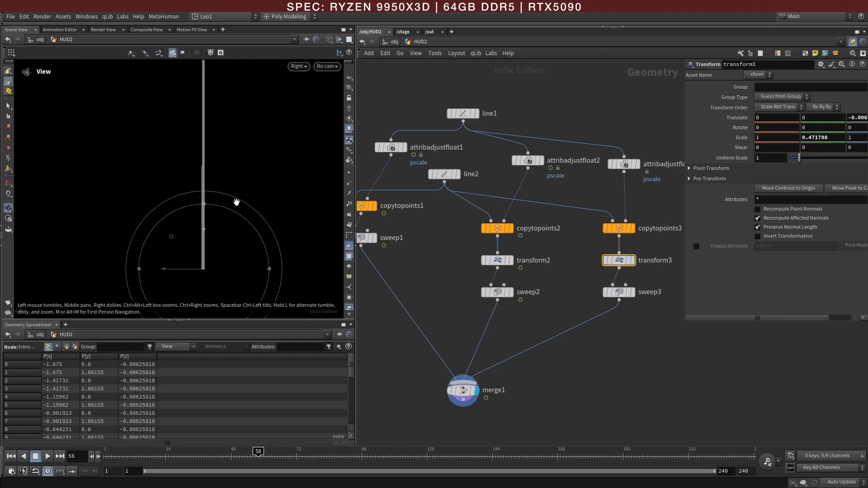
{"action": "left_click_drag", "start_coordinate": [236, 200], "coordinate": [214, 207]}
{"action": "left_click_drag", "start_coordinate": [225, 209], "coordinate": [267, 193]}
{"action": "key", "text": "Return"}
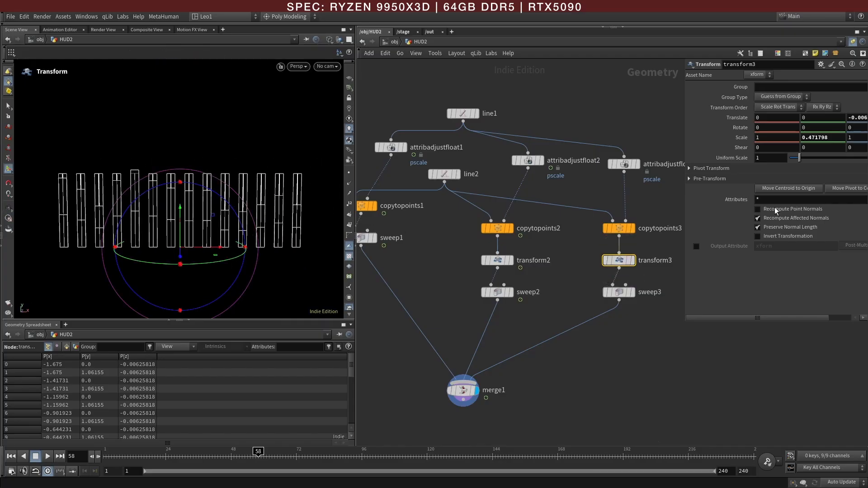
Set transform3's Y scale to 0.6 and restore the shaded display.
{"action": "left_click", "coordinate": [815, 138]}
{"action": "type", "text": "0"}
{"action": "key", "text": "Return"}
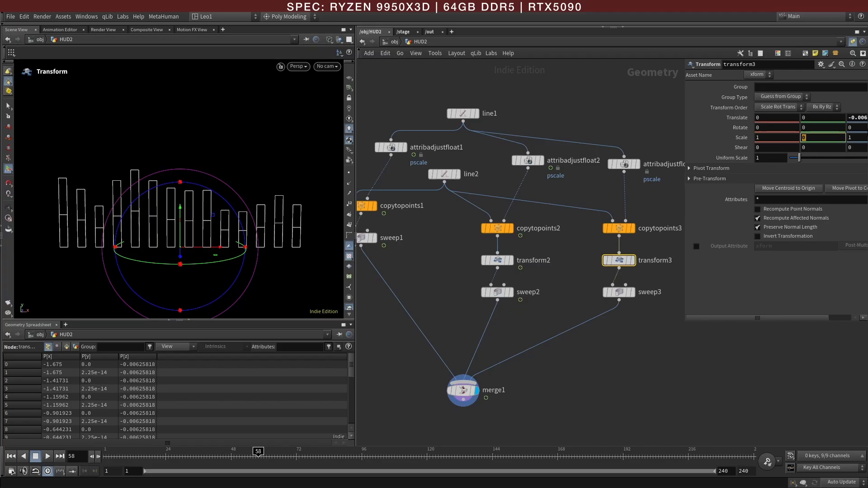
{"action": "type", "text": "1"}
{"action": "key", "text": "Return"}
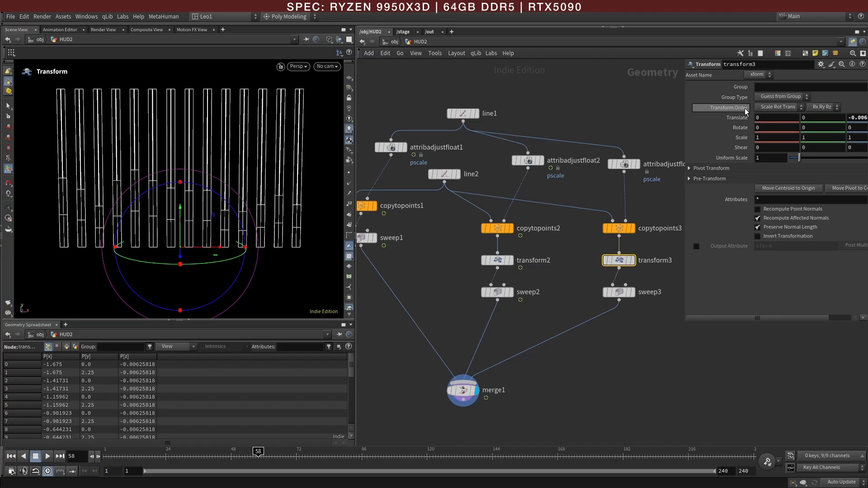
{"action": "key", "text": "Escape"}
{"action": "left_click_drag", "start_coordinate": [172, 184], "coordinate": [207, 178]}
{"action": "key", "text": "Return"}
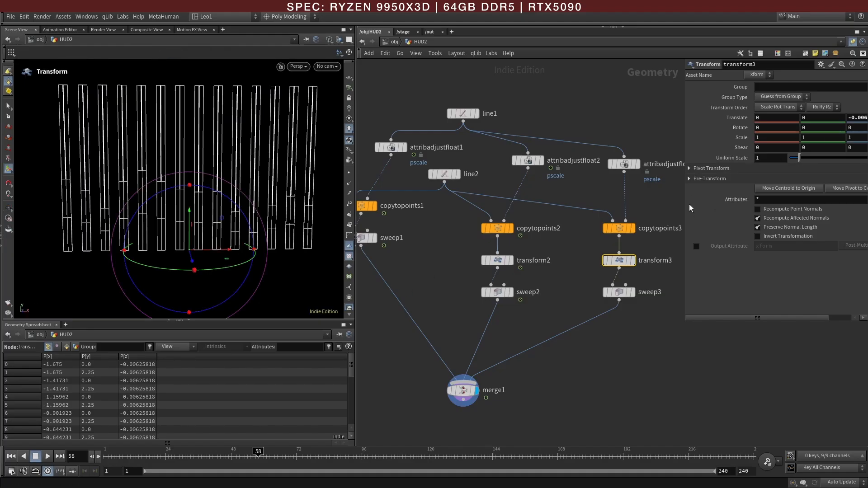
{"action": "left_click", "coordinate": [648, 210]}
{"action": "middle_click_drag", "start_coordinate": [811, 137], "coordinate": [745, 171]}
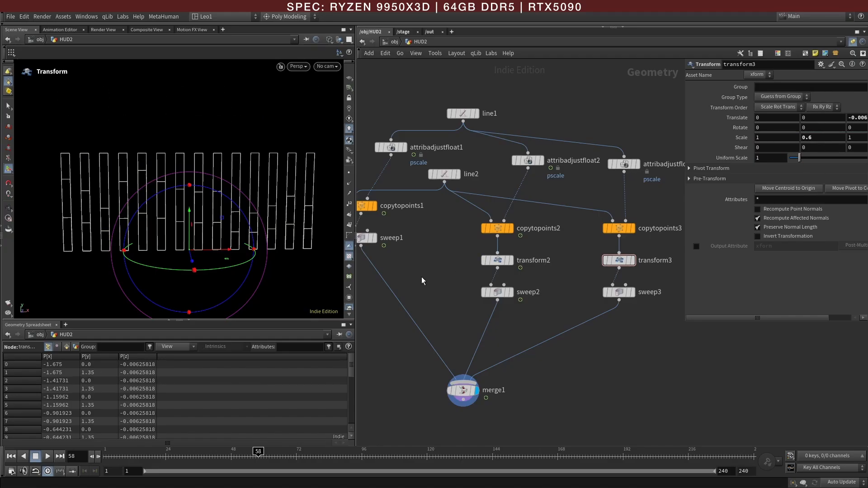
{"action": "key", "text": "w"}
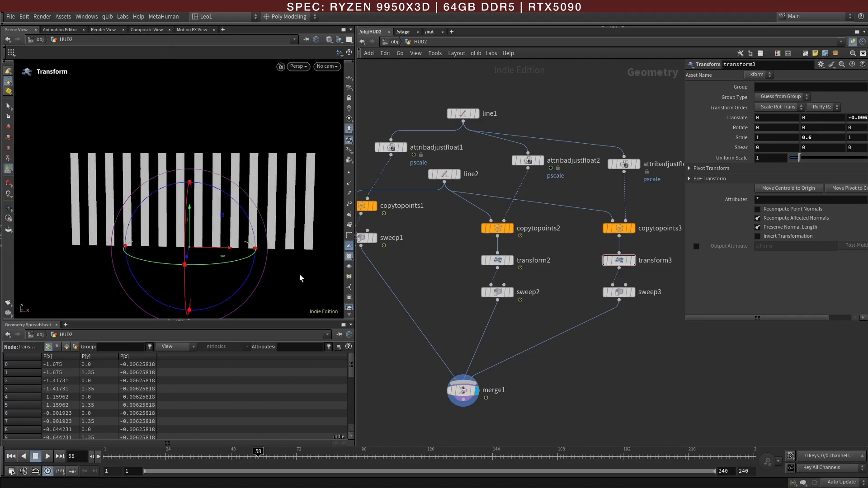
Add a Color node beneath merge1, connected to its output, and make it the displayed node.
{"action": "middle_click_drag", "start_coordinate": [469, 440], "coordinate": [497, 373]}
{"action": "key", "text": "Tab"}
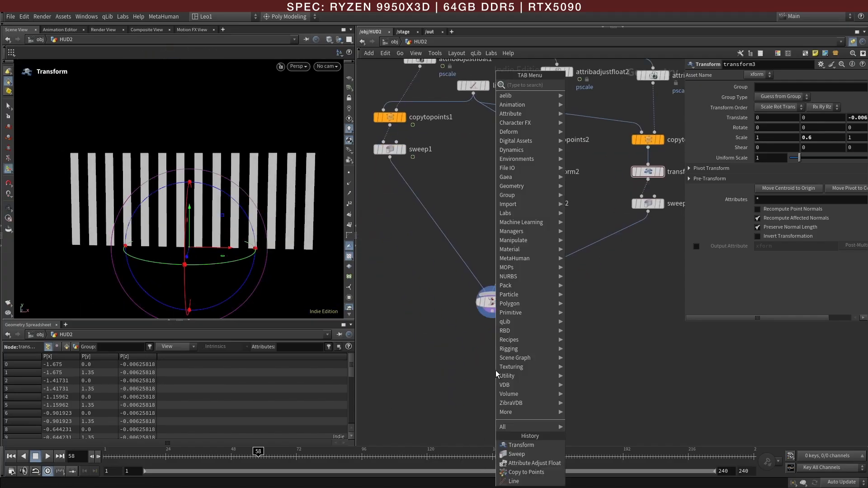
{"action": "type", "text": "colo"}
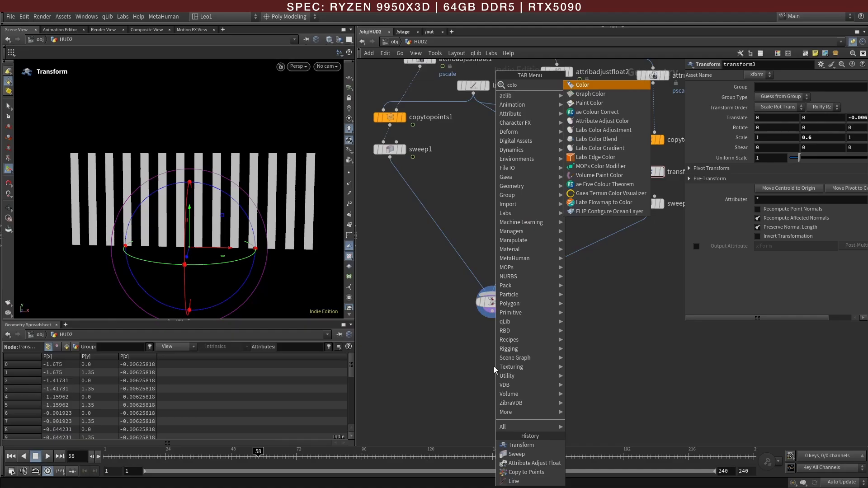
{"action": "left_click", "coordinate": [596, 84]}
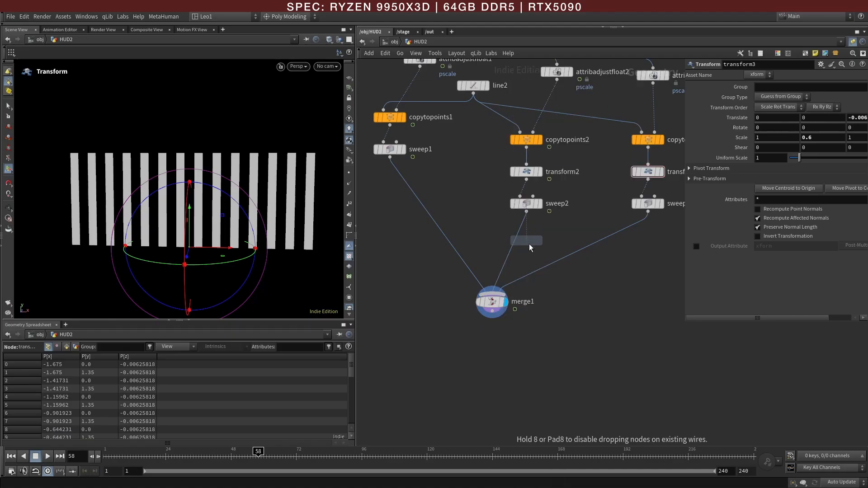
{"action": "left_click", "coordinate": [497, 330]}
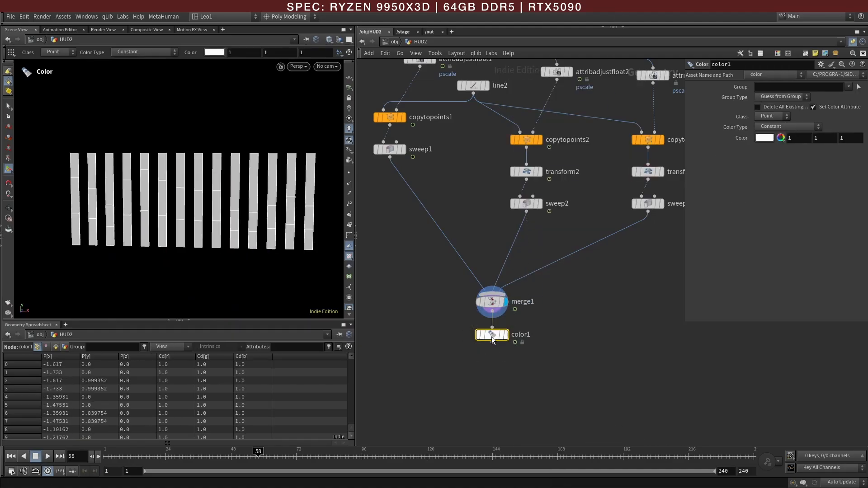
{"action": "left_click", "coordinate": [505, 334]}
Set color1's colour to the saved blue swatch (0, 0.53025, 0.75) and save the scene.
{"action": "left_click", "coordinate": [767, 139]}
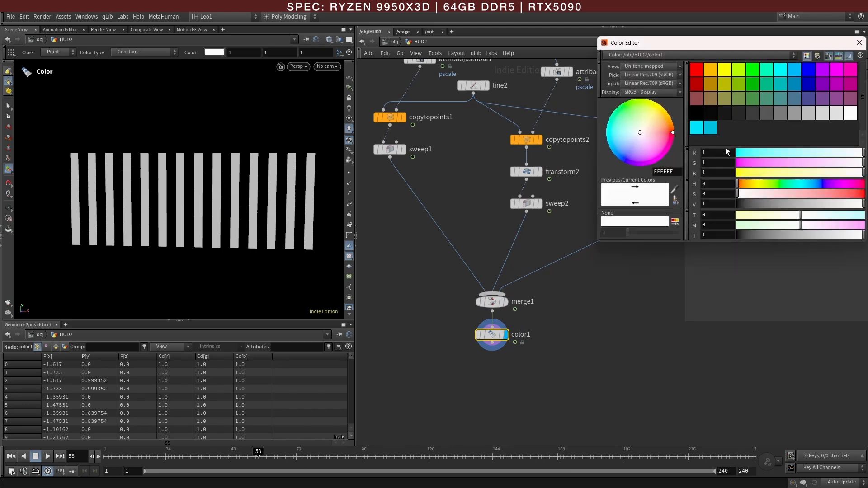
{"action": "left_click", "coordinate": [710, 128]}
{"action": "left_click", "coordinate": [581, 330]}
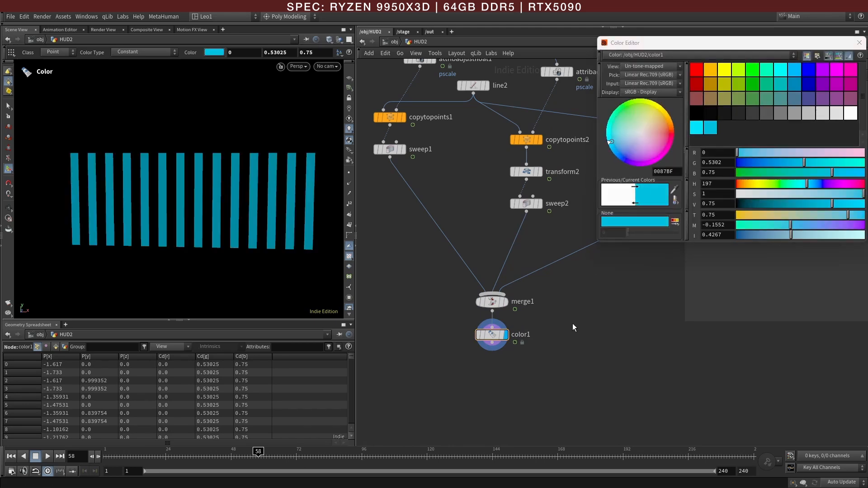
{"action": "left_click", "coordinate": [858, 42]}
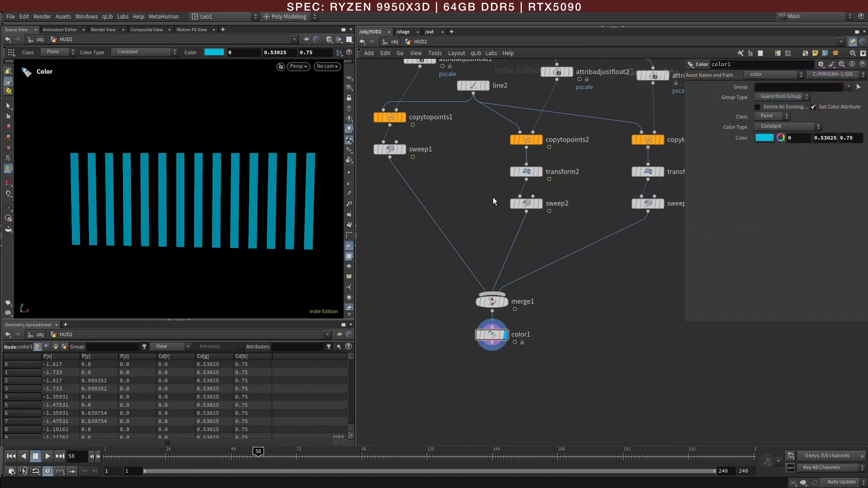
{"action": "key", "text": "ctrl+s"}
Insert an Attribute Adjust Float node between sweep1 and merge1.
{"action": "key", "text": "Tab"}
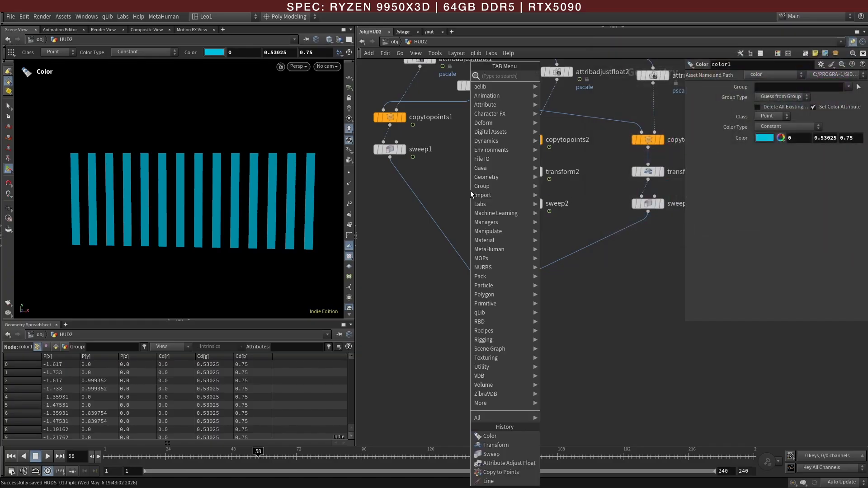
{"action": "mouse_move", "coordinate": [471, 194]}
{"action": "left_click", "coordinate": [558, 86]}
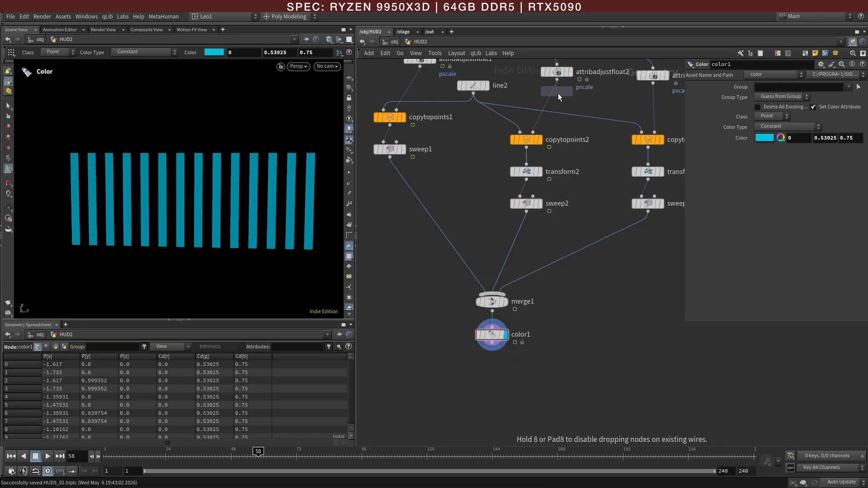
{"action": "left_click", "coordinate": [470, 214]}
{"action": "left_click_drag", "start_coordinate": [470, 212], "coordinate": [439, 237]}
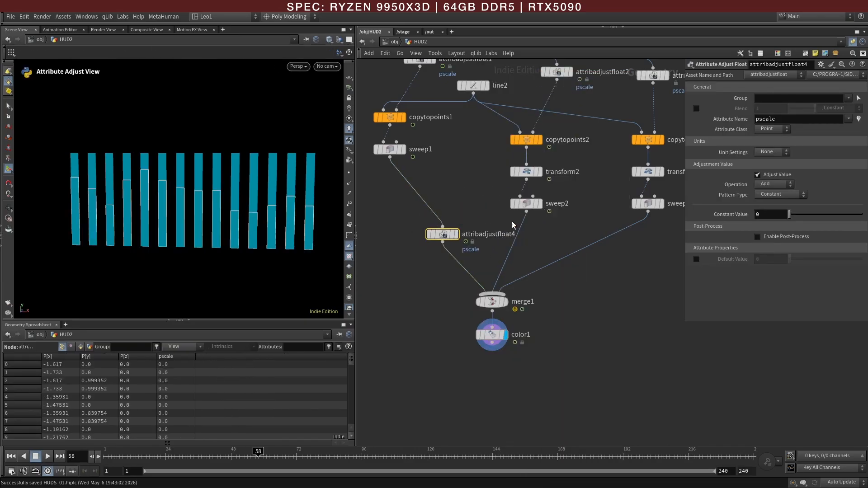
Make attribadjustfloat4 adjust the Alpha attribute with a constant value of 0.3.
{"action": "left_click_drag", "start_coordinate": [782, 121], "coordinate": [743, 120]}
{"action": "type", "text": "Alpha"}
{"action": "key", "text": "Return"}
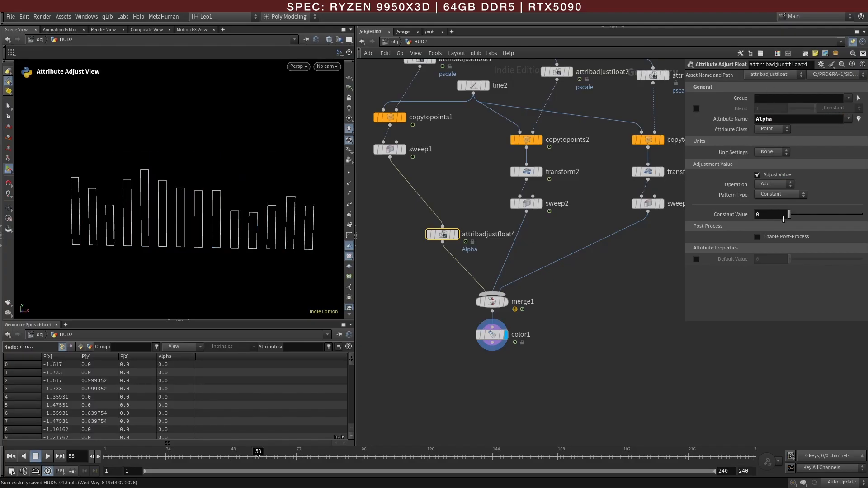
{"action": "middle_click_drag", "start_coordinate": [765, 214], "coordinate": [765, 214]}
{"action": "left_click", "coordinate": [765, 214]}
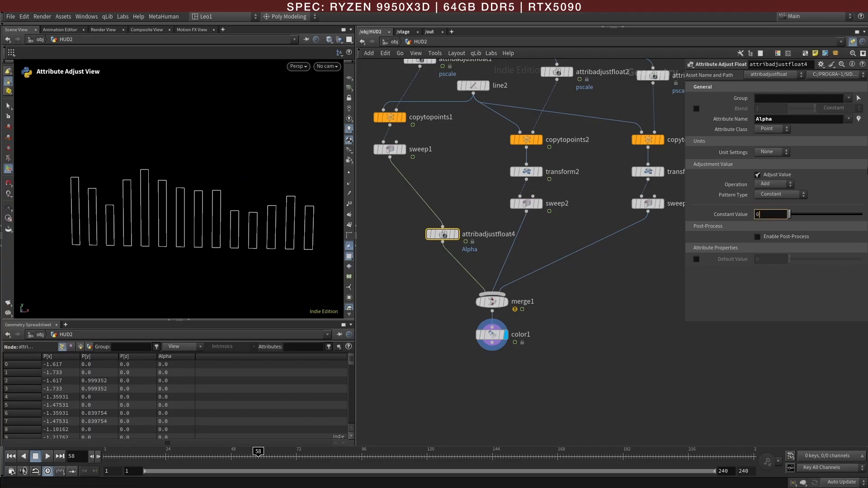
{"action": "key", "text": "Return"}
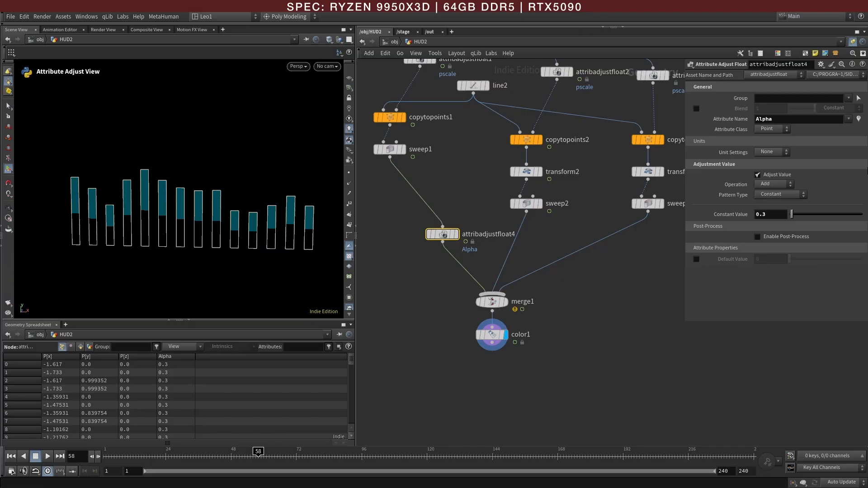
Check the reference image and duplicate attribadjustfloat4 onto the wire between sweep2 and merge1, framing the whole network.
{"action": "mouse_move", "coordinate": [438, 235]}
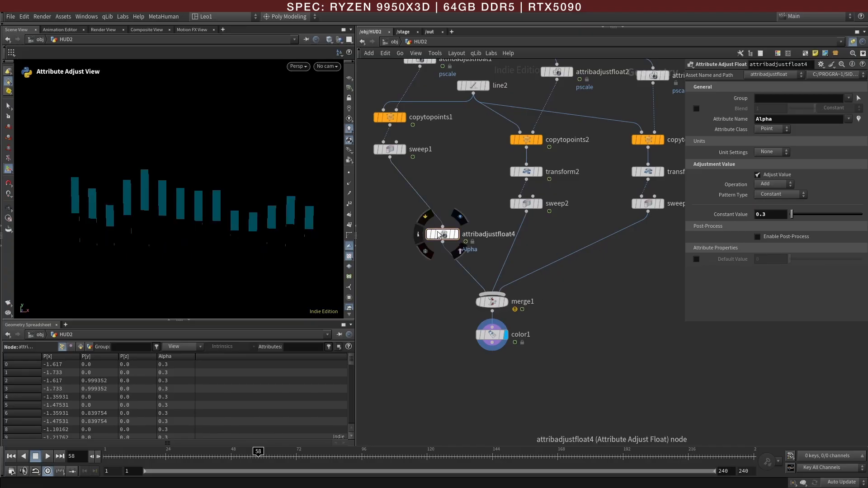
{"action": "left_click_drag", "start_coordinate": [438, 235], "coordinate": [508, 247], "text": "alt"}
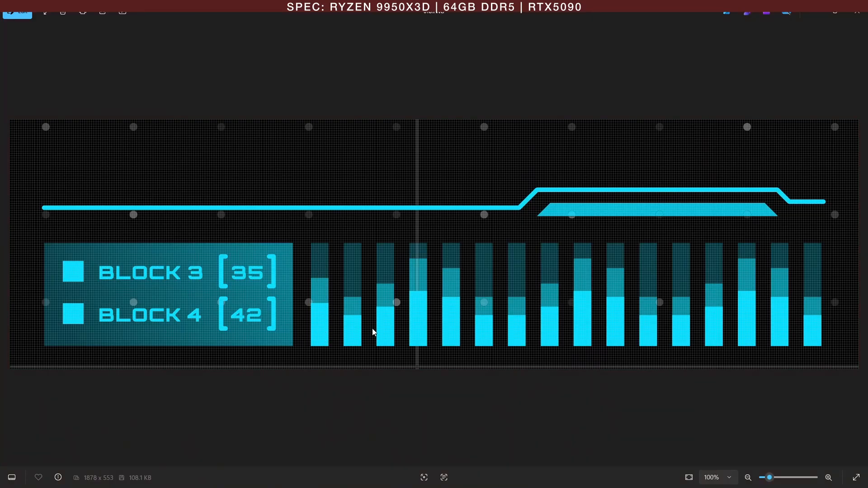
{"action": "key", "text": "alt+Tab"}
{"action": "left_click", "coordinate": [444, 234]}
{"action": "left_click", "coordinate": [508, 243]}
{"action": "key", "text": "h"}
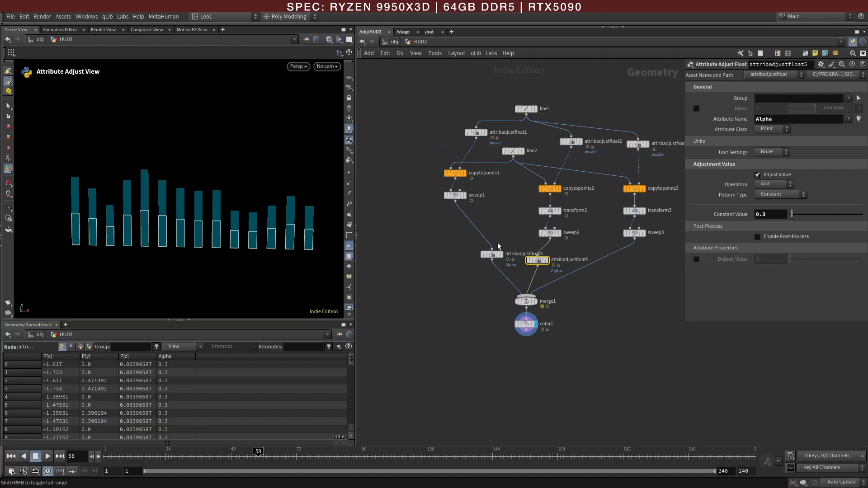
Move the copytopoints2 branch to the left of the network and the copytopoints1 branch into the middle.
{"action": "left_click_drag", "start_coordinate": [519, 187], "coordinate": [385, 257]}
{"action": "left_click_drag", "start_coordinate": [495, 257], "coordinate": [521, 266]}
{"action": "left_click_drag", "start_coordinate": [509, 223], "coordinate": [508, 188]}
{"action": "left_click", "coordinate": [470, 193]}
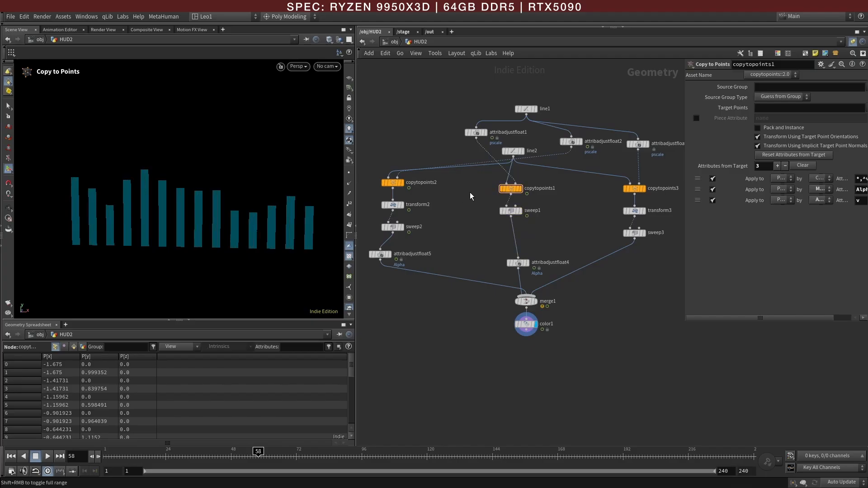
Move the copytopoints2 branch closer to the middle branch and align attribadjustfloat5 beneath sweep2.
{"action": "middle_click_drag", "start_coordinate": [452, 211], "coordinate": [499, 219]}
{"action": "left_click_drag", "start_coordinate": [390, 178], "coordinate": [481, 274]}
{"action": "scroll", "coordinate": [474, 252], "scroll_direction": "up", "scroll_amount": 3}
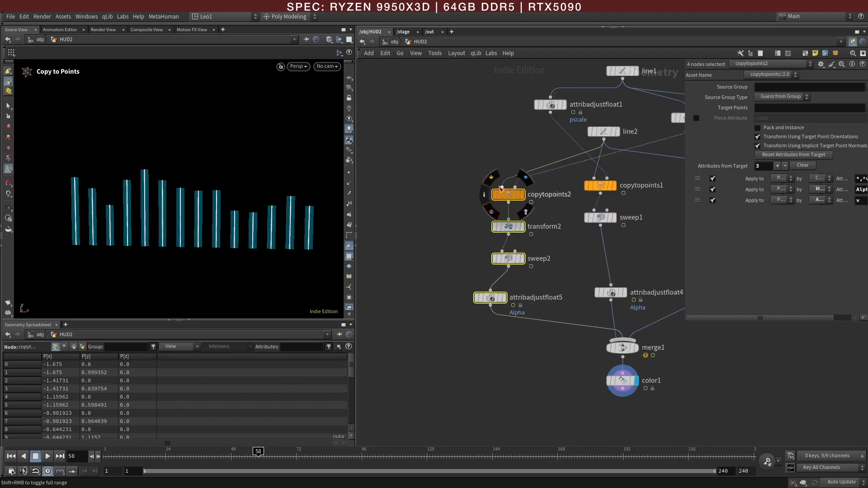
{"action": "left_click", "coordinate": [447, 338]}
{"action": "left_click_drag", "start_coordinate": [492, 300], "coordinate": [510, 300]}
{"action": "scroll", "coordinate": [655, 238], "scroll_direction": "down", "scroll_amount": 4}
{"action": "middle_click_drag", "start_coordinate": [581, 263], "coordinate": [554, 263]}
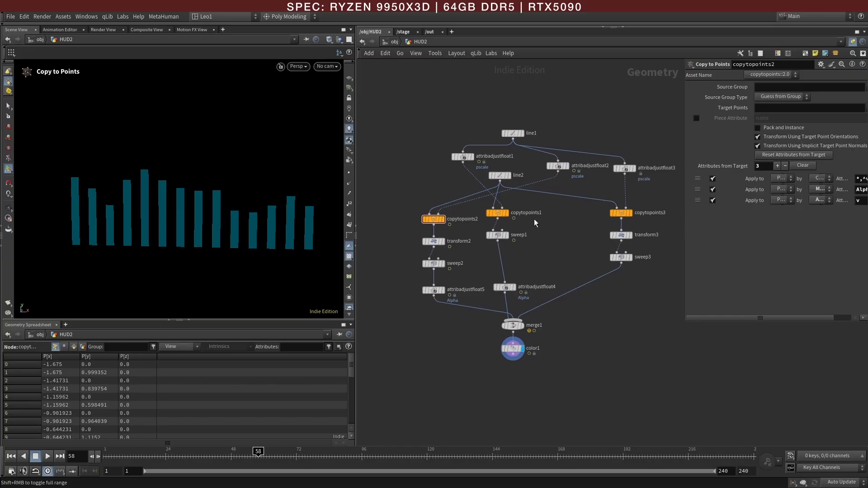
Move line2 to the right and place attribadjustfloat2 and attribadjustfloat1 above their matching Copy to Points nodes.
{"action": "left_click_drag", "start_coordinate": [499, 176], "coordinate": [537, 194]}
{"action": "left_click_drag", "start_coordinate": [557, 166], "coordinate": [495, 184]}
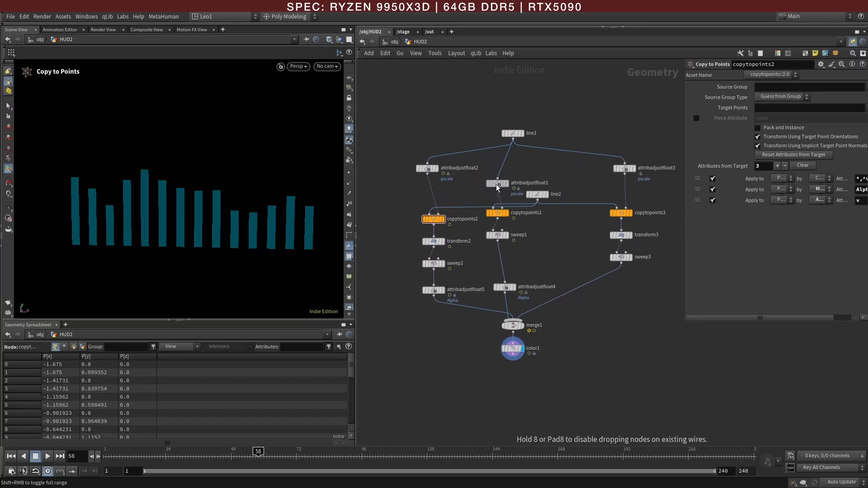
{"action": "left_click_drag", "start_coordinate": [430, 170], "coordinate": [440, 185]}
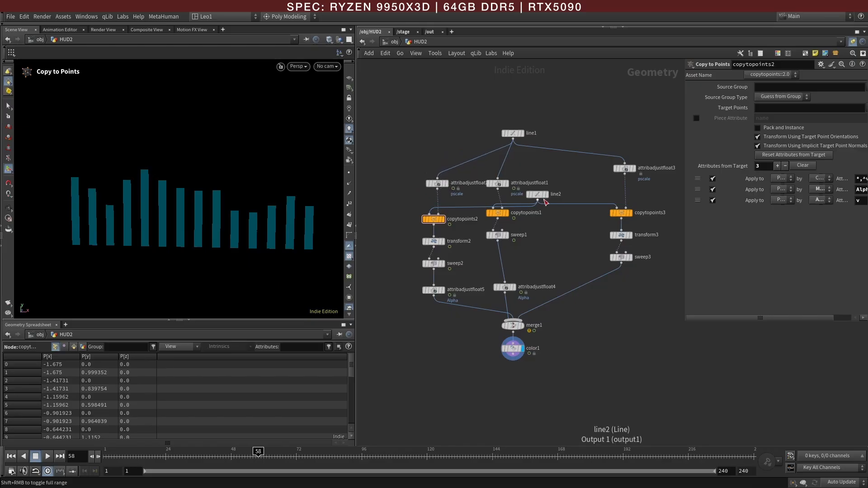
{"action": "left_click_drag", "start_coordinate": [537, 194], "coordinate": [540, 183]}
Align the attribadjustfloat1 to attribadjustfloat4 branch beneath line1 and raise line2 clear of it.
{"action": "left_click_drag", "start_coordinate": [518, 251], "coordinate": [488, 181]}
{"action": "left_click_drag", "start_coordinate": [502, 213], "coordinate": [517, 234]}
{"action": "left_click_drag", "start_coordinate": [543, 183], "coordinate": [542, 169]}
{"action": "left_click", "coordinate": [548, 247]}
{"action": "left_click_drag", "start_coordinate": [506, 288], "coordinate": [513, 286]}
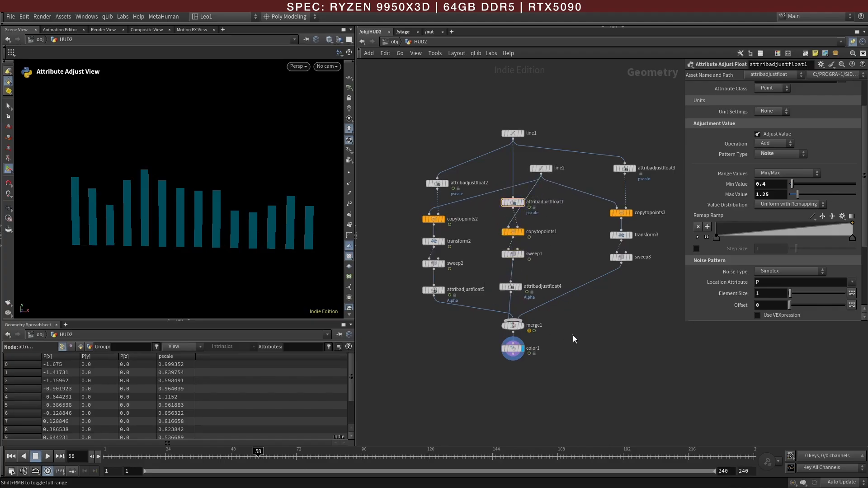
Set attribadjustfloat5's constant Alpha value to 1.
{"action": "scroll", "coordinate": [573, 339], "scroll_direction": "up", "scroll_amount": 4}
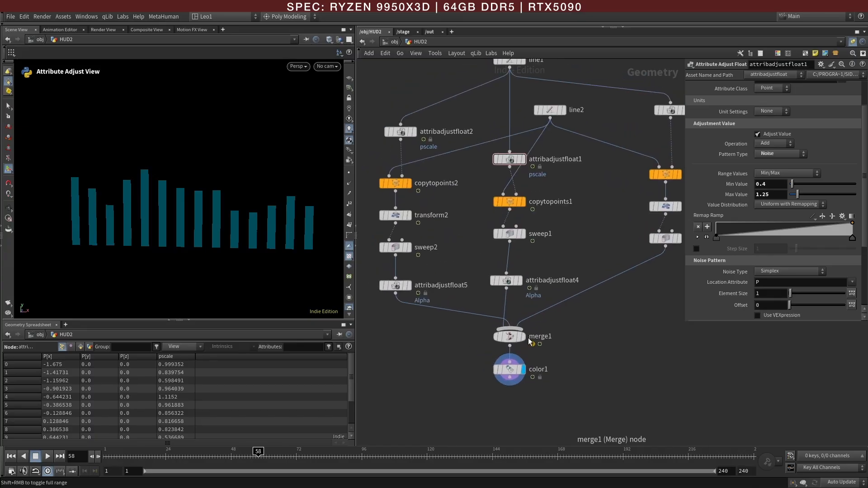
{"action": "left_click", "coordinate": [508, 281]}
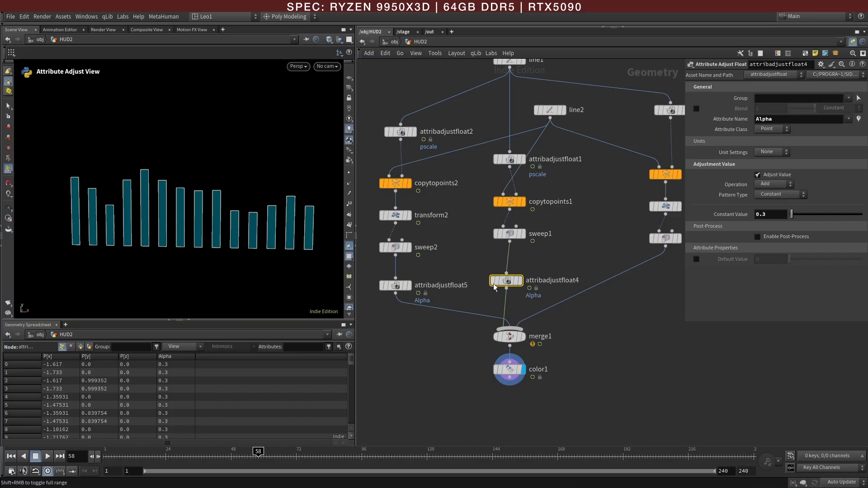
{"action": "left_click", "coordinate": [395, 285]}
{"action": "double_click", "coordinate": [764, 213]}
{"action": "type", "text": "1"}
{"action": "key", "text": "Return"}
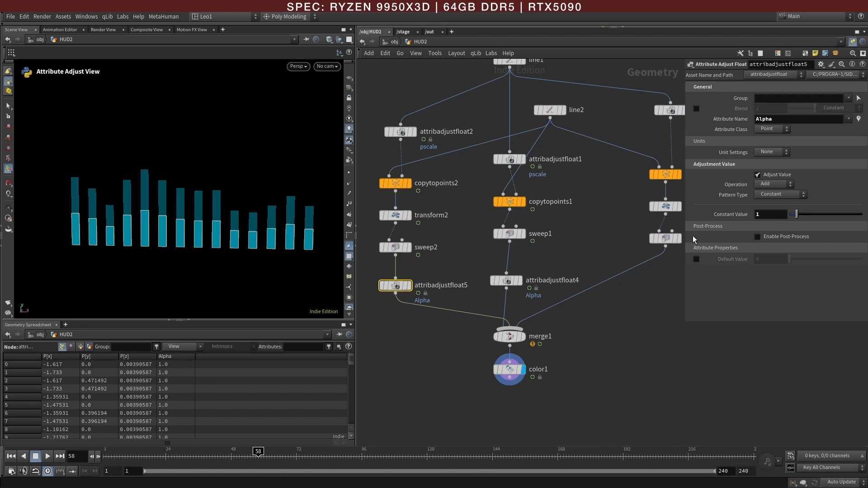
Set attribadjustfloat4's constant Alpha value to 0.6.
{"action": "left_click", "coordinate": [507, 281]}
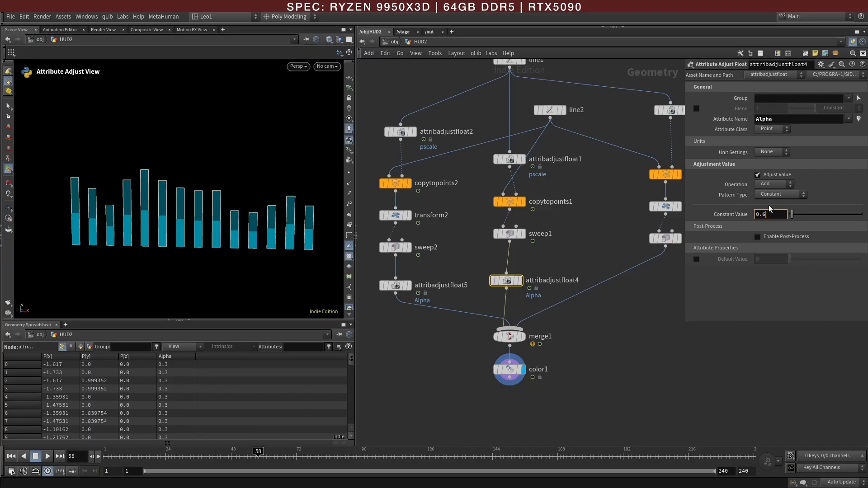
{"action": "type", "text": "0.6"}
{"action": "key", "text": "Return"}
Duplicate attribadjustfloat4 into the branch between sweep3 and merge1, and set the copy's constant Alpha value to 0.3.
{"action": "left_click_drag", "start_coordinate": [538, 289], "coordinate": [608, 291], "text": "alt"}
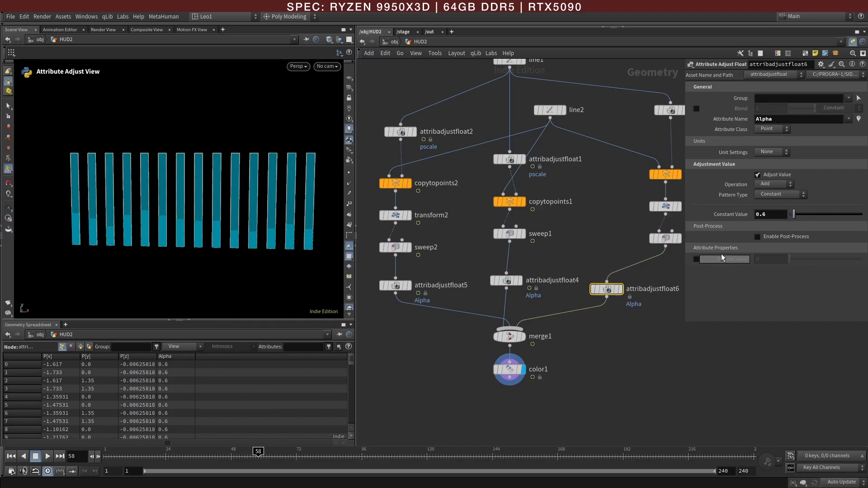
{"action": "double_click", "coordinate": [765, 213]}
{"action": "key", "text": "Return"}
{"action": "left_click", "coordinate": [613, 362]}
{"action": "left_click_drag", "start_coordinate": [254, 237], "coordinate": [221, 220], "text": "alt"}
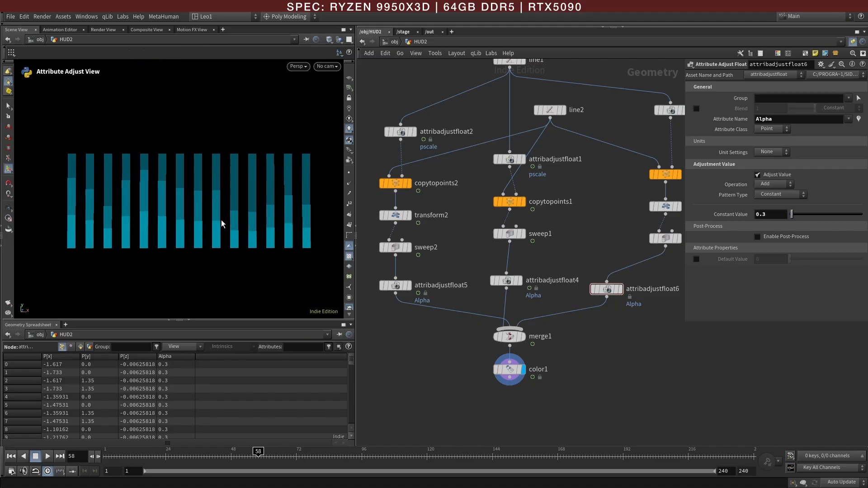
{"action": "key", "text": "Escape"}
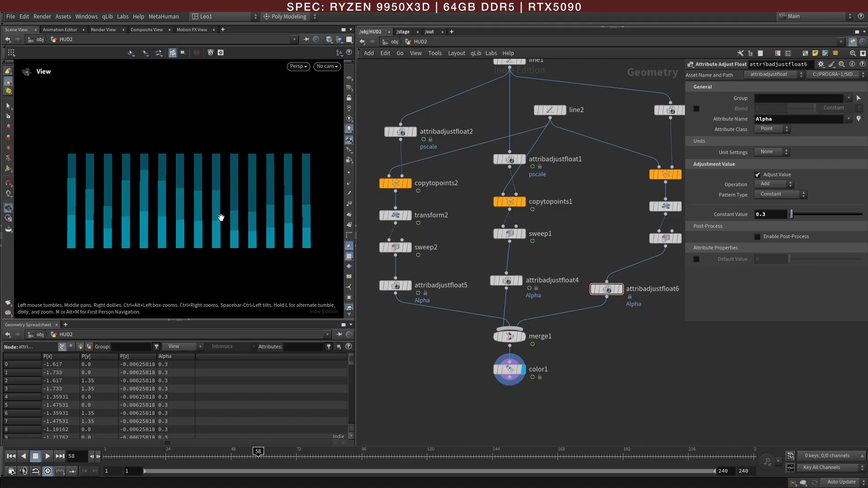
Compare the layered bars with the reference image and scrub the animation to frame 88.
{"action": "key", "text": "alt+Tab"}
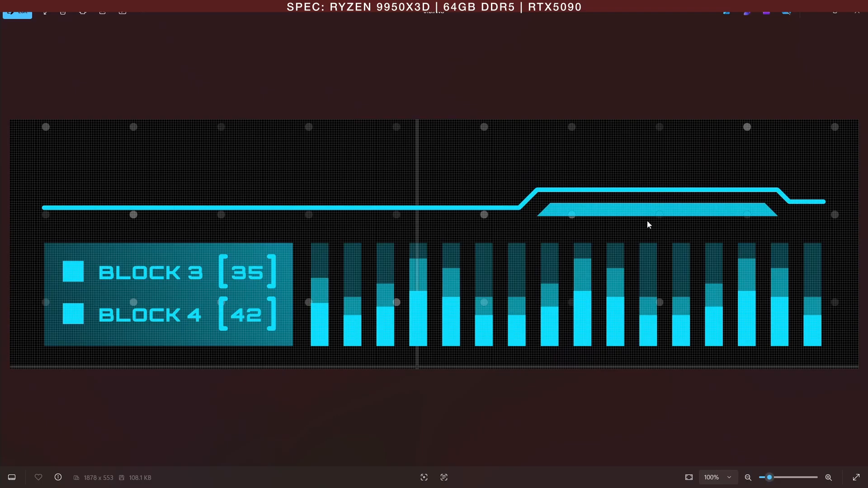
{"action": "left_click", "coordinate": [819, 12]}
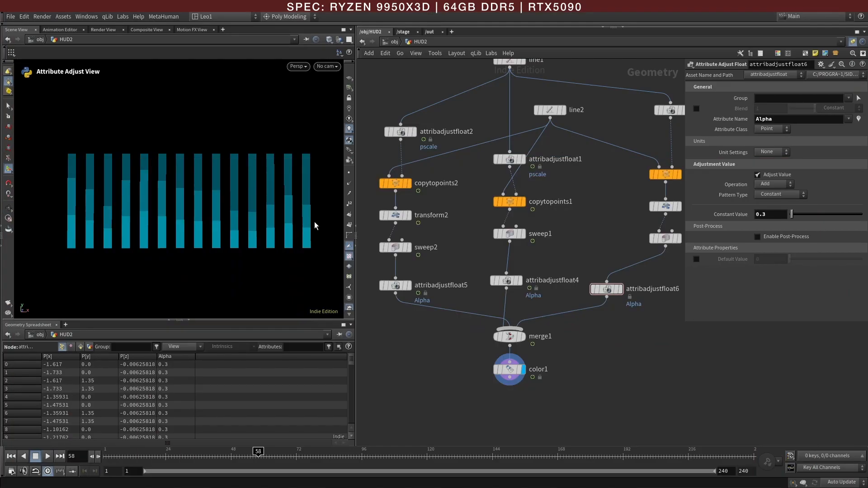
{"action": "left_click_drag", "start_coordinate": [153, 452], "coordinate": [340, 455]}
Set sweep2's ribbon width to 0.158.
{"action": "middle_click_drag", "start_coordinate": [581, 221], "coordinate": [564, 273]}
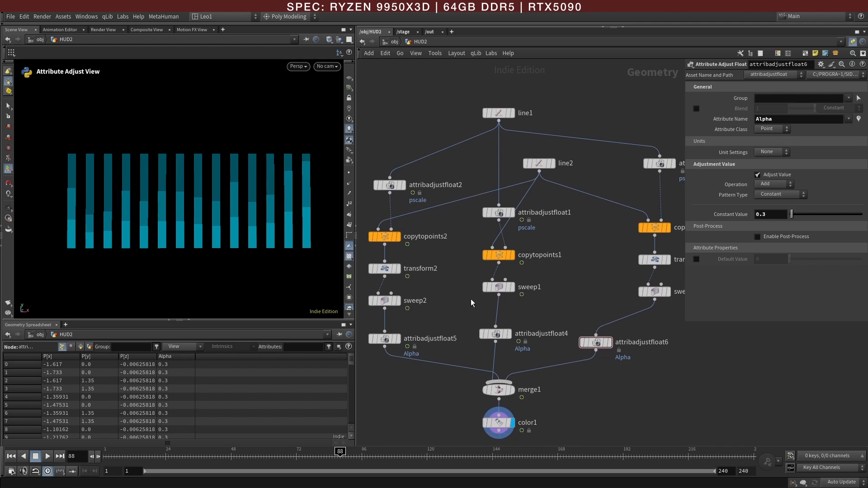
{"action": "middle_click_drag", "start_coordinate": [470, 300], "coordinate": [489, 283]}
{"action": "left_click", "coordinate": [411, 286]}
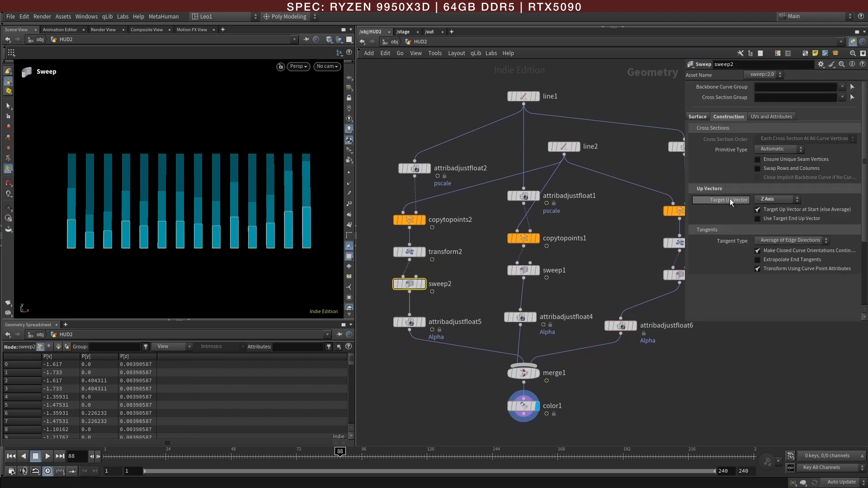
{"action": "left_click", "coordinate": [701, 119]}
{"action": "left_click_drag", "start_coordinate": [793, 159], "coordinate": [800, 162]}
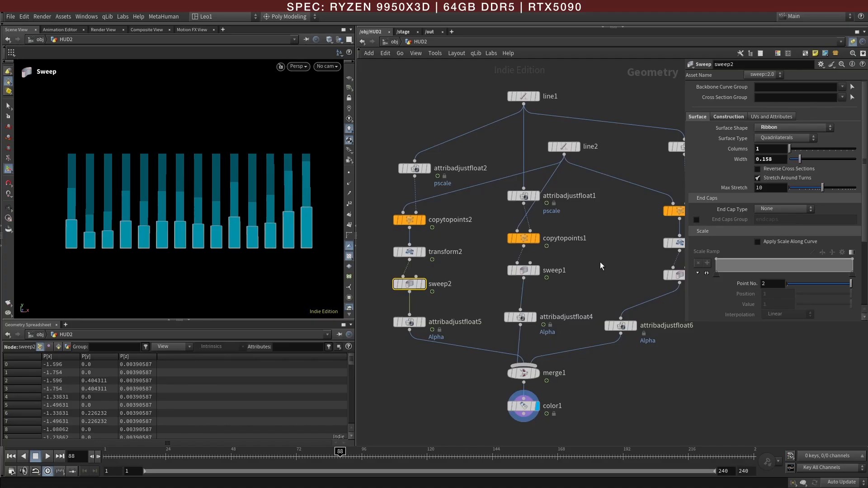
Copy sweep2's Width parameter and paste it as a relative reference into sweep1's Width.
{"action": "middle_click_drag", "start_coordinate": [598, 262], "coordinate": [588, 250]}
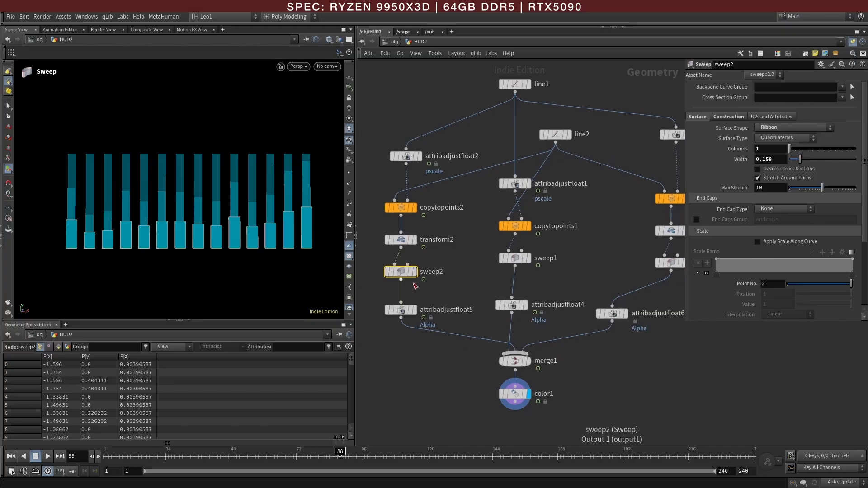
{"action": "right_click", "coordinate": [769, 159]}
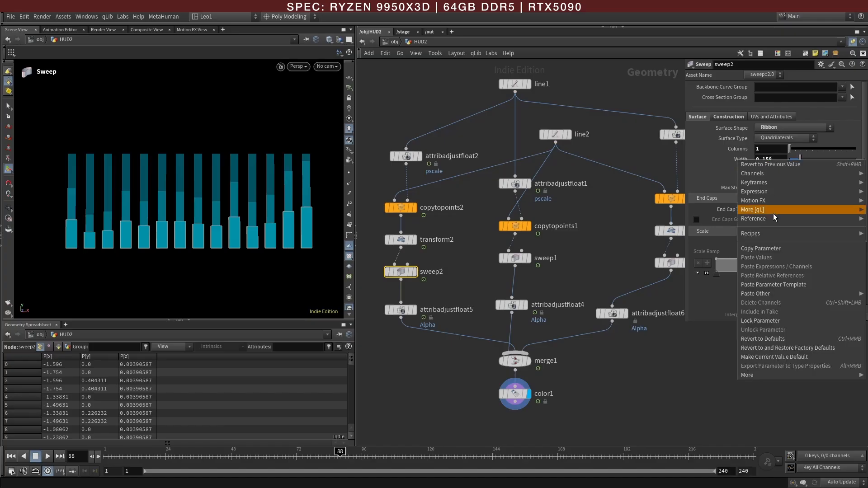
{"action": "left_click", "coordinate": [765, 247]}
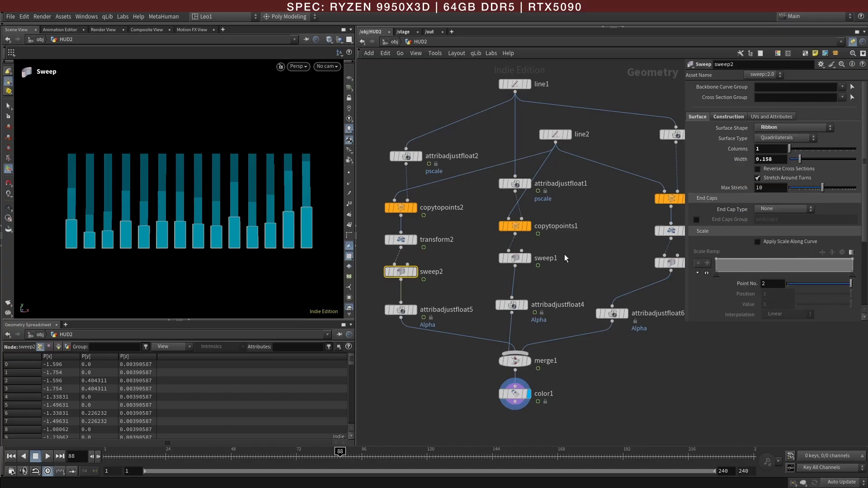
{"action": "left_click", "coordinate": [516, 257]}
{"action": "left_click", "coordinate": [697, 117]}
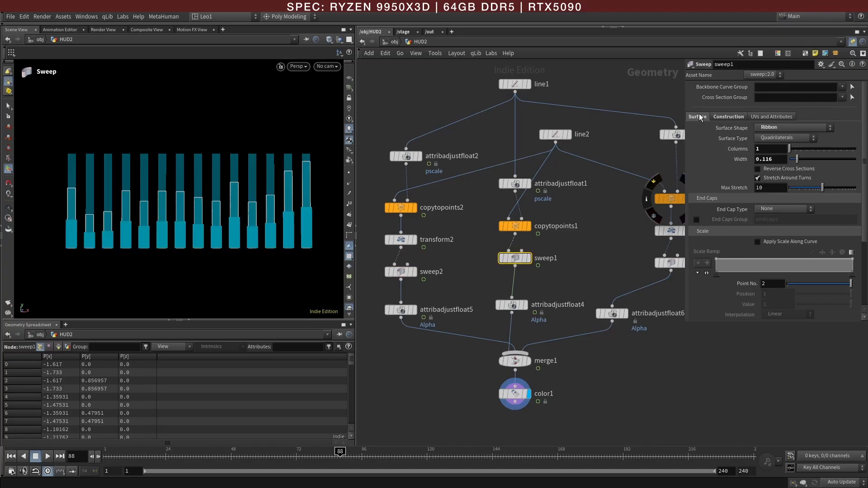
{"action": "right_click", "coordinate": [765, 159]}
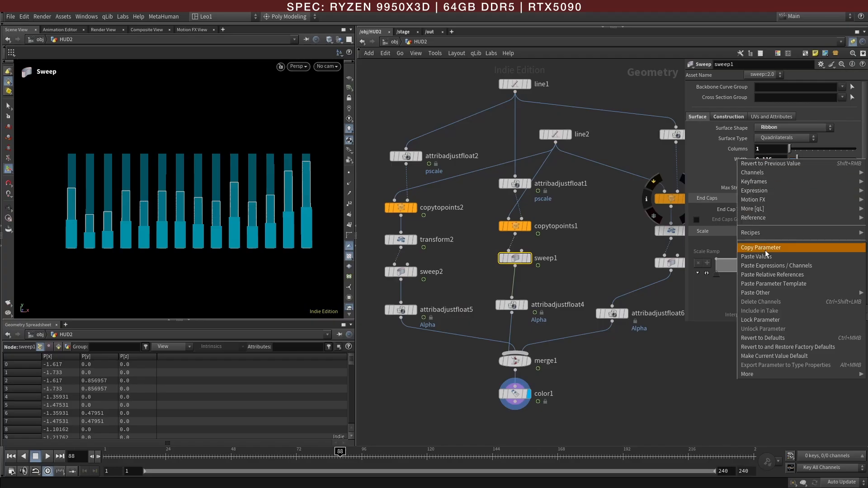
{"action": "left_click", "coordinate": [766, 275]}
Link sweep3's Width to sweep2's Width by pasting the copied parameter as a relative reference.
{"action": "middle_click_drag", "start_coordinate": [631, 262], "coordinate": [584, 266]}
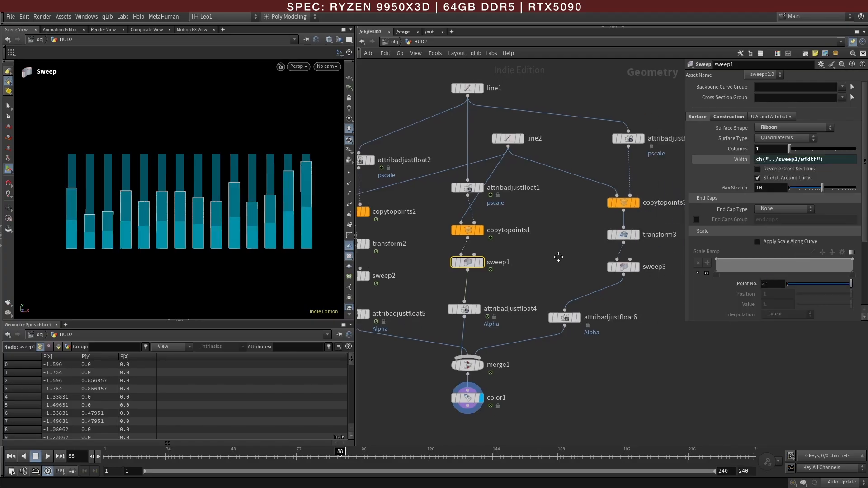
{"action": "left_click", "coordinate": [622, 267]}
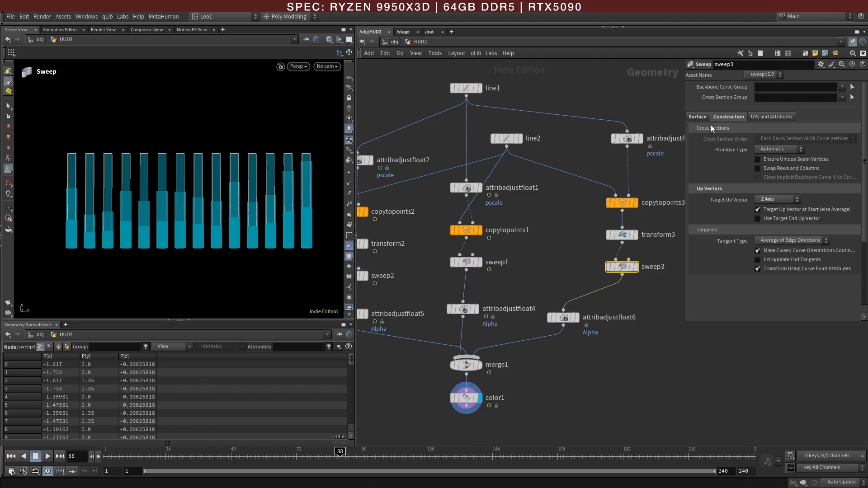
{"action": "left_click", "coordinate": [699, 117]}
{"action": "right_click", "coordinate": [763, 159]}
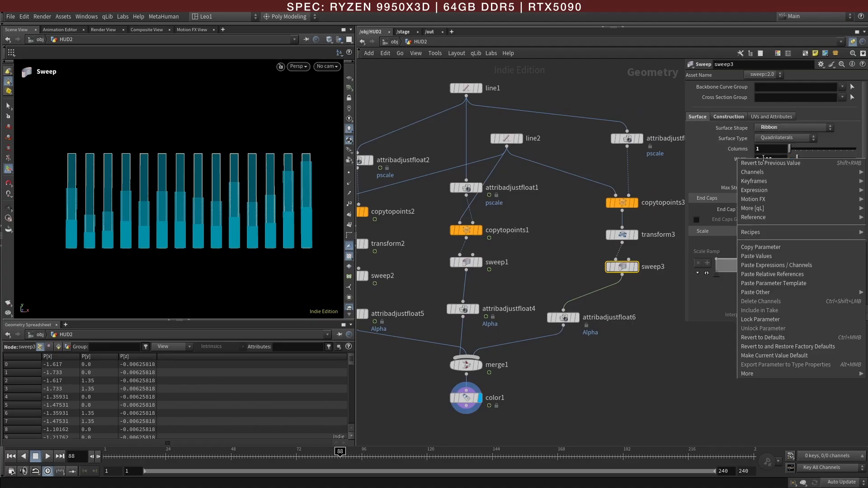
{"action": "left_click", "coordinate": [769, 274]}
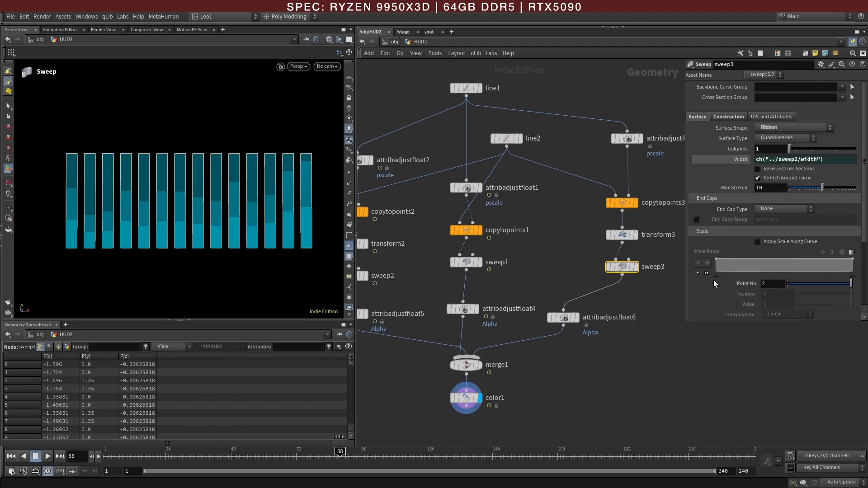
Widen all linked bars by setting sweep2's ribbon width to 0.192.
{"action": "middle_click_drag", "start_coordinate": [525, 254], "coordinate": [600, 258]}
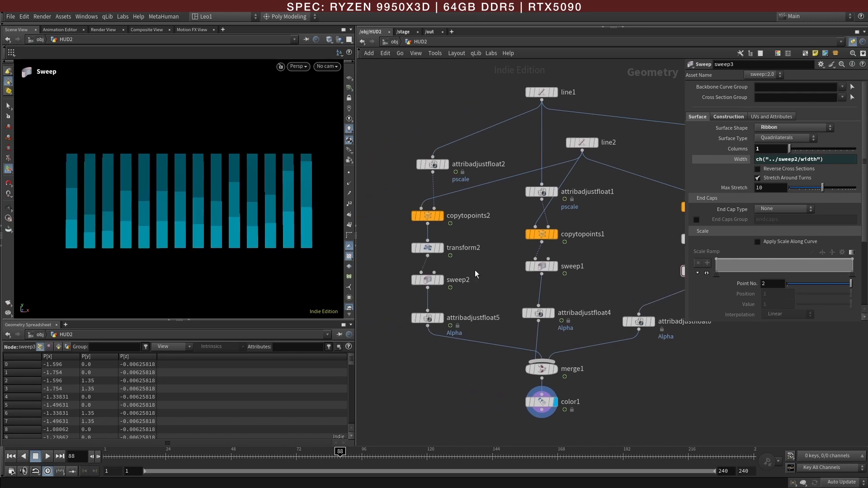
{"action": "left_click", "coordinate": [427, 280]}
{"action": "left_click_drag", "start_coordinate": [801, 159], "coordinate": [801, 159]}
{"action": "left_click", "coordinate": [432, 120]}
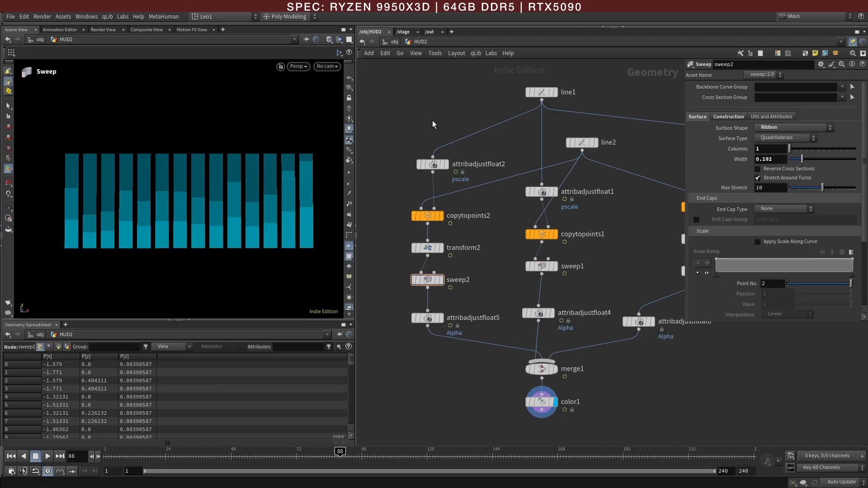
Set line1 to 19 points and a length of 4.38.
{"action": "left_click", "coordinate": [542, 92]}
{"action": "left_click_drag", "start_coordinate": [810, 129], "coordinate": [817, 130]}
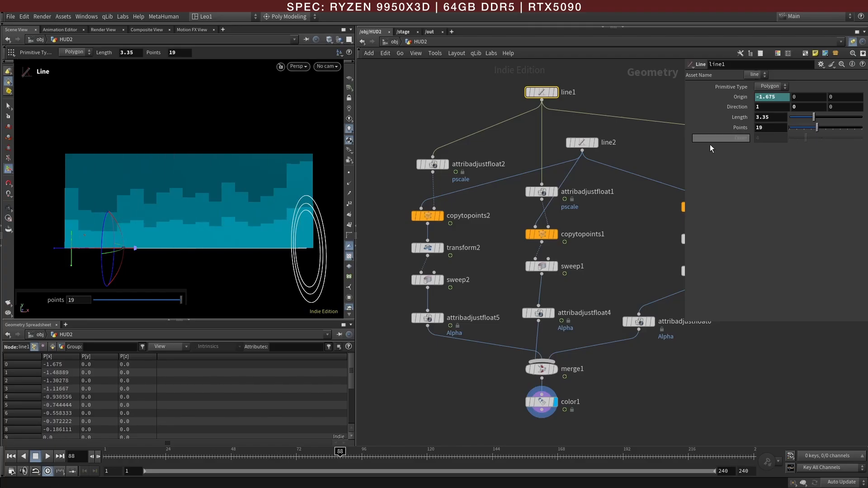
{"action": "key", "text": "Escape"}
{"action": "left_click_drag", "start_coordinate": [253, 159], "coordinate": [212, 159]}
{"action": "left_click_drag", "start_coordinate": [813, 117], "coordinate": [820, 120]}
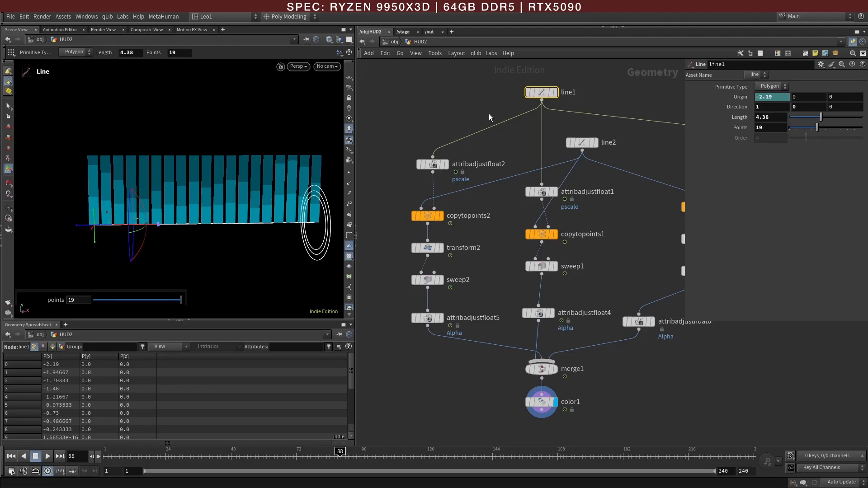
Scrub the bar animation to frame 94, then examine the bars and surrounding elements of the reference image up close.
{"action": "key", "text": "Escape"}
{"action": "left_click_drag", "start_coordinate": [233, 180], "coordinate": [193, 325]}
{"action": "left_click_drag", "start_coordinate": [169, 463], "coordinate": [357, 466]}
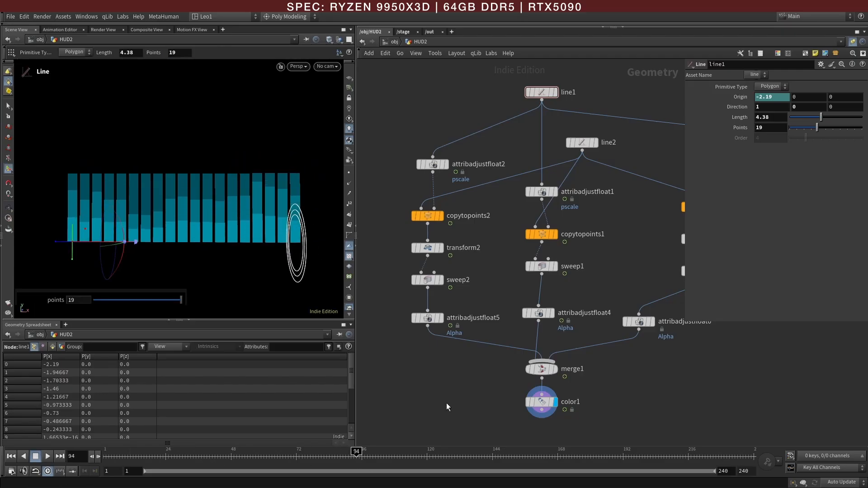
{"action": "key", "text": "alt+Tab"}
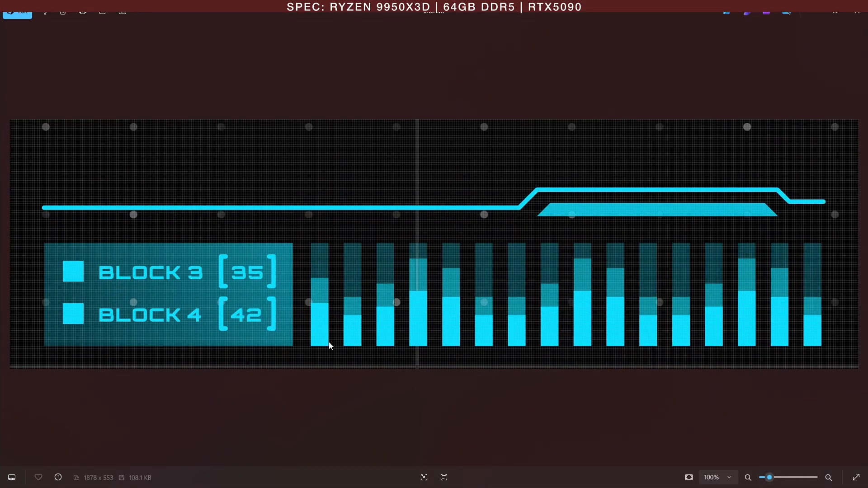
{"action": "scroll", "coordinate": [329, 343], "scroll_direction": "up", "scroll_amount": 5}
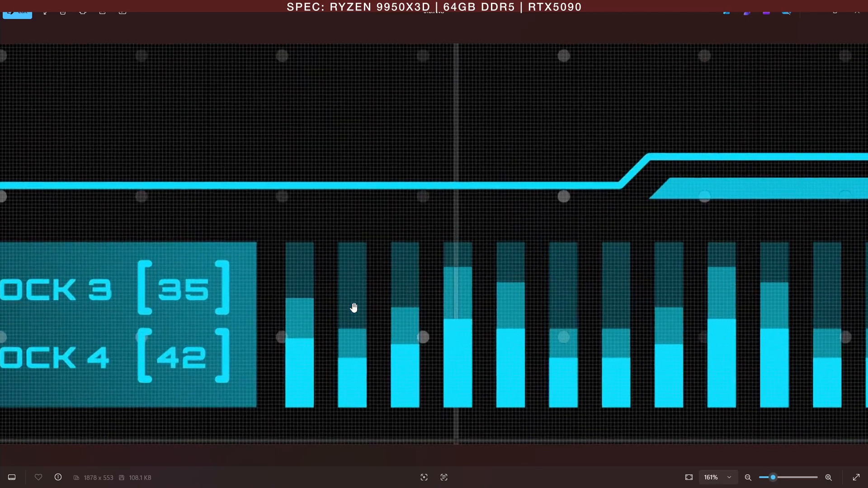
{"action": "scroll", "coordinate": [349, 280], "scroll_direction": "down", "scroll_amount": 5}
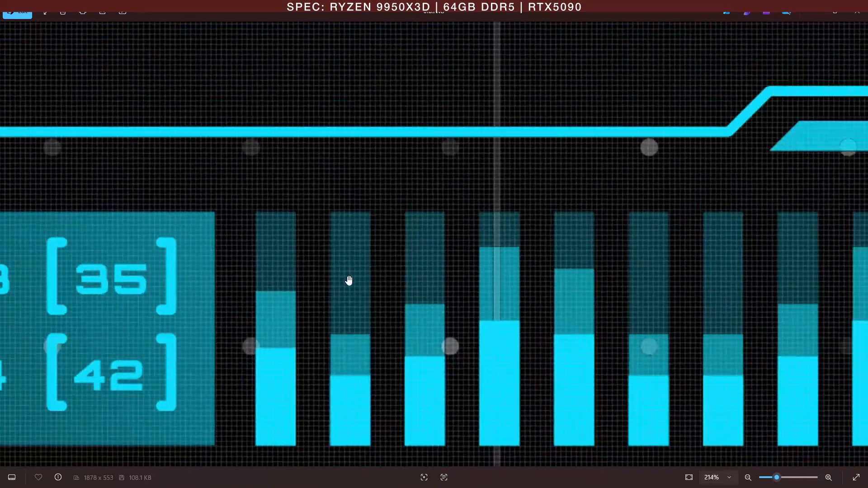
{"action": "scroll", "coordinate": [348, 280], "scroll_direction": "down", "scroll_amount": 2}
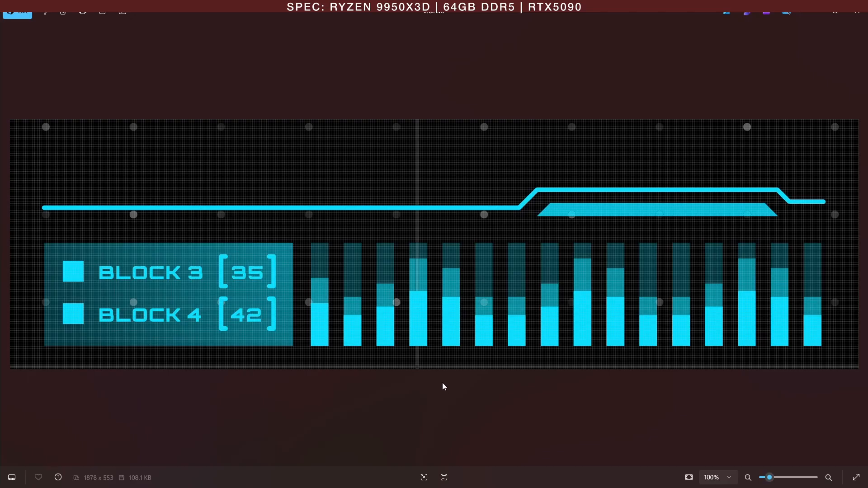
{"action": "scroll", "coordinate": [410, 296], "scroll_direction": "up", "scroll_amount": 3}
{"action": "scroll", "coordinate": [411, 296], "scroll_direction": "down", "scroll_amount": 3}
{"action": "left_click", "coordinate": [816, 14]}
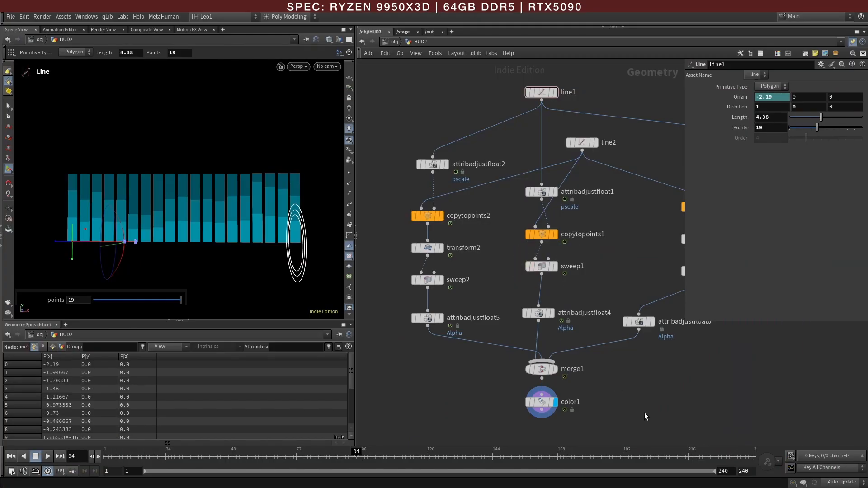
Review the reference image again and move color1 lower to leave space beneath merge1.
{"action": "left_click_drag", "start_coordinate": [600, 388], "coordinate": [501, 337]}
{"action": "middle_click_drag", "start_coordinate": [474, 349], "coordinate": [491, 349]}
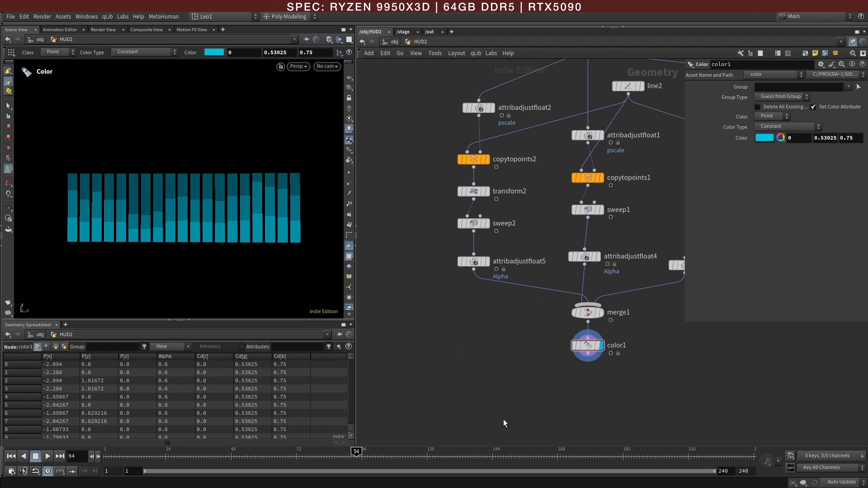
{"action": "key", "text": "alt+Tab"}
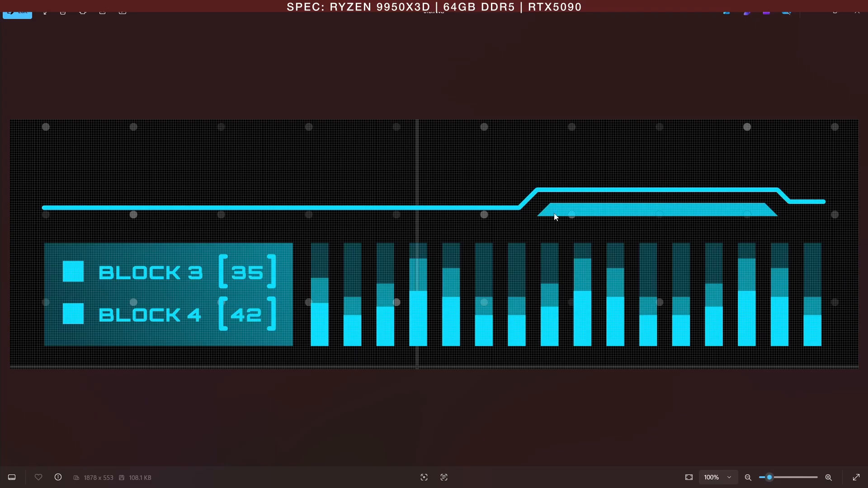
{"action": "left_click", "coordinate": [812, 17]}
{"action": "scroll", "coordinate": [587, 357], "scroll_direction": "down", "scroll_amount": 2}
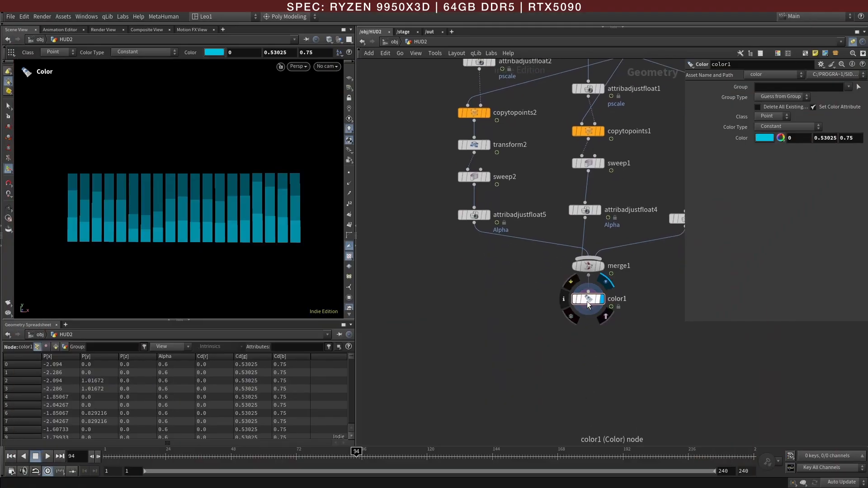
{"action": "left_click_drag", "start_coordinate": [587, 302], "coordinate": [587, 347]}
Check the reference image, add a Bound node beneath merge1, and wire merge1's output into it.
{"action": "key", "text": "Tab"}
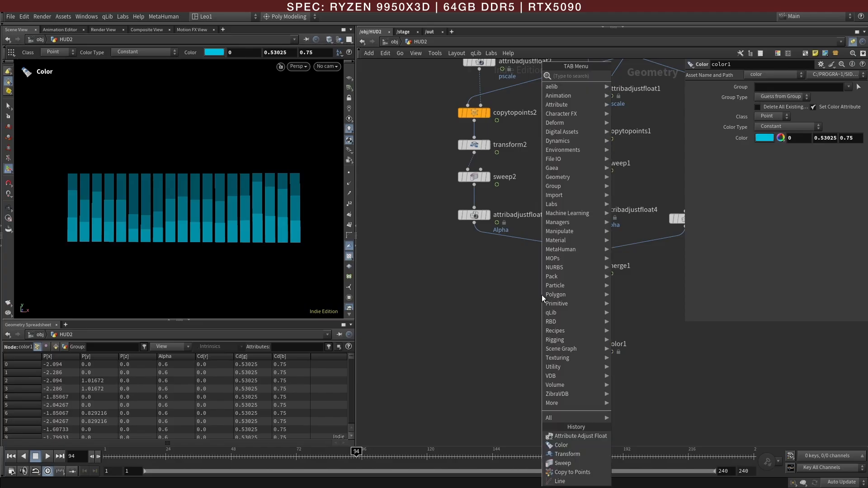
{"action": "left_click", "coordinate": [494, 304]}
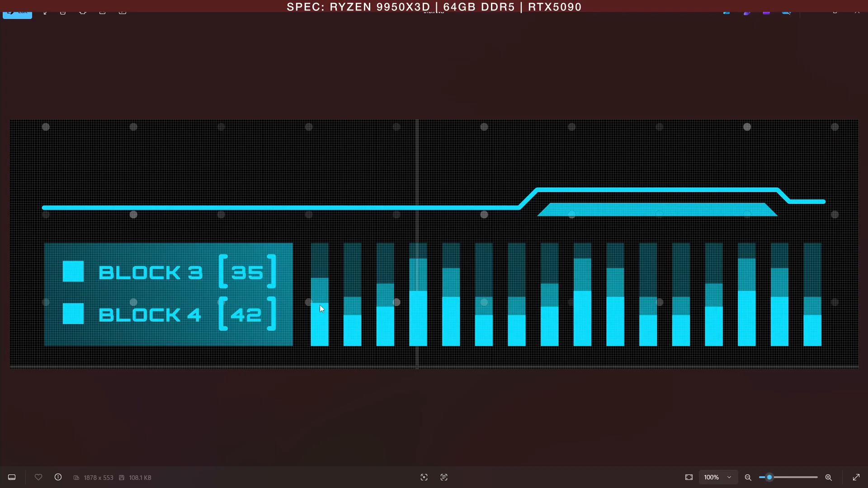
{"action": "key", "text": "alt+Tab"}
{"action": "key", "text": "Tab"}
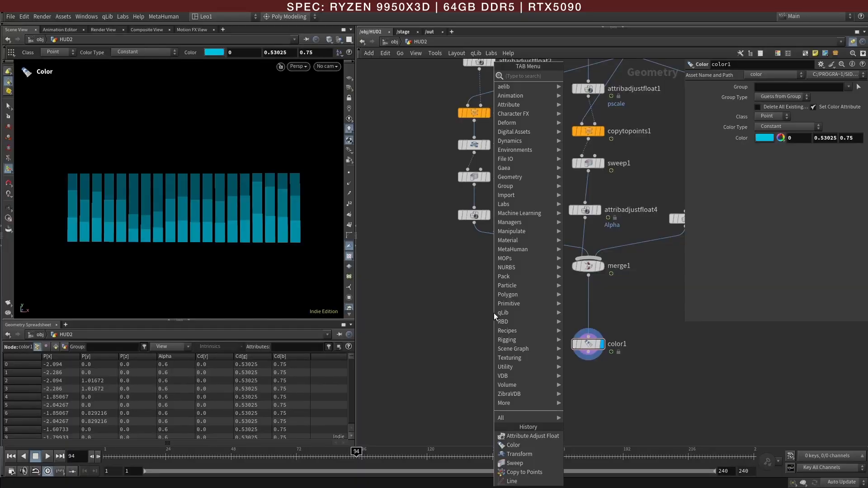
{"action": "type", "text": "bou"}
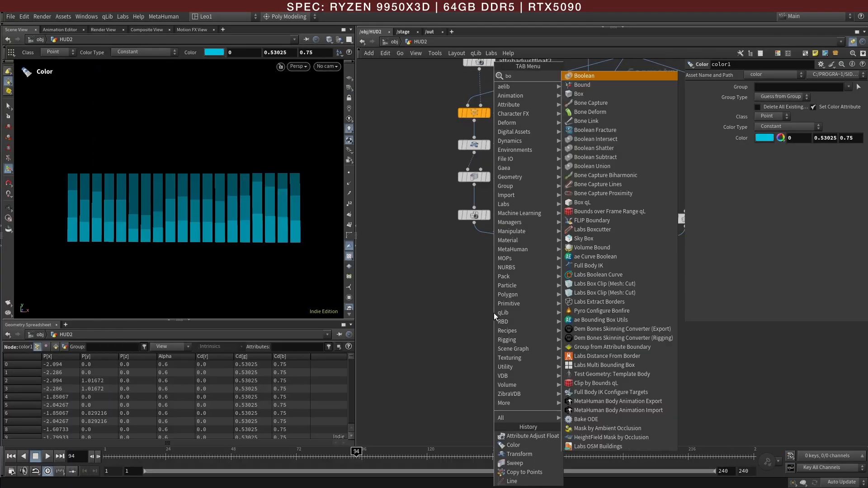
{"action": "left_click", "coordinate": [600, 77]}
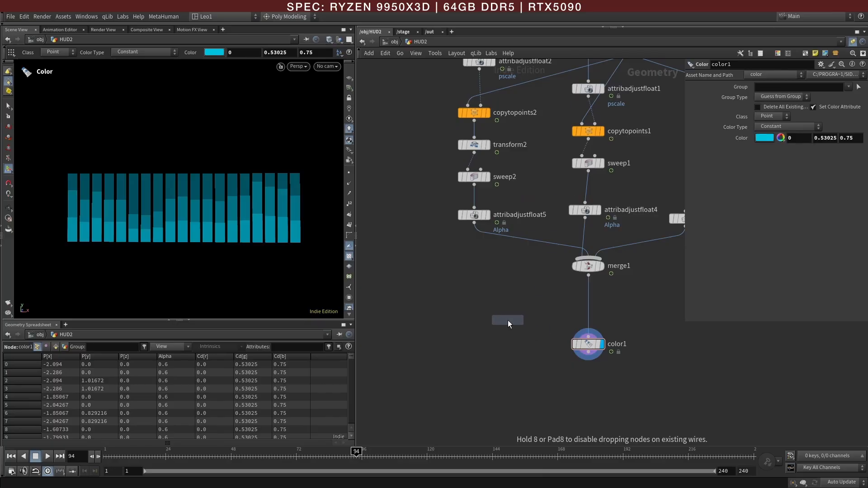
{"action": "left_click", "coordinate": [507, 320]}
{"action": "left_click", "coordinate": [587, 275]}
{"action": "left_click", "coordinate": [507, 313]}
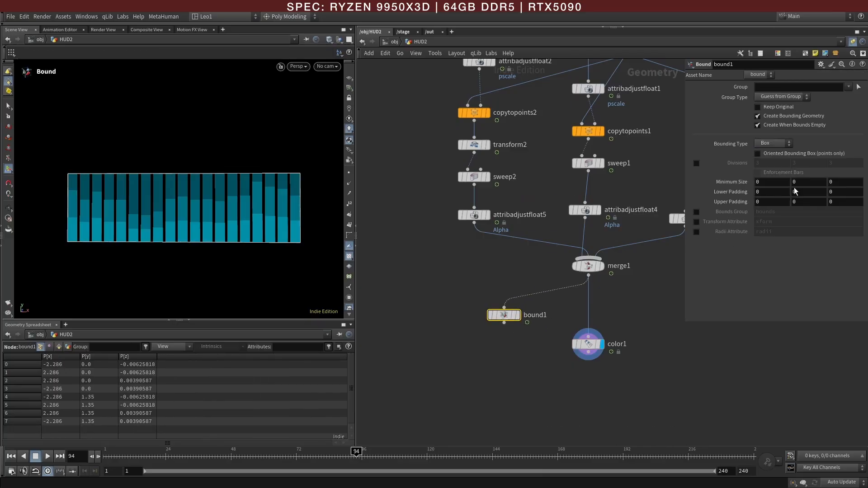
Set bound1's bounding type to Rectangle and its Y direction to 0.
{"action": "left_click", "coordinate": [772, 143]}
{"action": "left_click", "coordinate": [768, 168]}
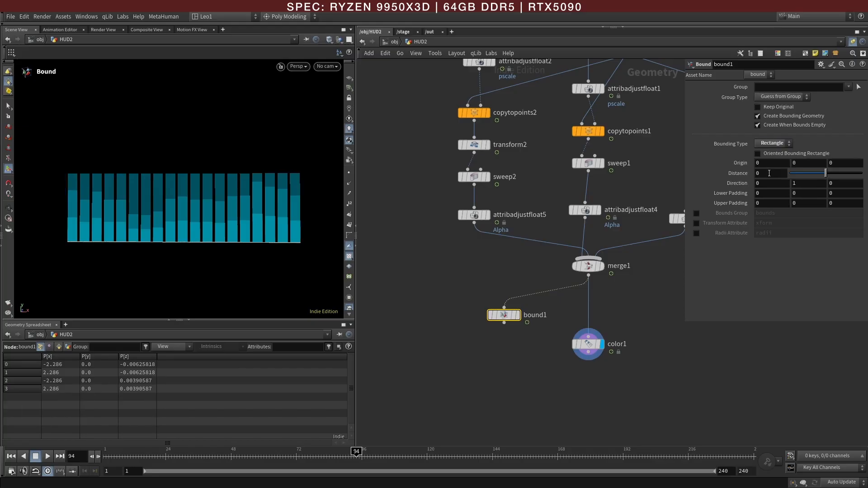
{"action": "left_click_drag", "start_coordinate": [796, 183], "coordinate": [790, 182]}
{"action": "type", "text": "0"}
{"action": "key", "text": "Return"}
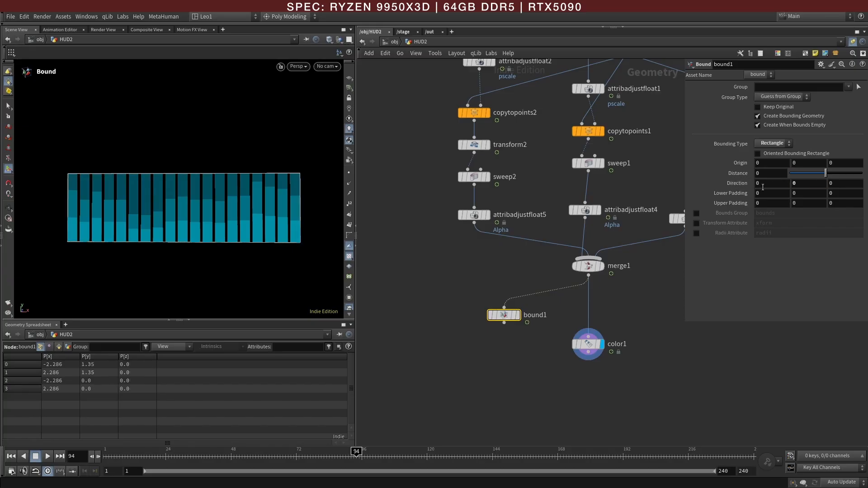
Set bound1's X lower padding to 0.21, nudge bound1 upward, and move color1 lower in the network.
{"action": "middle_click_drag", "start_coordinate": [764, 193], "coordinate": [848, 213]}
{"action": "left_click_drag", "start_coordinate": [503, 318], "coordinate": [503, 309]}
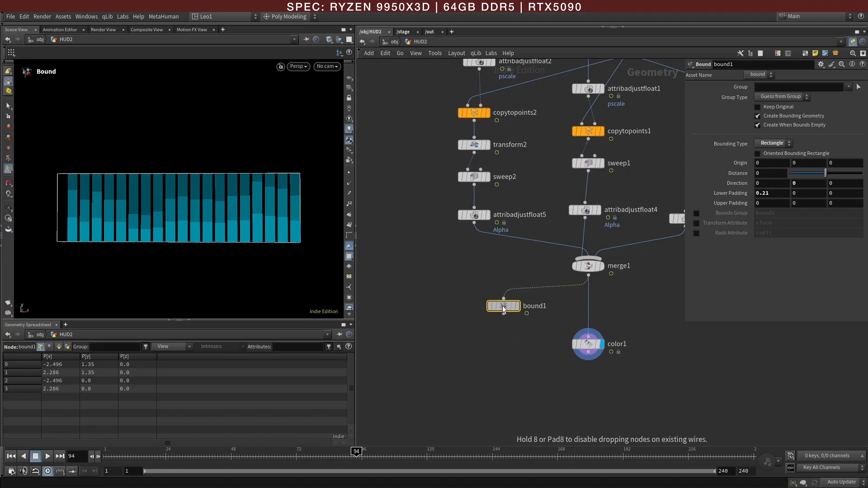
{"action": "left_click_drag", "start_coordinate": [589, 349], "coordinate": [589, 386]}
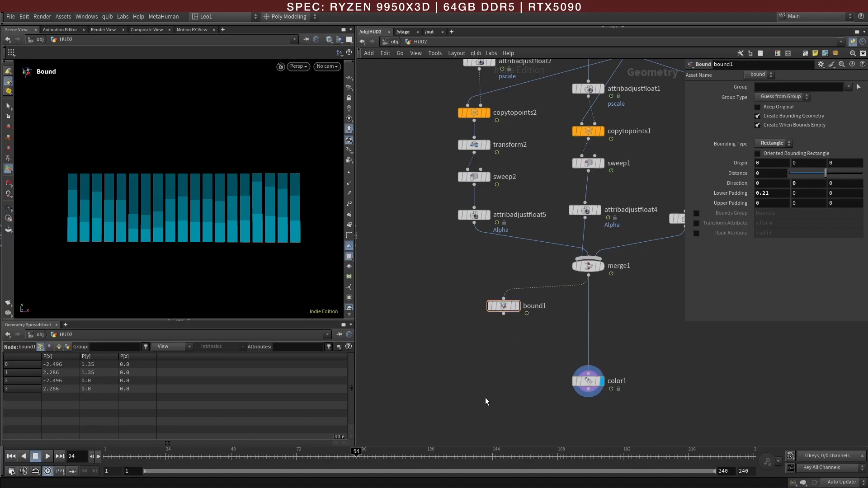
{"action": "middle_click_drag", "start_coordinate": [468, 363], "coordinate": [521, 359]}
{"action": "left_click_drag", "start_coordinate": [644, 380], "coordinate": [643, 400]}
{"action": "middle_click_drag", "start_coordinate": [484, 338], "coordinate": [524, 342]}
Review the reference image and add a Font node beside bound1.
{"action": "key", "text": "Tab"}
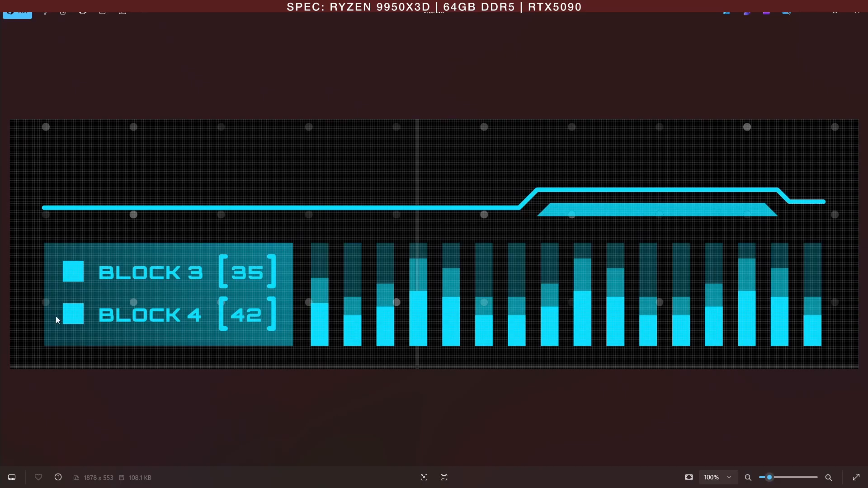
{"action": "left_click", "coordinate": [812, 11]}
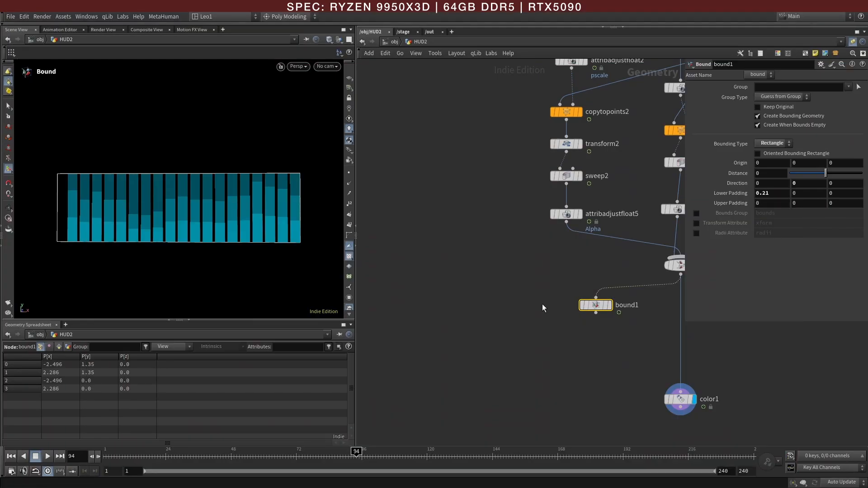
{"action": "middle_click_drag", "start_coordinate": [533, 319], "coordinate": [507, 277]}
{"action": "key", "text": "Tab"}
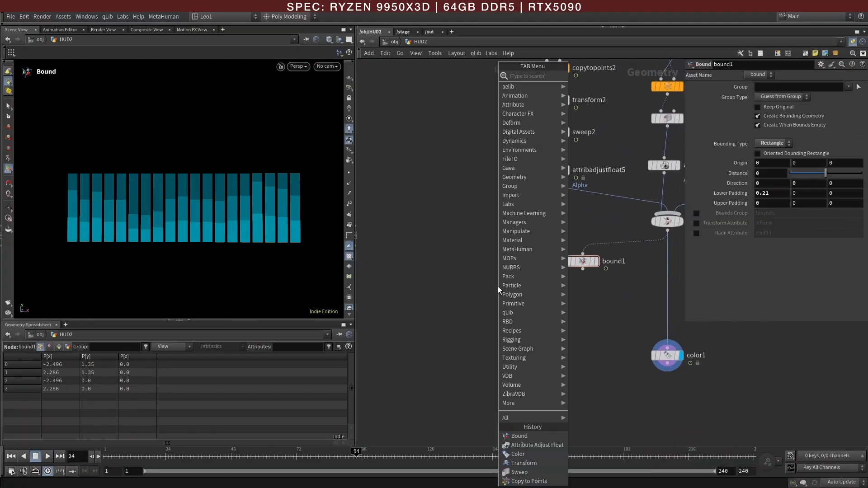
{"action": "key", "text": "Escape"}
{"action": "key", "text": "Tab"}
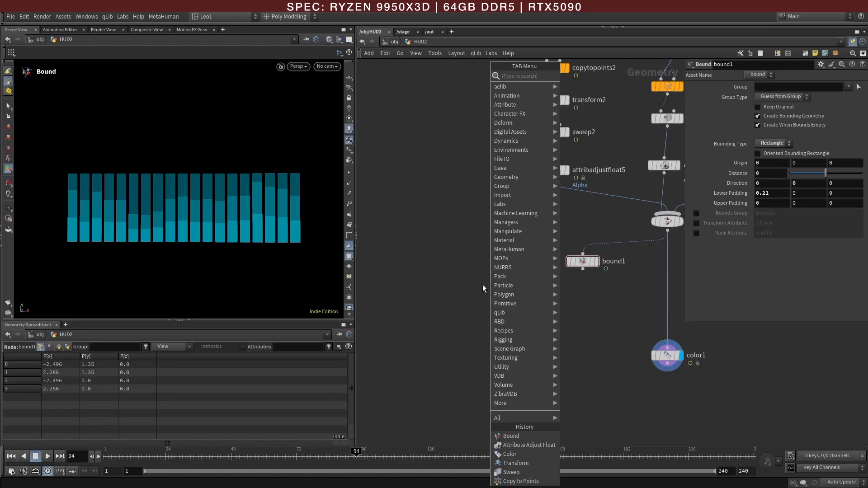
{"action": "key", "text": "Escape"}
{"action": "key", "text": "Tab"}
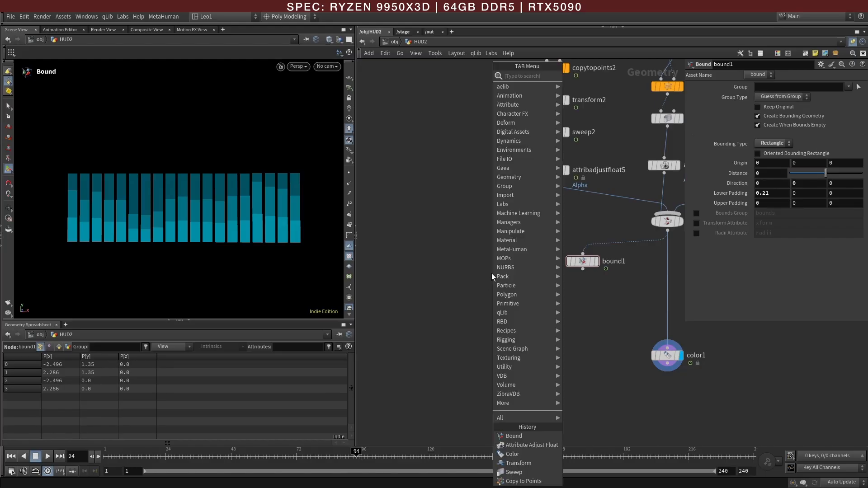
{"action": "type", "text": "font"}
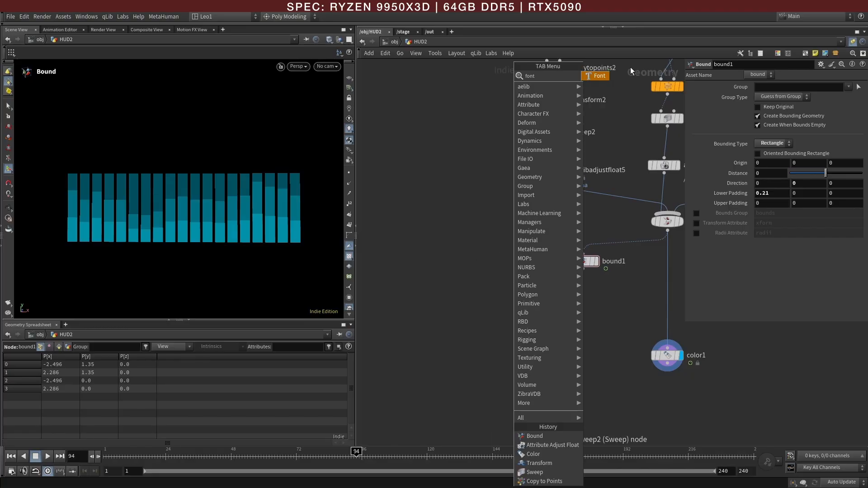
{"action": "left_click", "coordinate": [602, 76]}
{"action": "left_click", "coordinate": [507, 294]}
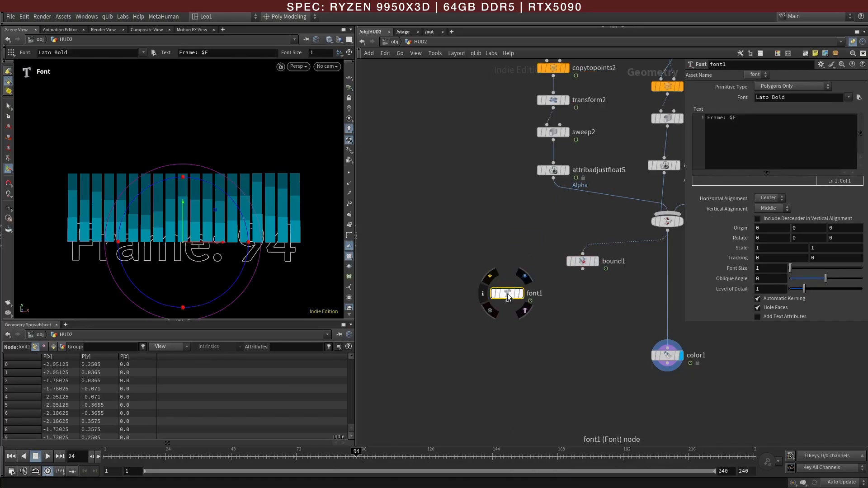
Switch the viewport to the front view and set font1's font size to 0.32.
{"action": "key", "text": "Escape"}
{"action": "left_click_drag", "start_coordinate": [226, 209], "coordinate": [213, 213]}
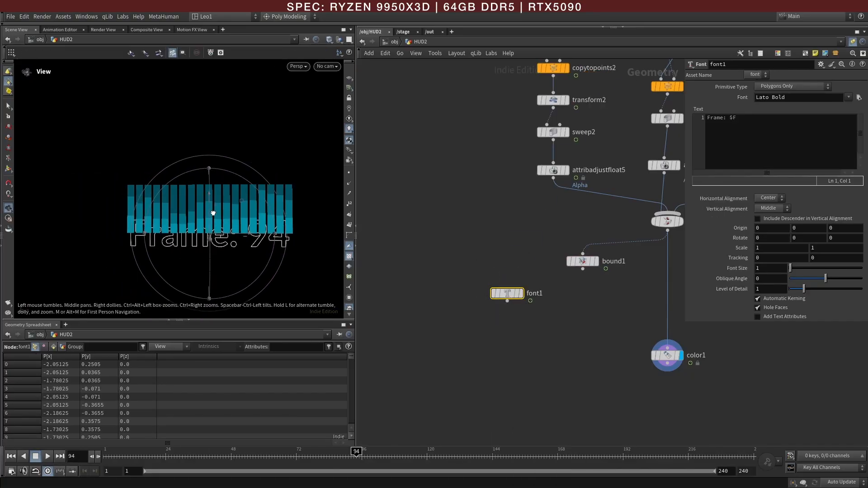
{"action": "key", "text": "space+3"}
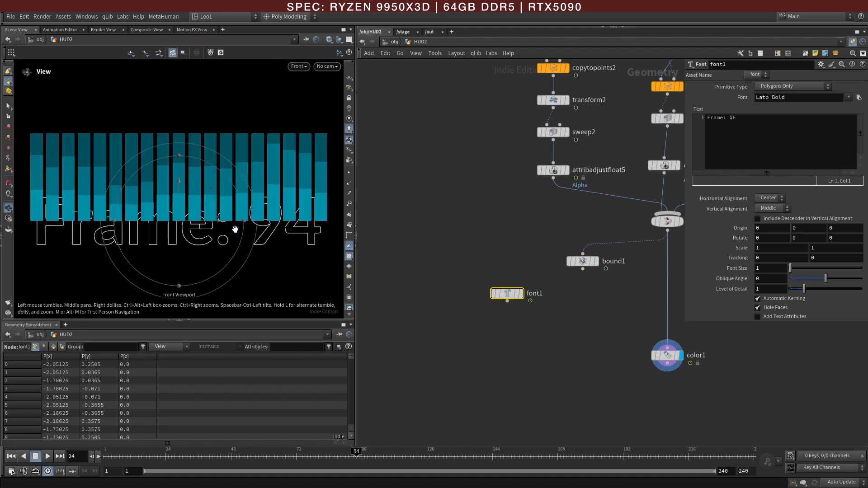
{"action": "key", "text": "Return"}
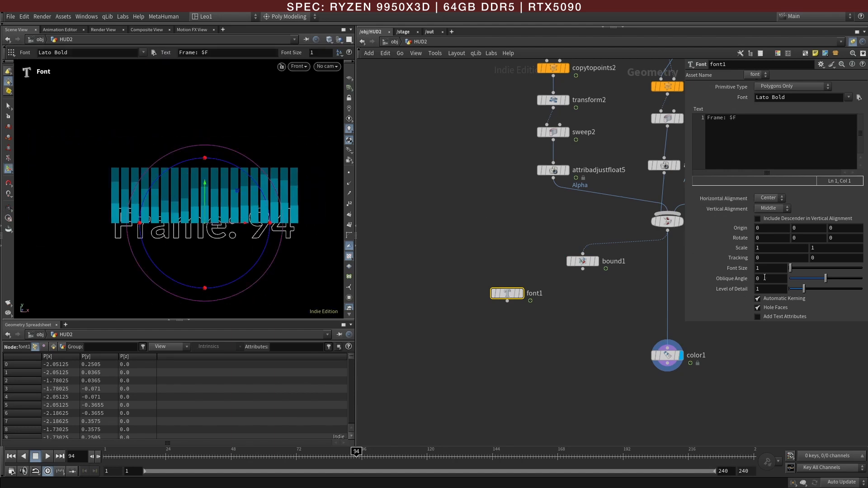
{"action": "middle_click_drag", "start_coordinate": [769, 285], "coordinate": [372, 251]}
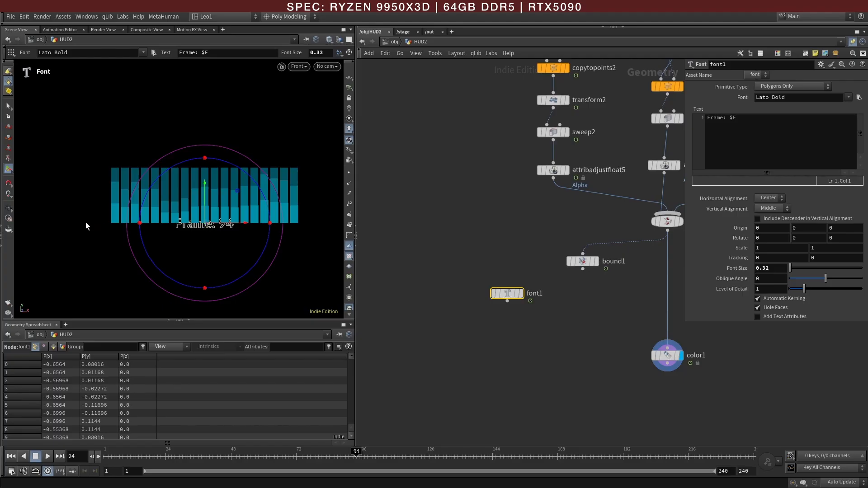
Widen the parameter area and replace font1's text with "BLOCK []".
{"action": "scroll", "coordinate": [568, 316], "scroll_direction": "up", "scroll_amount": 2}
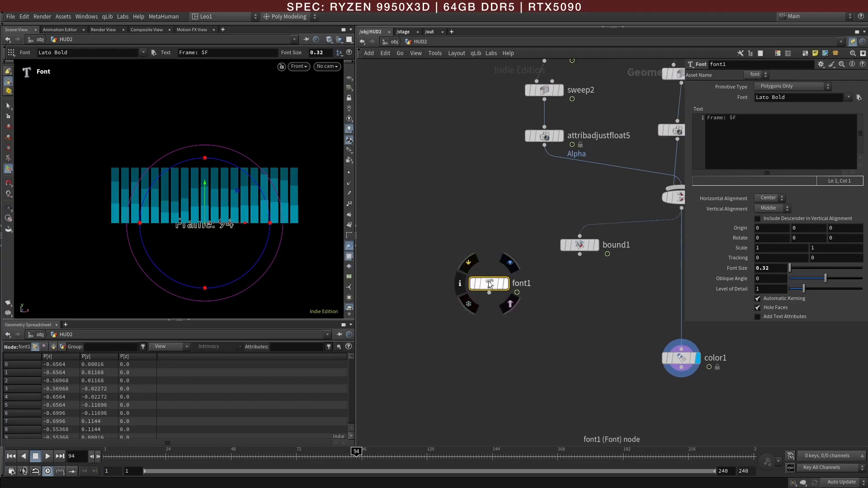
{"action": "left_click_drag", "start_coordinate": [684, 256], "coordinate": [618, 257]}
{"action": "left_click", "coordinate": [638, 138]}
{"action": "key", "text": "ctrl+a"}
{"action": "type", "text": "B"}
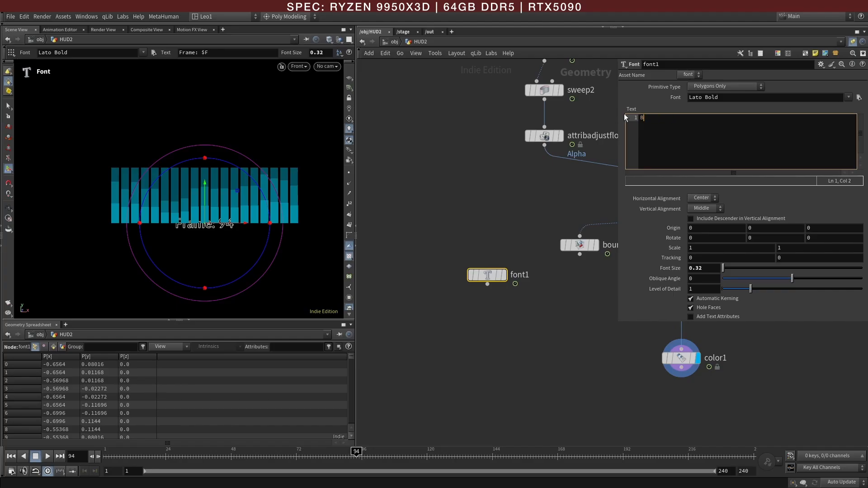
{"action": "type", "text": "LOCK ["}
{"action": "left_click", "coordinate": [544, 187]}
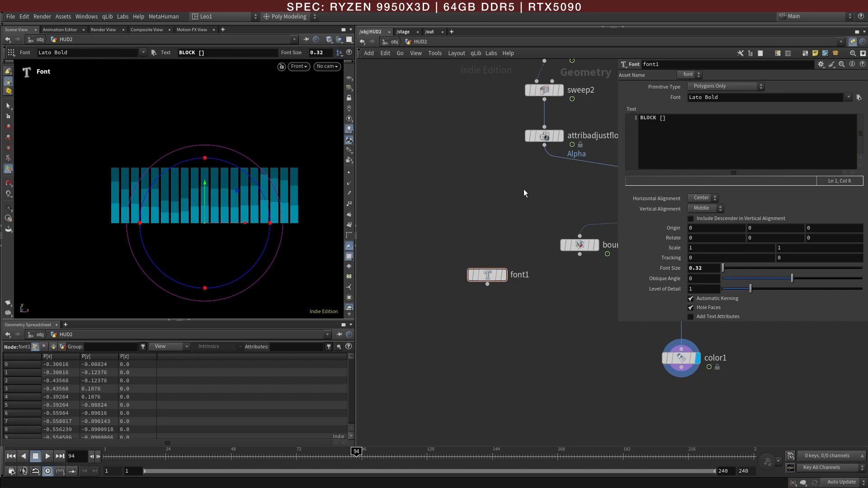
Wire font1's output into color1 in place of merge1 and move color1 beneath font1.
{"action": "left_click_drag", "start_coordinate": [487, 275], "coordinate": [482, 266]}
{"action": "left_click", "coordinate": [482, 276]}
{"action": "left_click", "coordinate": [679, 339]}
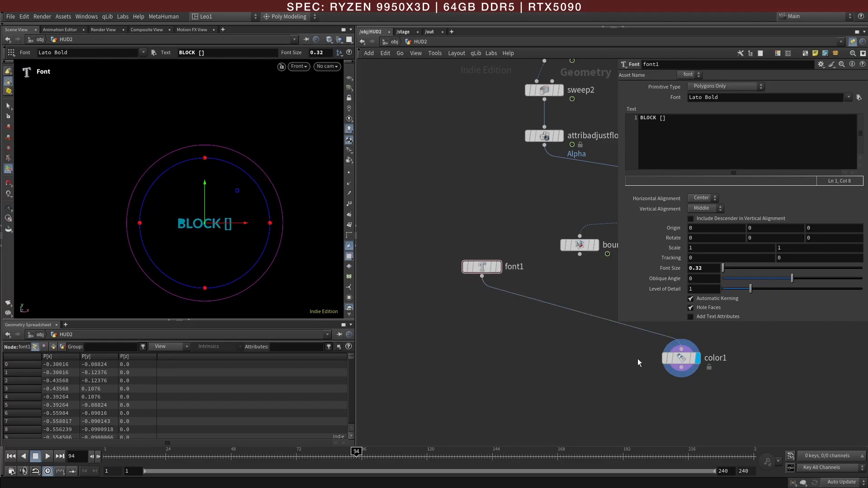
{"action": "middle_click_drag", "start_coordinate": [660, 251], "coordinate": [581, 258]}
{"action": "scroll", "coordinate": [578, 259], "scroll_direction": "down", "scroll_amount": 3}
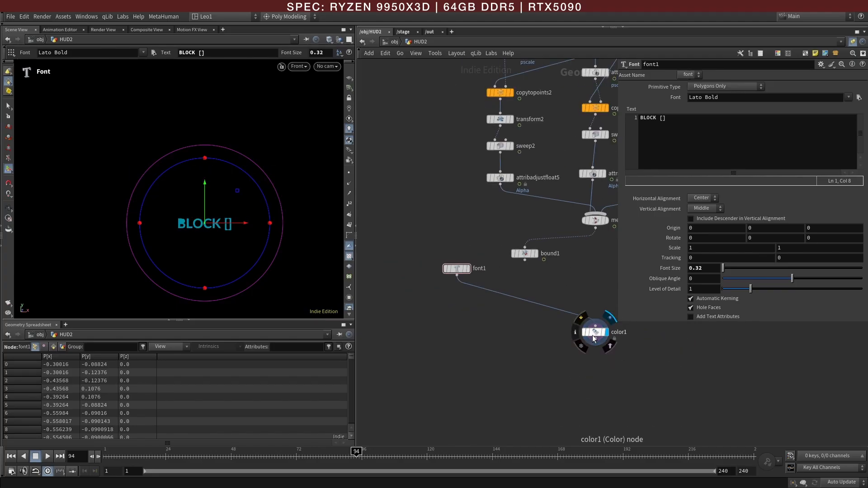
{"action": "left_click_drag", "start_coordinate": [595, 335], "coordinate": [486, 342]}
Add a Merge node, wire merge1 and color1 into it, and reorder the inputs so color1 comes first.
{"action": "key", "text": "Tab"}
{"action": "type", "text": "mer"}
{"action": "left_click", "coordinate": [675, 76]}
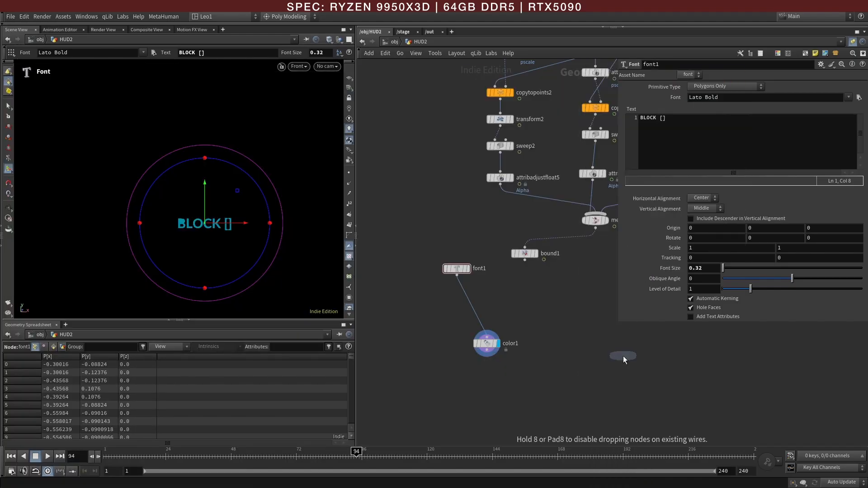
{"action": "left_click", "coordinate": [581, 399]}
{"action": "left_click", "coordinate": [595, 228]}
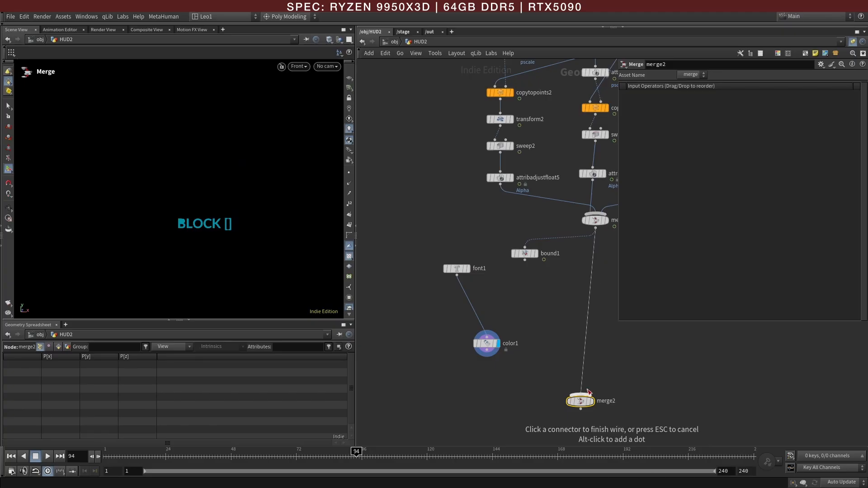
{"action": "left_click", "coordinate": [580, 394]}
{"action": "left_click", "coordinate": [487, 353]}
{"action": "left_click", "coordinate": [580, 395]}
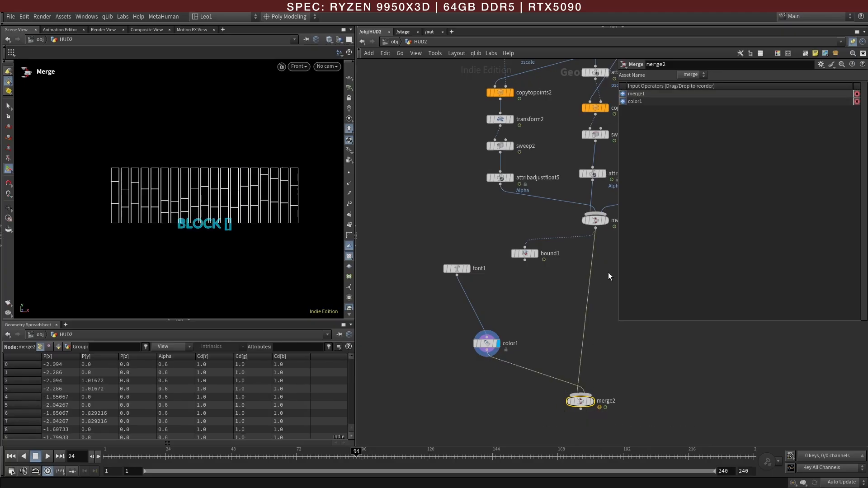
{"action": "left_click", "coordinate": [624, 104]}
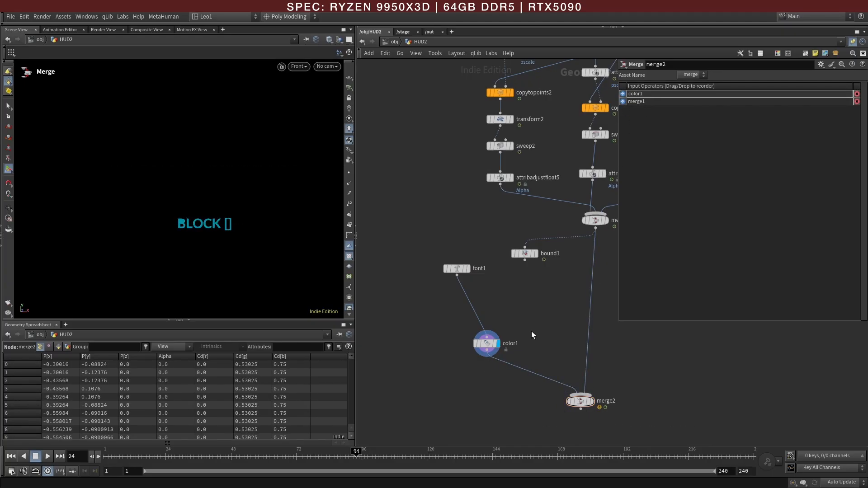
Pull color1 out of the font1 branch, place it below merge2, and wire merge2's output into it.
{"action": "left_click_drag", "start_coordinate": [487, 344], "coordinate": [585, 438]}
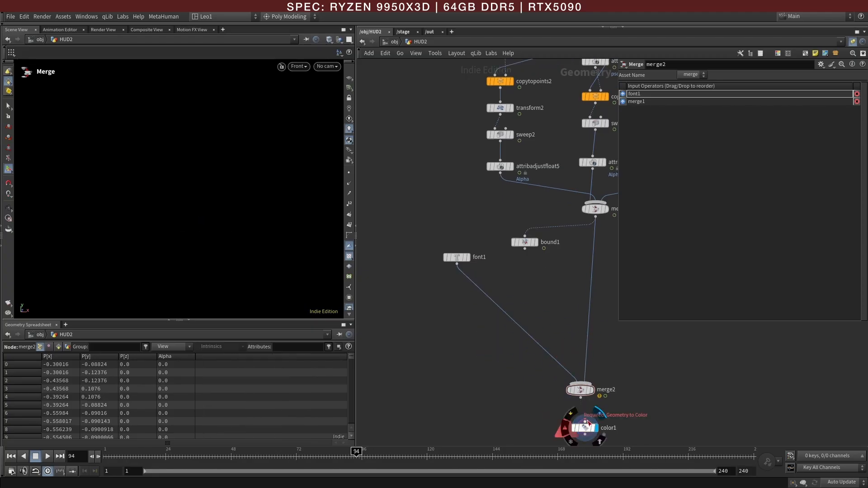
{"action": "left_click", "coordinate": [580, 398]}
{"action": "left_click", "coordinate": [583, 420]}
{"action": "middle_click_drag", "start_coordinate": [583, 421], "coordinate": [592, 383]}
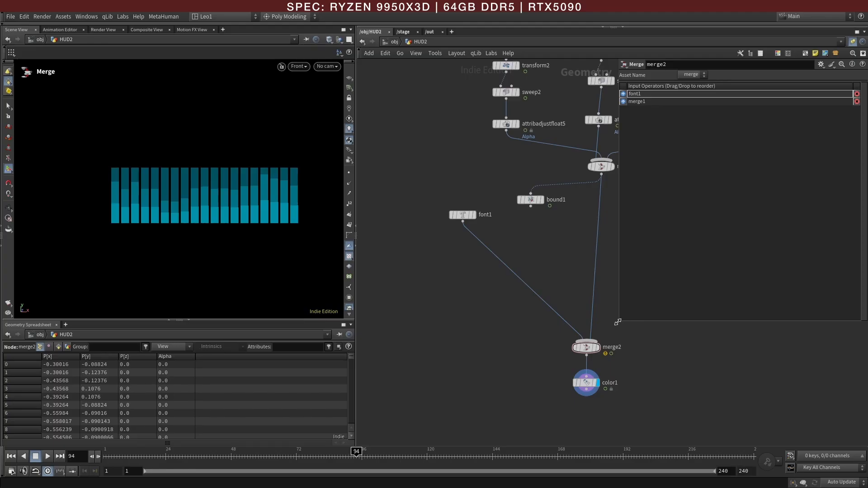
Add a Null node after bound1 and name it BOUNDS.
{"action": "left_click_drag", "start_coordinate": [619, 318], "coordinate": [675, 277]}
{"action": "left_click", "coordinate": [520, 212]}
{"action": "scroll", "coordinate": [537, 226], "scroll_direction": "up", "scroll_amount": 3}
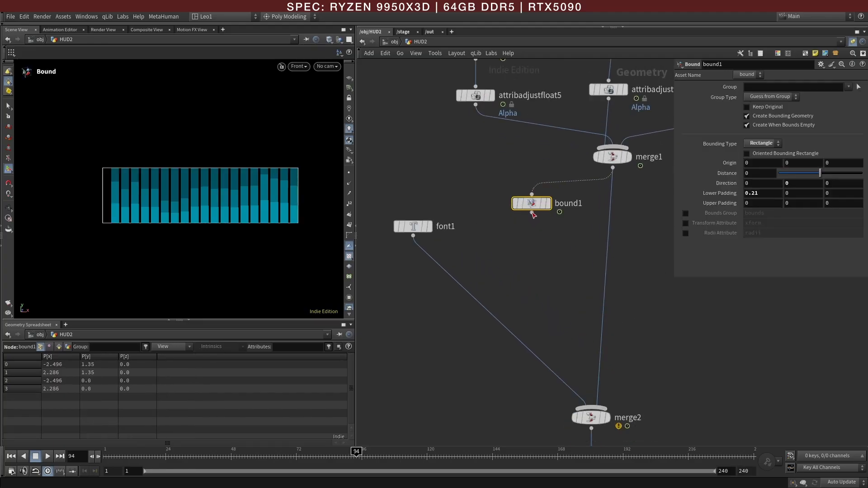
{"action": "key", "text": "Tab"}
{"action": "type", "text": "nu"}
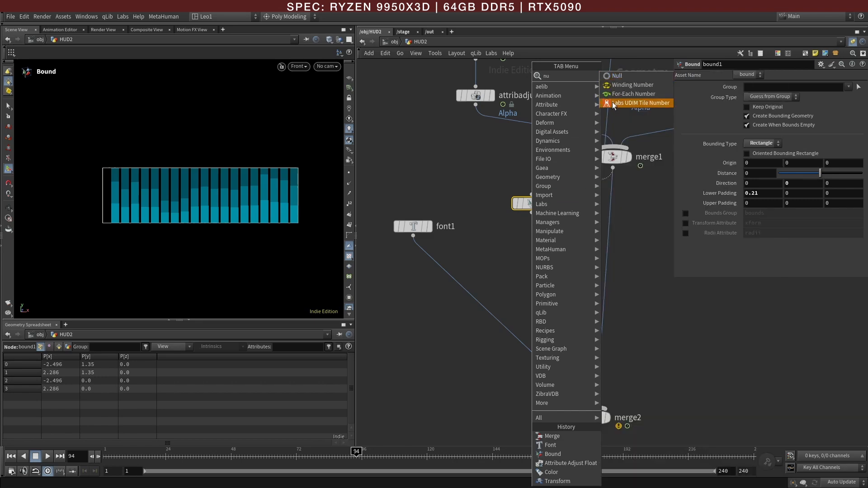
{"action": "left_click", "coordinate": [631, 75]}
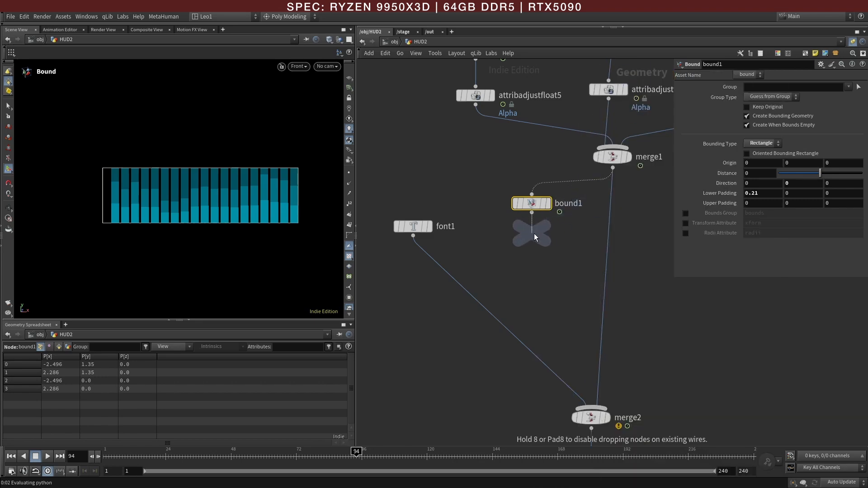
{"action": "left_click", "coordinate": [534, 245]}
{"action": "double_click", "coordinate": [561, 246]}
{"action": "type", "text": "BOUNDS"}
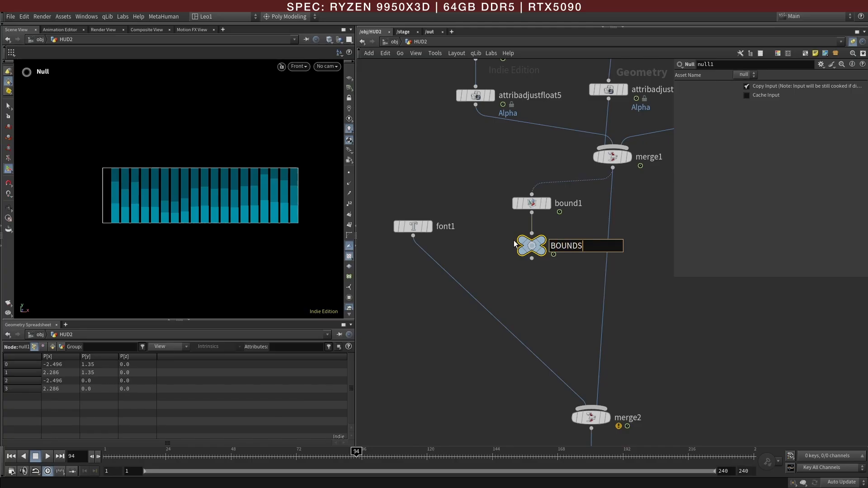
{"action": "key", "text": "Return"}
Insert a Null between attribadjustfloat5 and merge1 and name it PREM.
{"action": "middle_click_drag", "start_coordinate": [541, 145], "coordinate": [544, 291]}
{"action": "scroll", "coordinate": [542, 298], "scroll_direction": "down", "scroll_amount": 3}
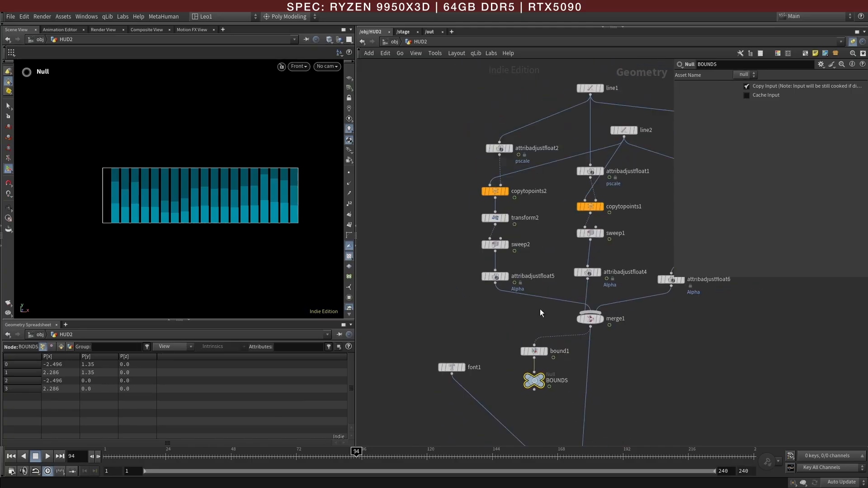
{"action": "scroll", "coordinate": [499, 306], "scroll_direction": "up", "scroll_amount": 2}
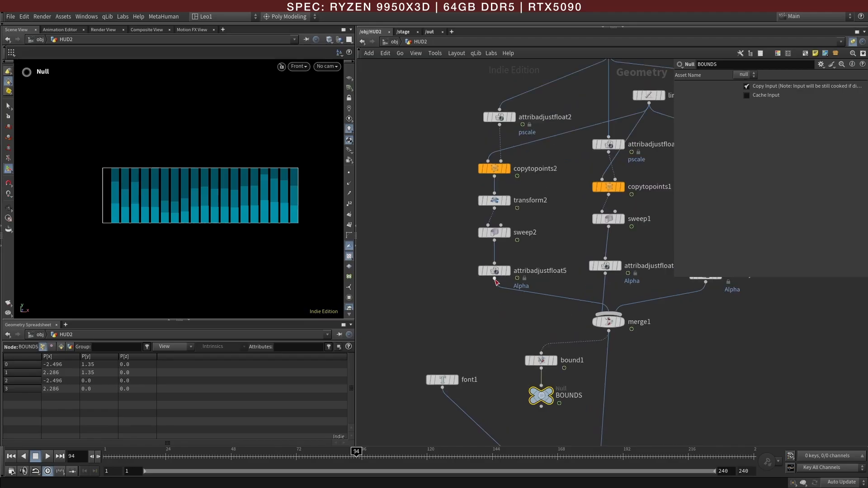
{"action": "left_click", "coordinate": [507, 271]}
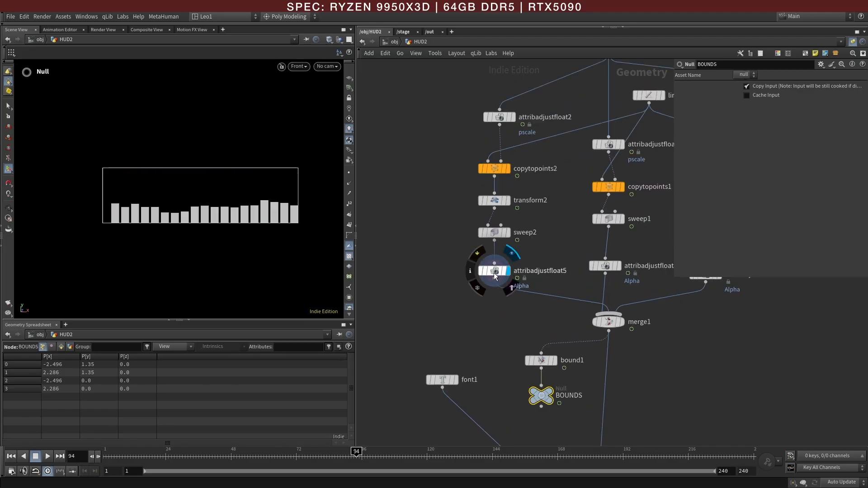
{"action": "left_click", "coordinate": [494, 272]}
{"action": "key", "text": "Tab"}
{"action": "type", "text": "nu"}
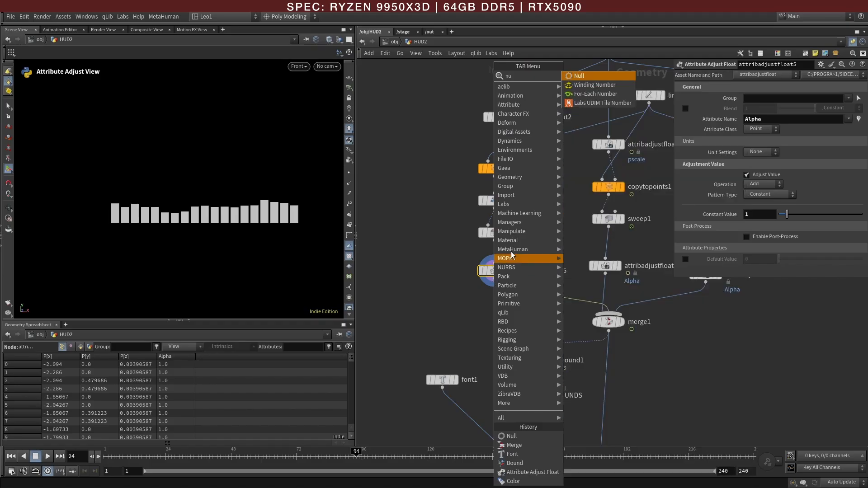
{"action": "left_click", "coordinate": [595, 75]}
{"action": "left_click", "coordinate": [496, 300]}
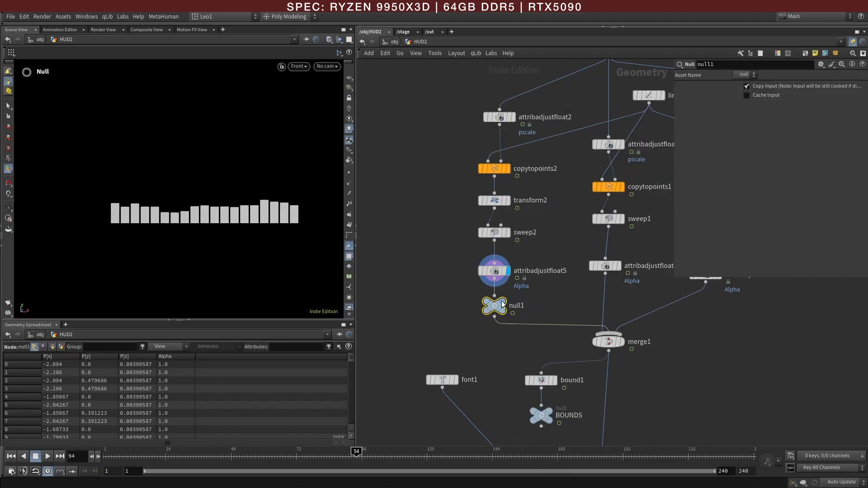
{"action": "key", "text": "F2"}
{"action": "type", "text": "PRE"}
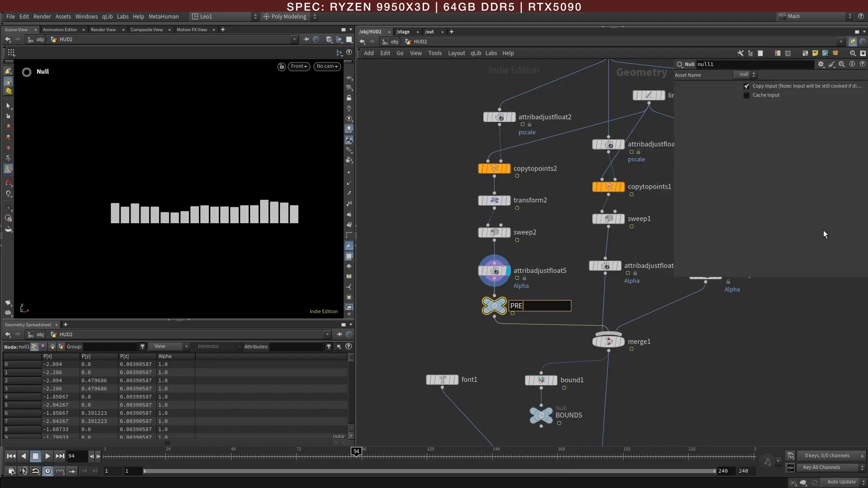
{"action": "type", "text": "M"}
{"action": "key", "text": "Return"}
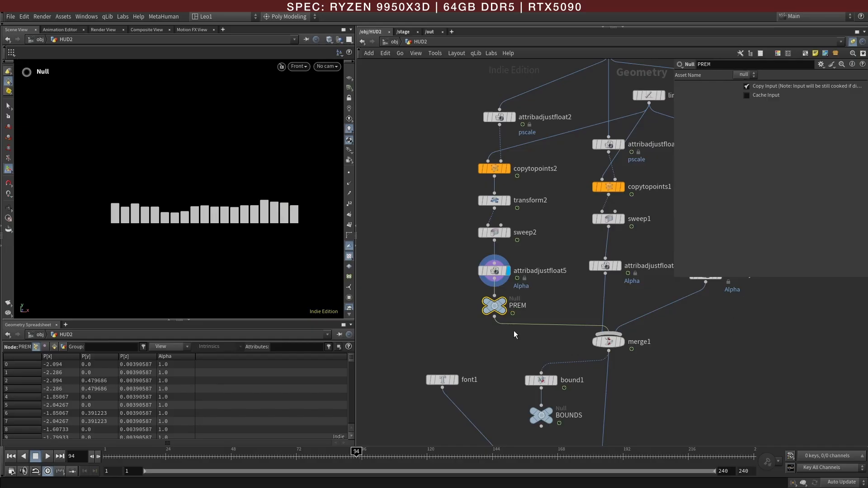
Duplicate the PREM null onto the wire between attribadjustfloat4 and merge1 and rename the copy SEC.
{"action": "left_click_drag", "start_coordinate": [492, 312], "coordinate": [593, 300], "text": "alt"}
{"action": "key", "text": "F2"}
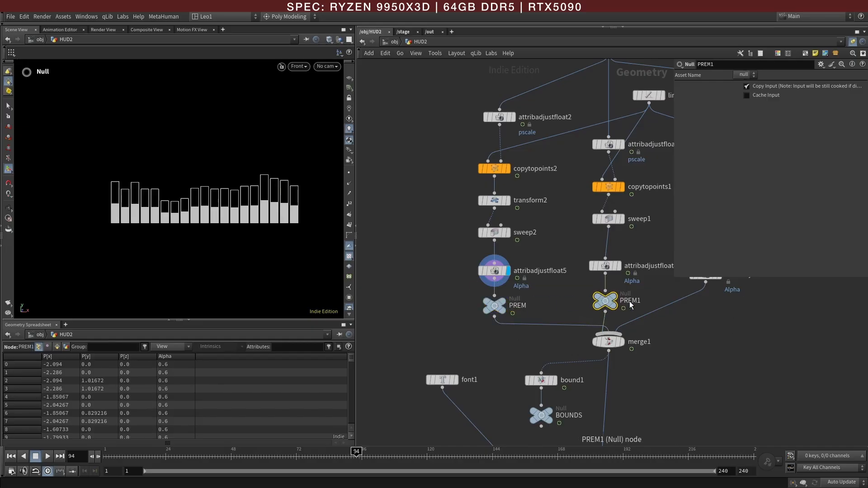
{"action": "key", "text": "BackSpace"}
{"action": "key", "text": "BackSpace"}
{"action": "key", "text": "BackSpace"}
{"action": "key", "text": "BackSpace"}
{"action": "key", "text": "BackSpace"}
{"action": "type", "text": "S"}
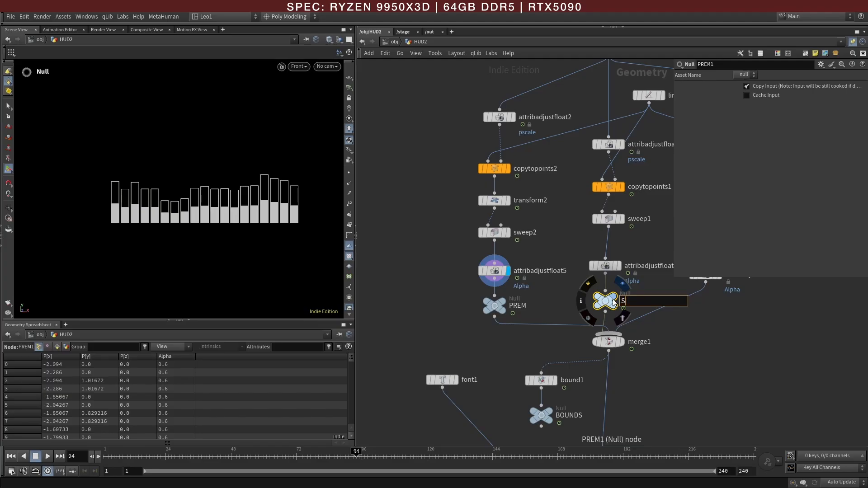
{"action": "type", "text": "EC"}
{"action": "key", "text": "Return"}
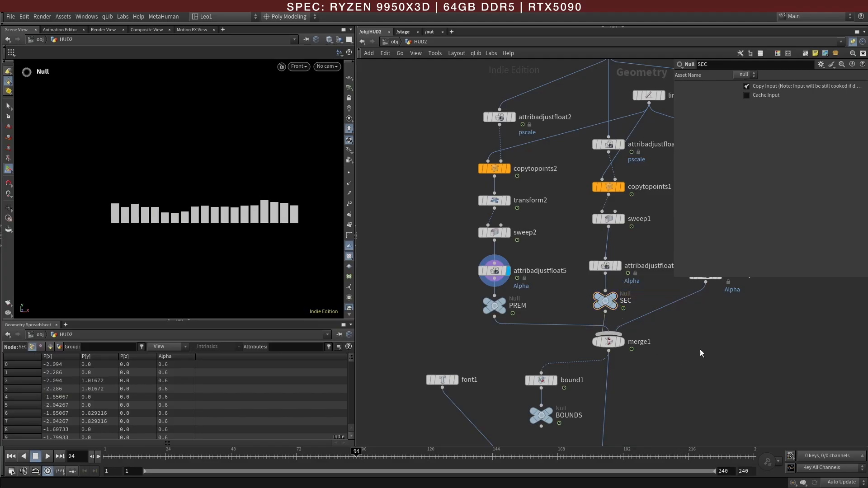
Reorder merge1's inputs so PREM comes before SEC, and align the merge1 node under SEC.
{"action": "middle_click_drag", "start_coordinate": [700, 349], "coordinate": [588, 357]}
{"action": "left_click", "coordinate": [496, 349]}
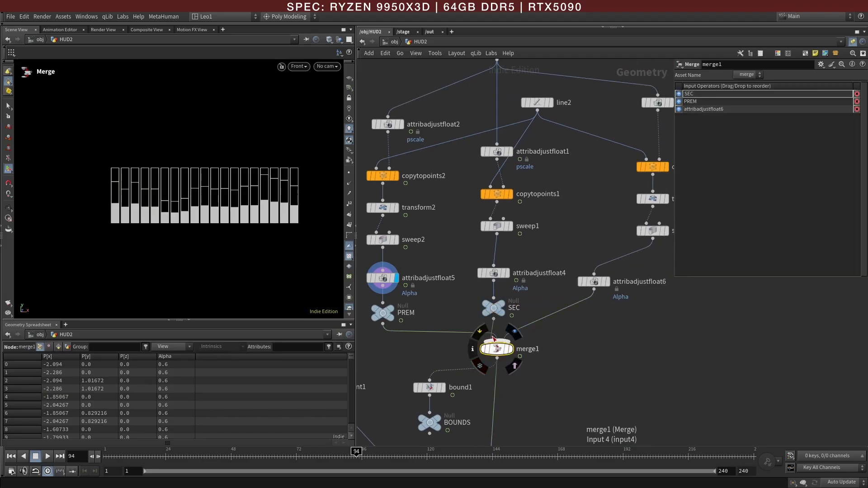
{"action": "left_click", "coordinate": [678, 101]}
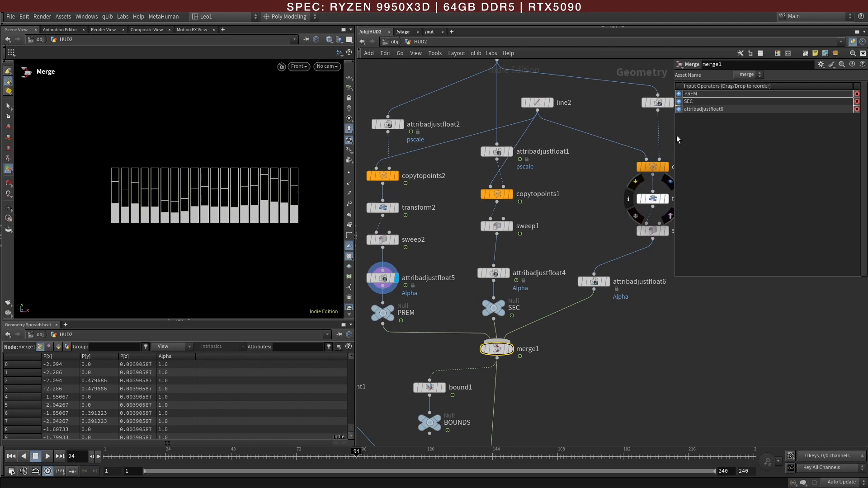
{"action": "left_click_drag", "start_coordinate": [499, 352], "coordinate": [496, 351]}
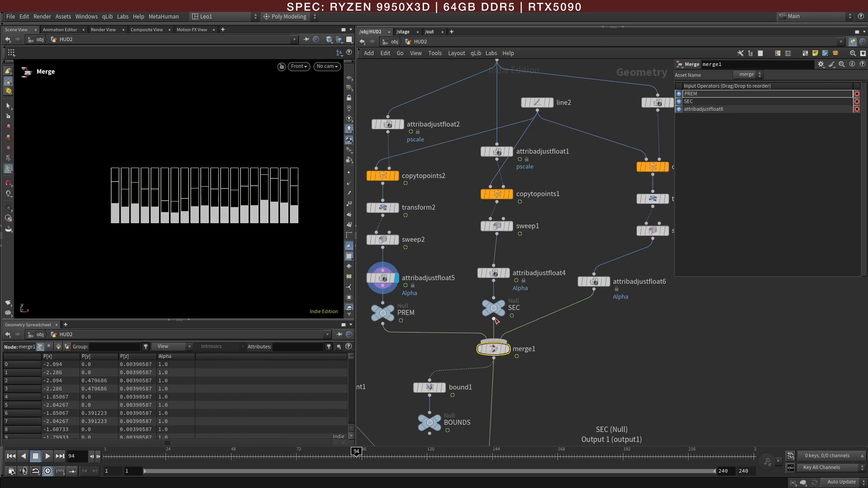
Duplicate the SEC null between attribadjustfloat6 and merge1, rename it TROIS and reposition it beneath attribadjustfloat6.
{"action": "left_click", "coordinate": [553, 327]}
{"action": "left_click_drag", "start_coordinate": [499, 308], "coordinate": [586, 318], "text": "alt"}
{"action": "double_click", "coordinate": [583, 317]}
{"action": "type", "text": "T"}
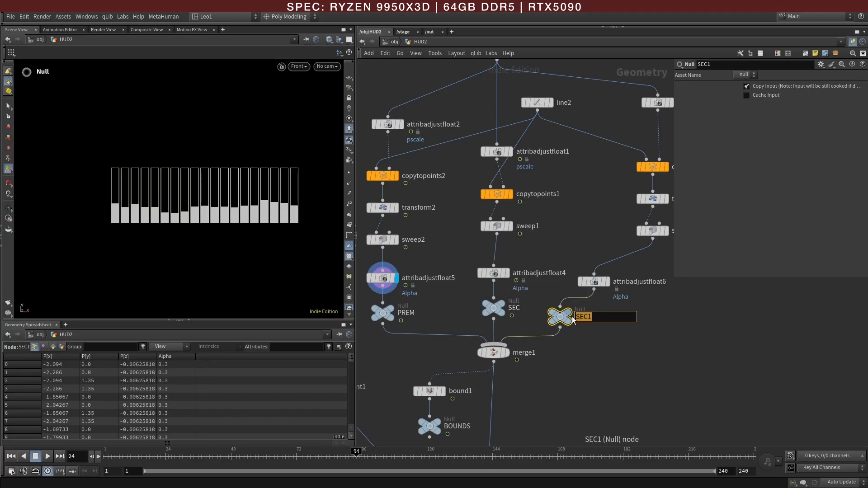
{"action": "type", "text": "ROIS"}
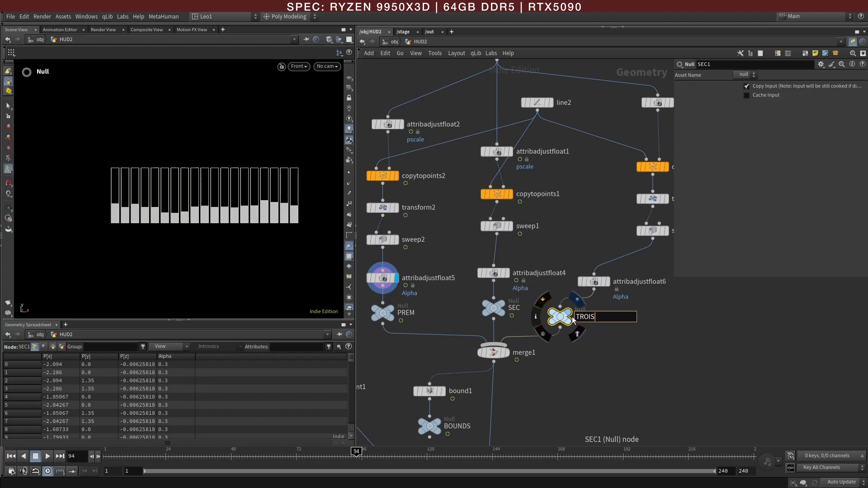
{"action": "key", "text": "Return"}
{"action": "scroll", "coordinate": [629, 374], "scroll_direction": "down", "scroll_amount": 3}
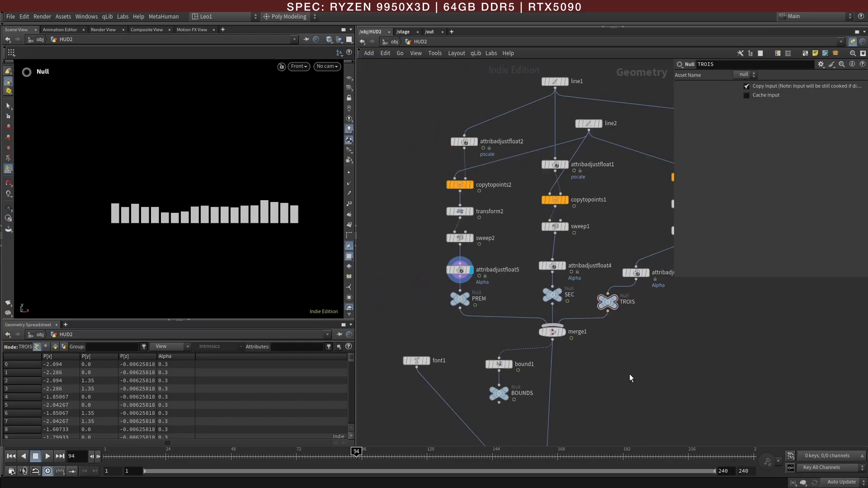
{"action": "left_click_drag", "start_coordinate": [670, 271], "coordinate": [683, 268]}
{"action": "left_click_drag", "start_coordinate": [599, 284], "coordinate": [616, 281]}
Move the font1 node below and to the left of BOUNDS, and set its horizontal alignment to Right.
{"action": "middle_click_drag", "start_coordinate": [606, 372], "coordinate": [613, 317]}
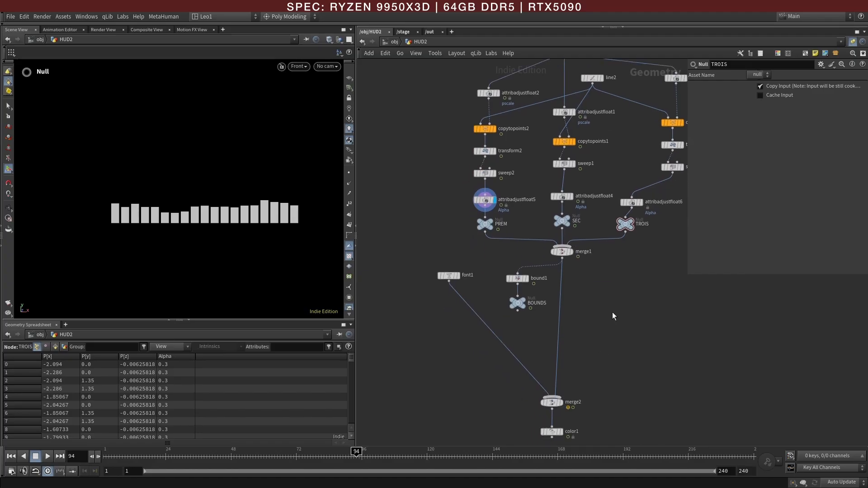
{"action": "left_click_drag", "start_coordinate": [450, 277], "coordinate": [450, 335]}
{"action": "left_click", "coordinate": [450, 335]}
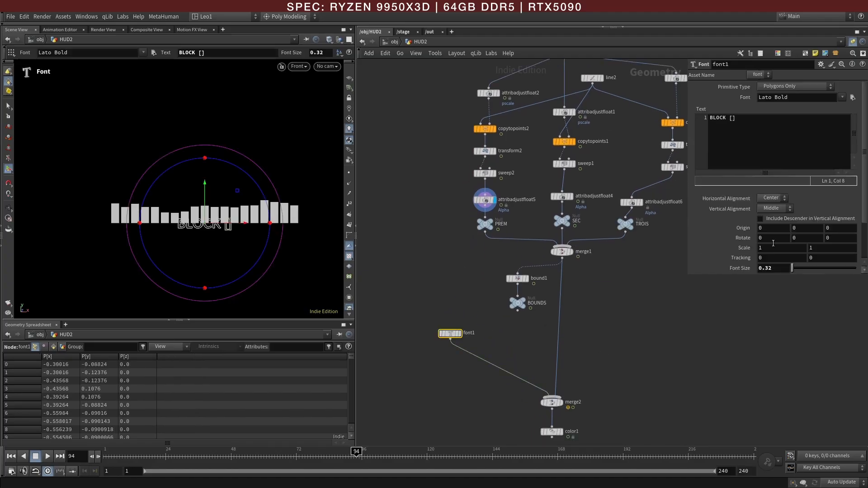
{"action": "left_click_drag", "start_coordinate": [687, 274], "coordinate": [657, 284]}
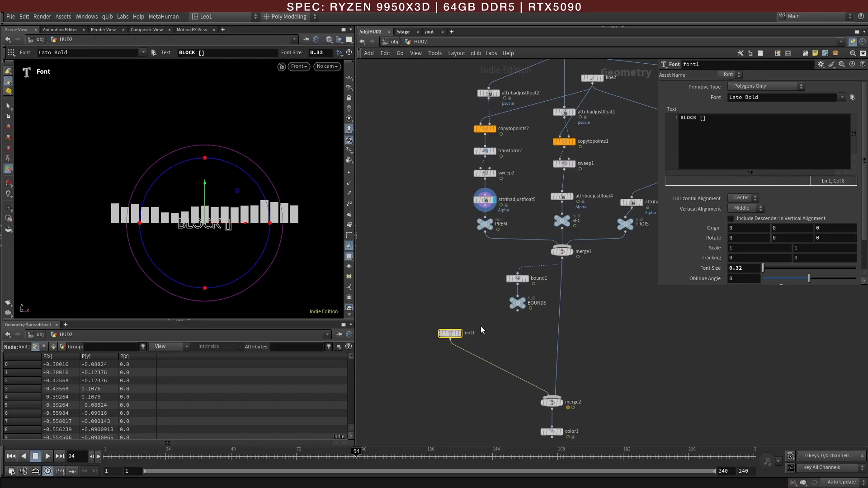
{"action": "mouse_move", "coordinate": [449, 334]}
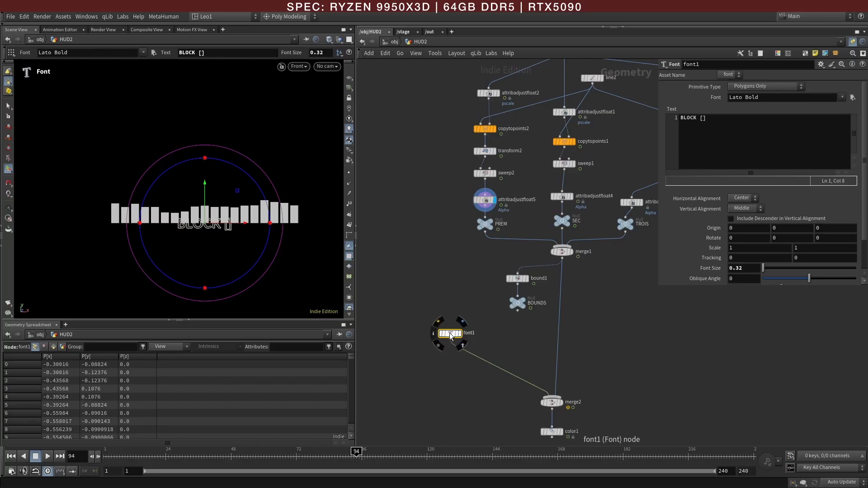
{"action": "left_click", "coordinate": [521, 302]}
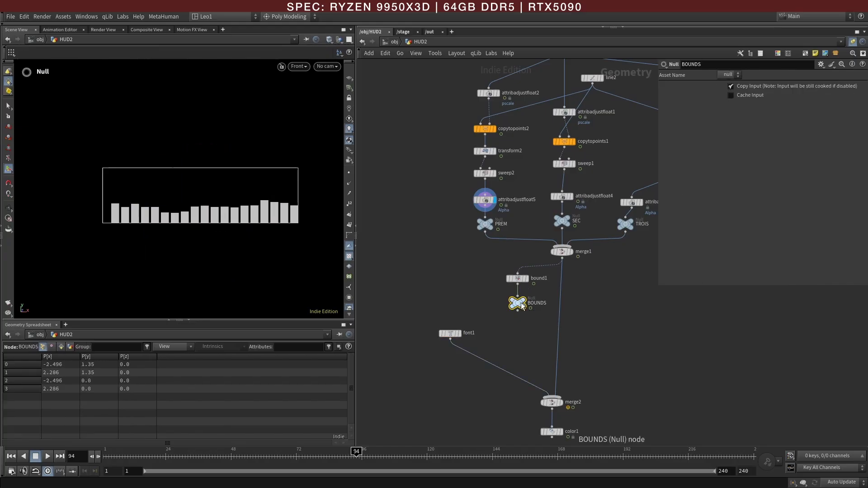
{"action": "left_click_drag", "start_coordinate": [450, 333], "coordinate": [406, 321]}
{"action": "left_click", "coordinate": [406, 321]}
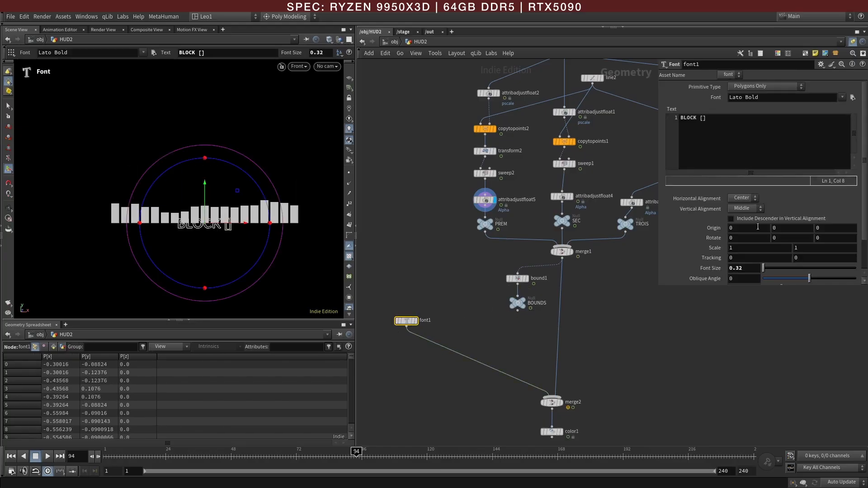
{"action": "left_click", "coordinate": [744, 198]}
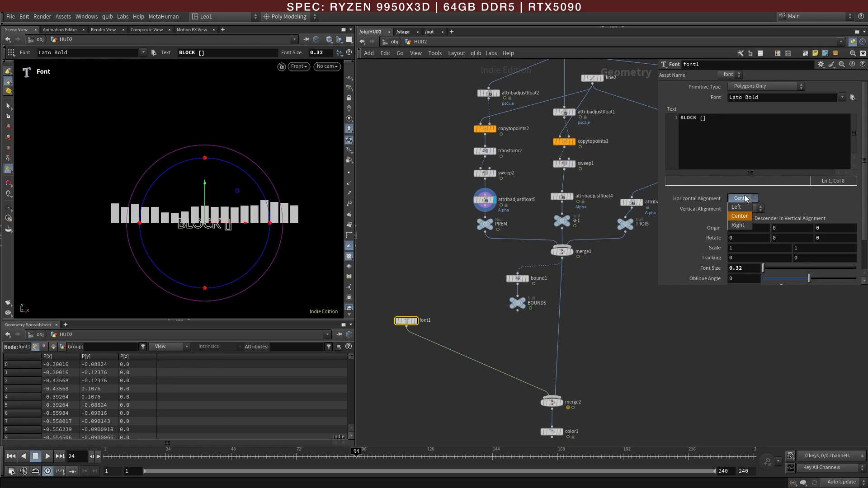
{"action": "left_click", "coordinate": [737, 225]}
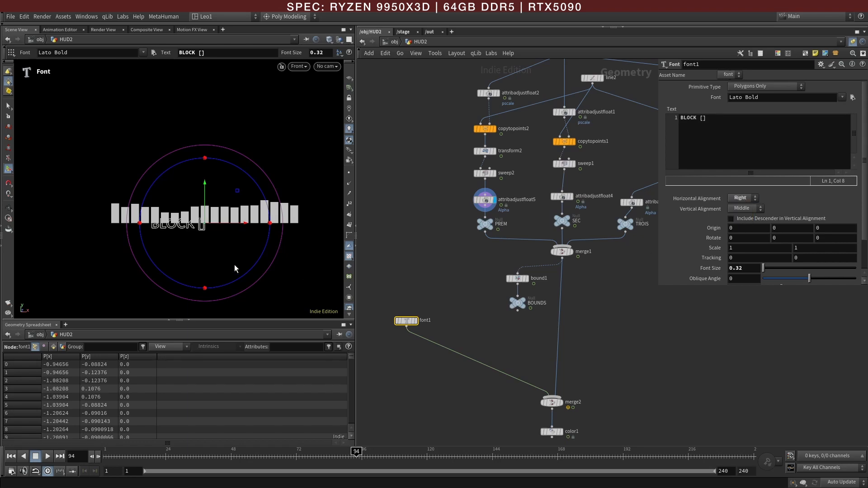
Try moving the BLOCK [] text below the bars in the viewport, and reset its origin X and Y to 0.
{"action": "scroll", "coordinate": [199, 230], "scroll_direction": "up", "scroll_amount": 7}
{"action": "left_click_drag", "start_coordinate": [245, 220], "coordinate": [238, 260]}
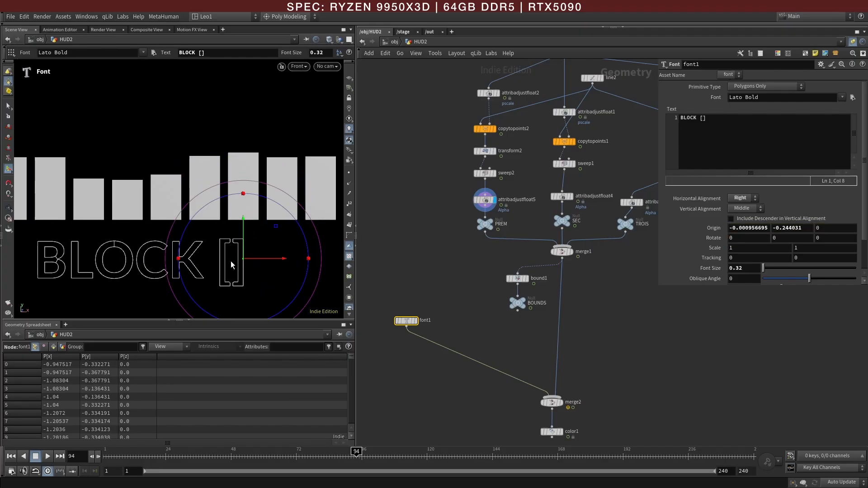
{"action": "left_click", "coordinate": [768, 228]}
{"action": "type", "text": "0"}
{"action": "key", "text": "Tab"}
{"action": "type", "text": "0"}
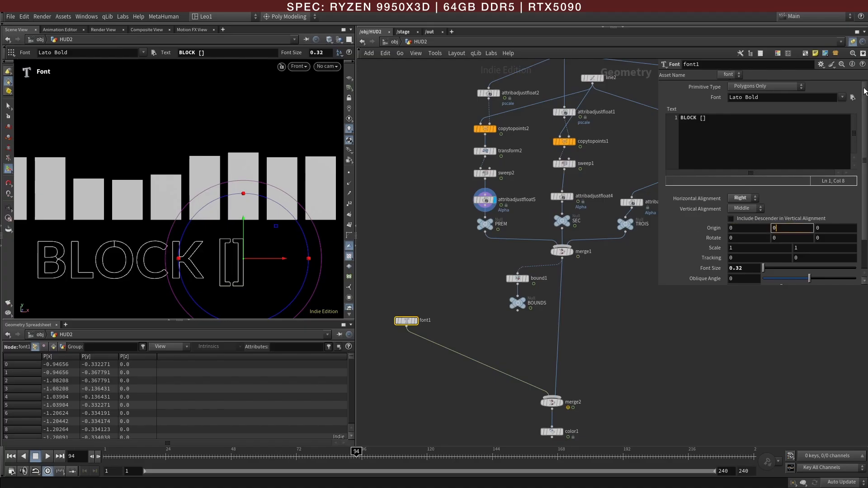
{"action": "key", "text": "Return"}
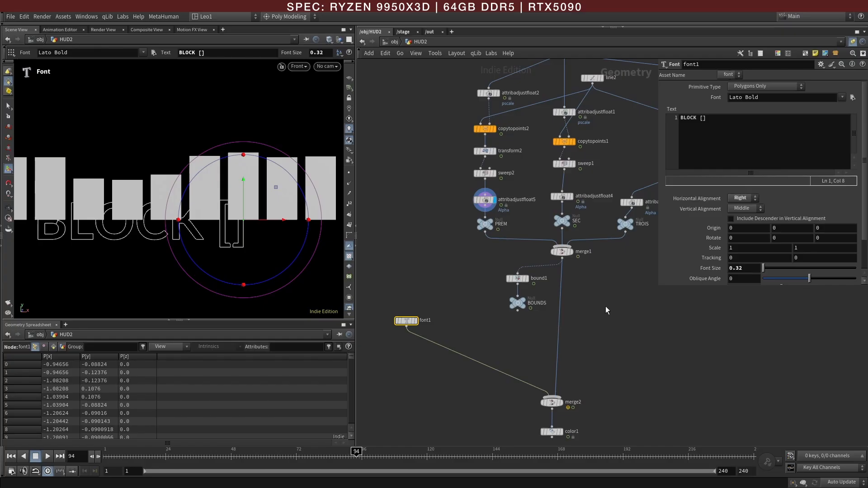
Enlarge the parameter pane, select bound1 and frame its whole bounding rectangle in the viewport.
{"action": "left_click_drag", "start_coordinate": [658, 287], "coordinate": [616, 312]}
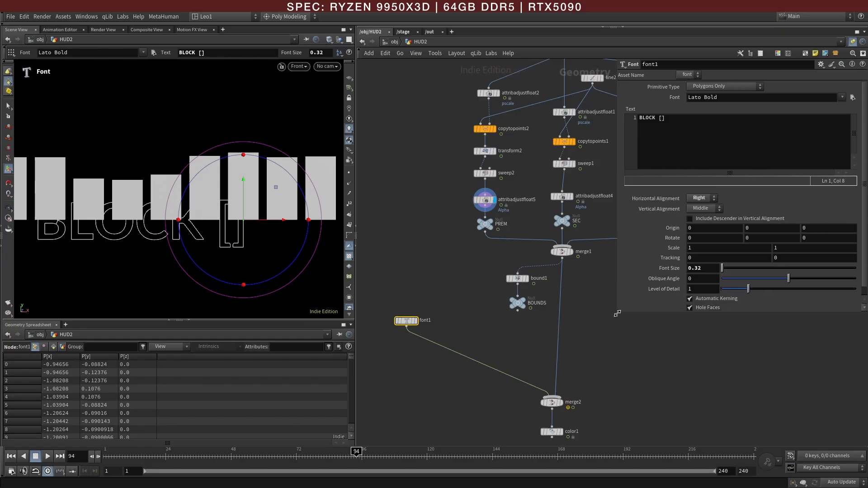
{"action": "left_click", "coordinate": [688, 227]}
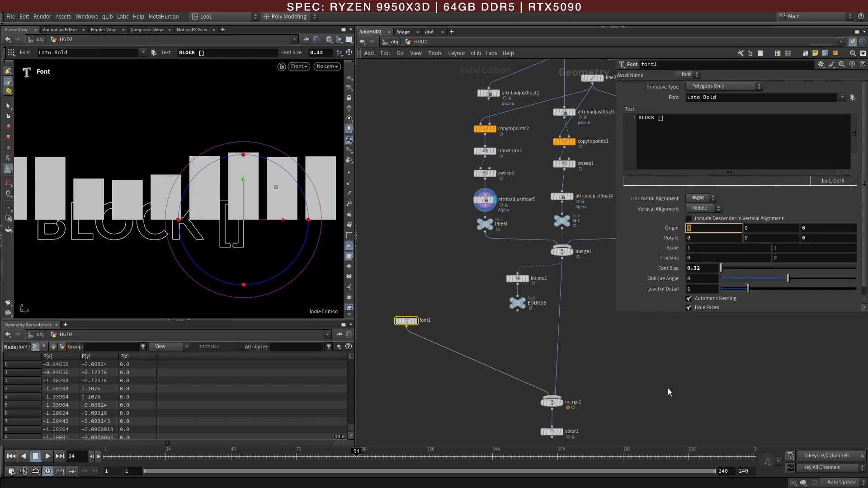
{"action": "left_click", "coordinate": [617, 362]}
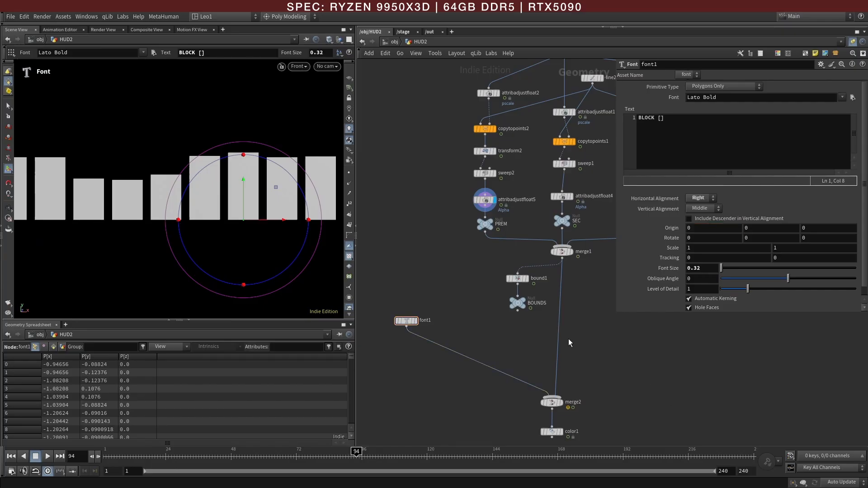
{"action": "left_click", "coordinate": [518, 278]}
{"action": "right_click_drag", "start_coordinate": [230, 219], "coordinate": [85, 214], "text": "alt"}
{"action": "middle_click_drag", "start_coordinate": [157, 207], "coordinate": [131, 217], "text": "alt"}
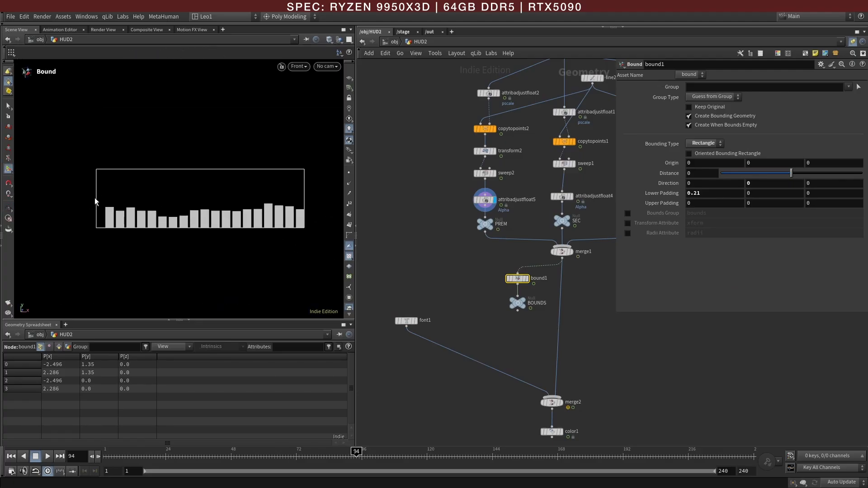
Display the bound1 rectangle and start font1's origin X expression with the bbox( function.
{"action": "left_click", "coordinate": [526, 279]}
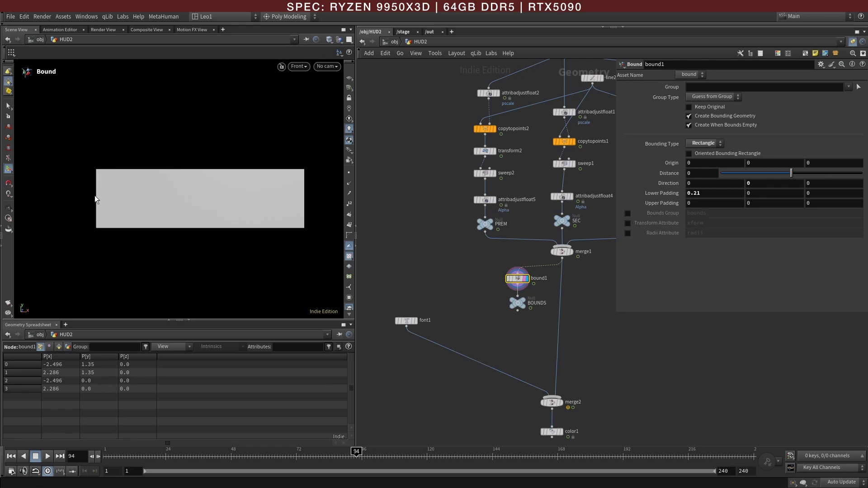
{"action": "left_click", "coordinate": [406, 320]}
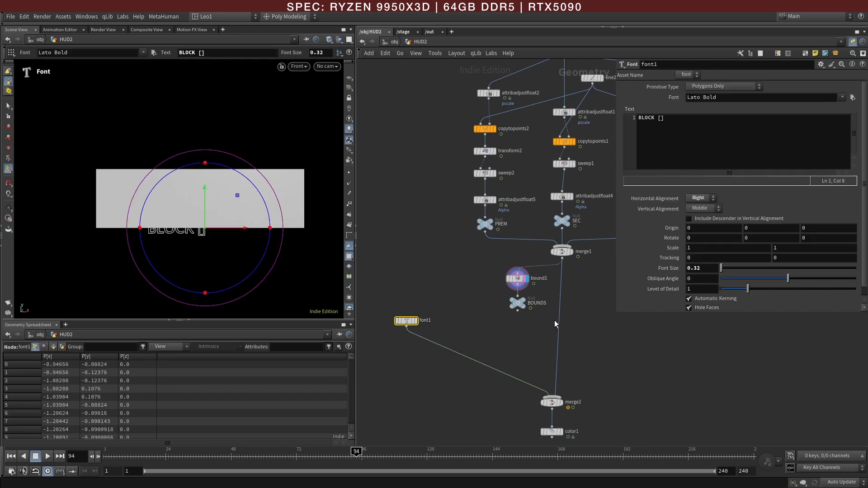
{"action": "left_click", "coordinate": [698, 229]}
{"action": "type", "text": "bbo"}
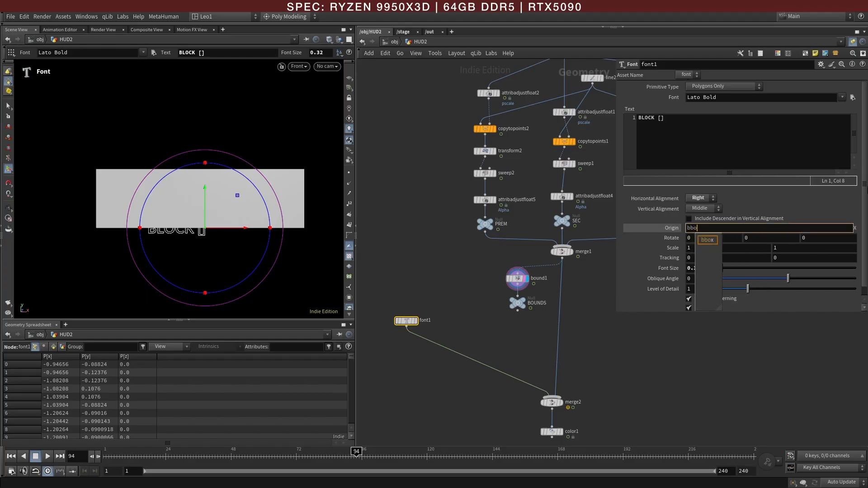
{"action": "key", "text": "Down"}
{"action": "key", "text": "Return"}
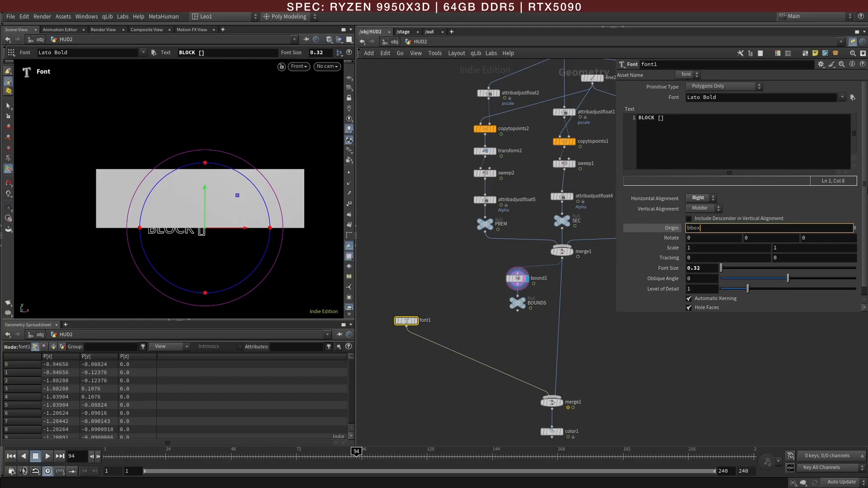
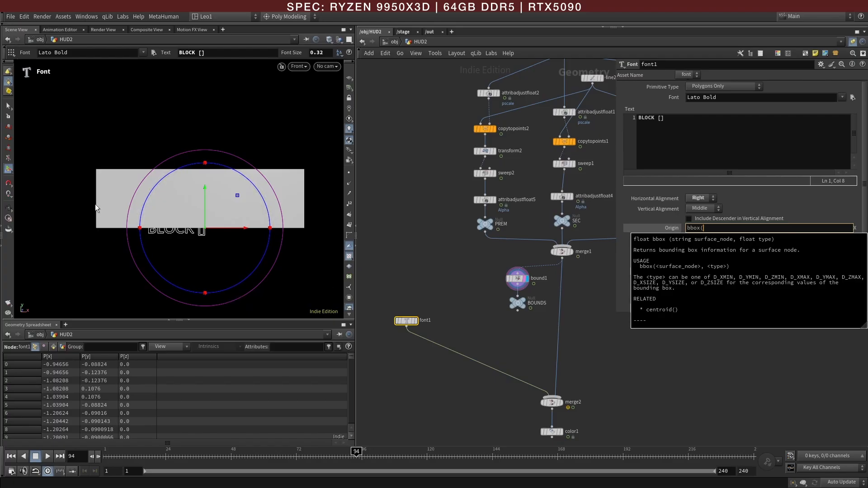
{"action": "left_click", "coordinate": [715, 229]}
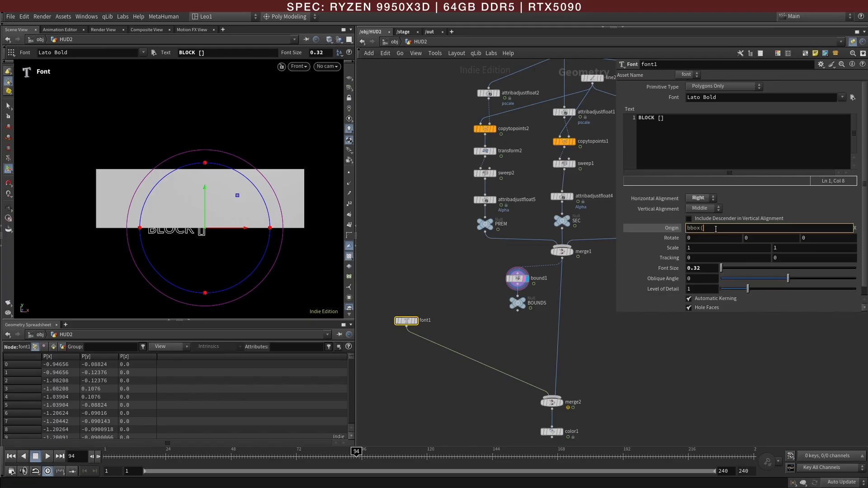
Check the bounding information of the BOUNDS null and reference "../BOUNDS" as the node in font1's origin X expression.
{"action": "mouse_move", "coordinate": [517, 306]}
{"action": "middle_click", "coordinate": [519, 307]}
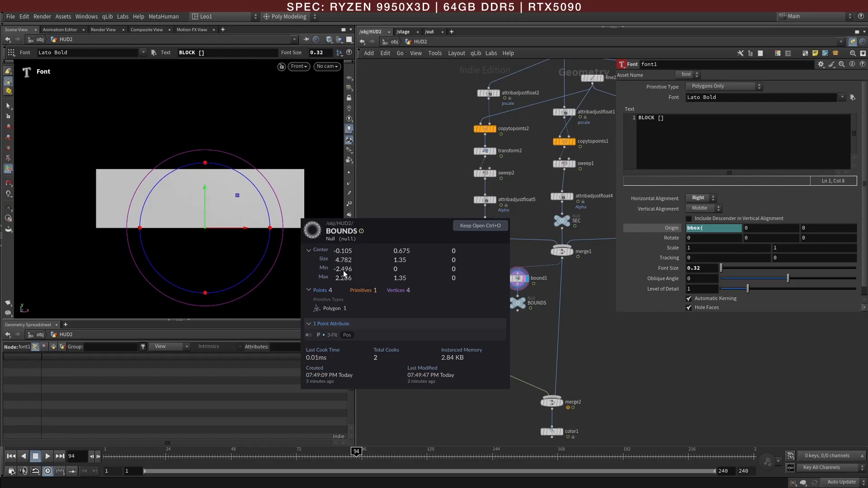
{"action": "left_click", "coordinate": [723, 230]}
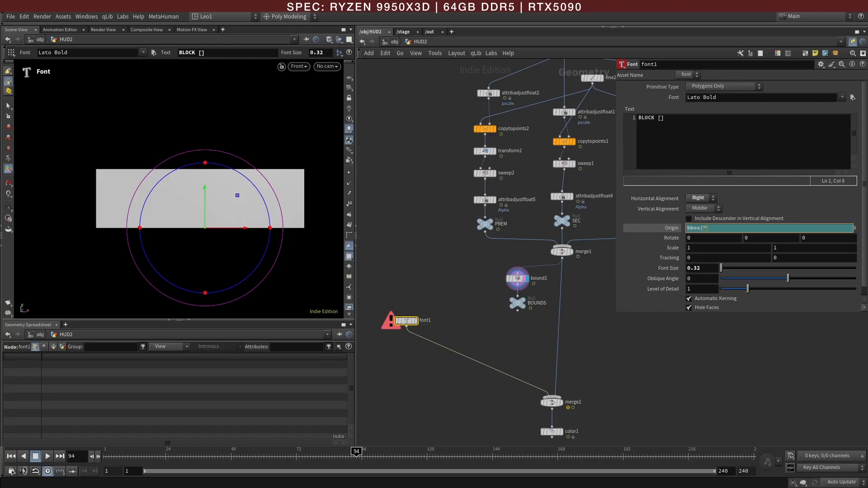
{"action": "type", "text": "\"../"}
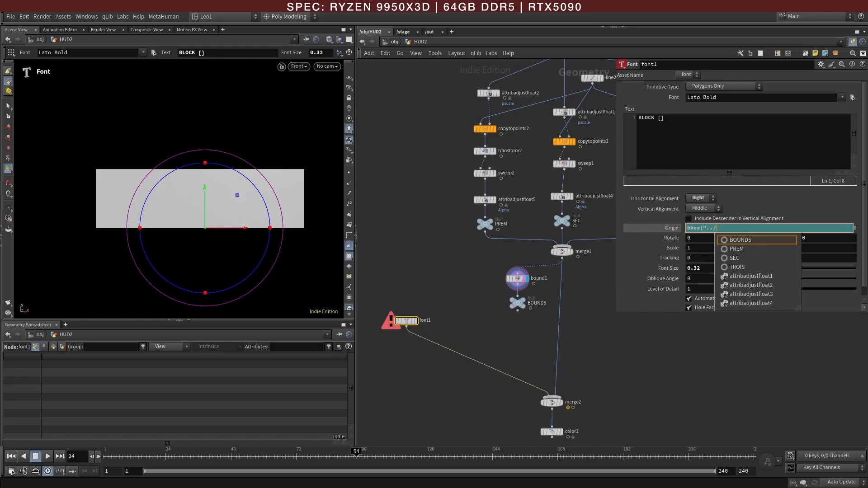
{"action": "key", "text": "Down"}
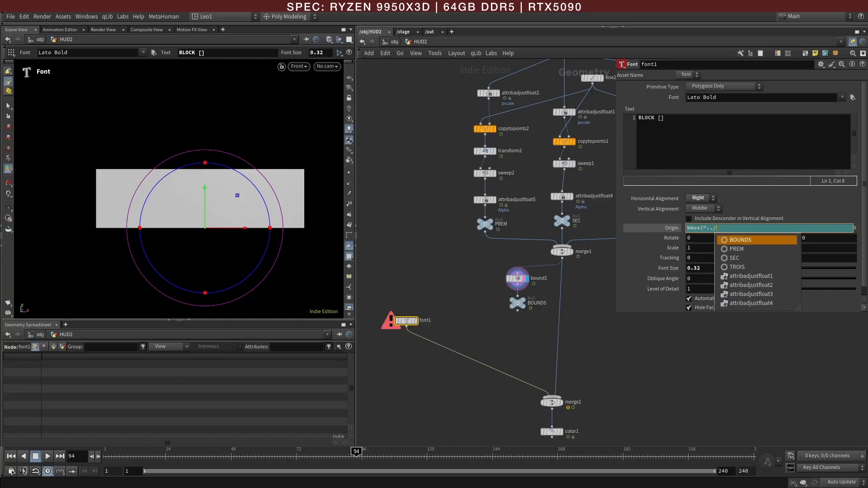
{"action": "key", "text": "Return"}
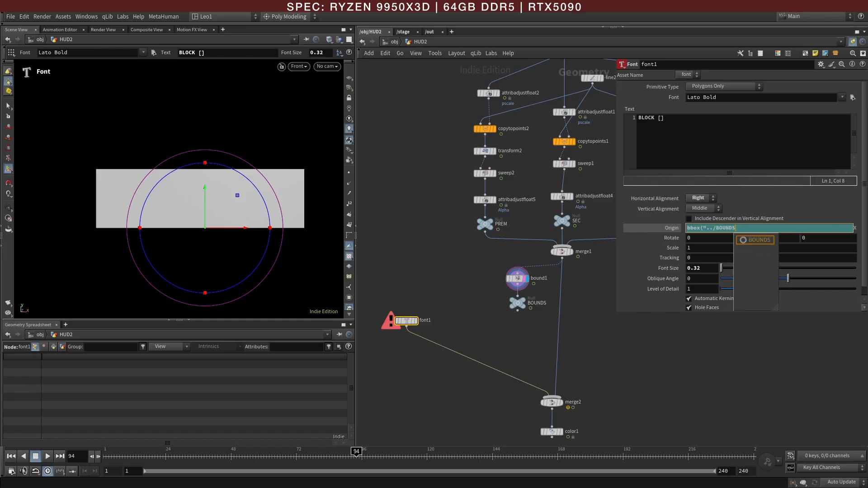
Complete font1's origin X expression as bbox("../BOUNDS",D_XMIN) and show its evaluated value.
{"action": "type", "text": "\",X"}
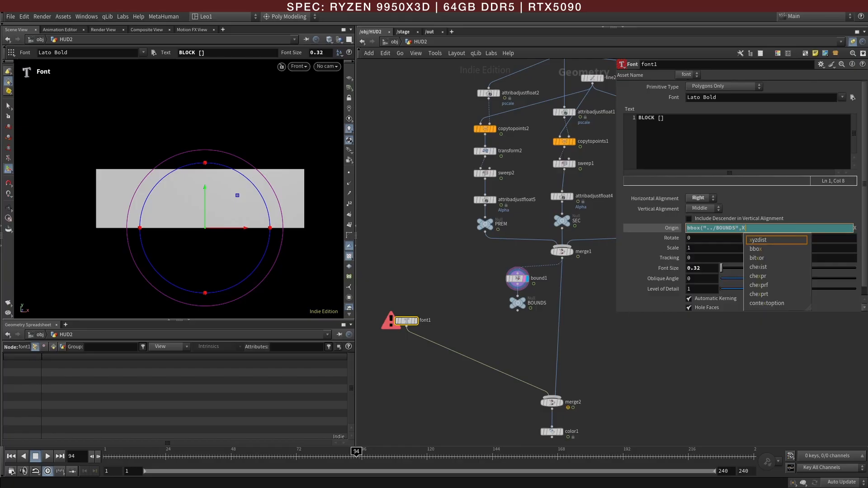
{"action": "key", "text": "BackSpace"}
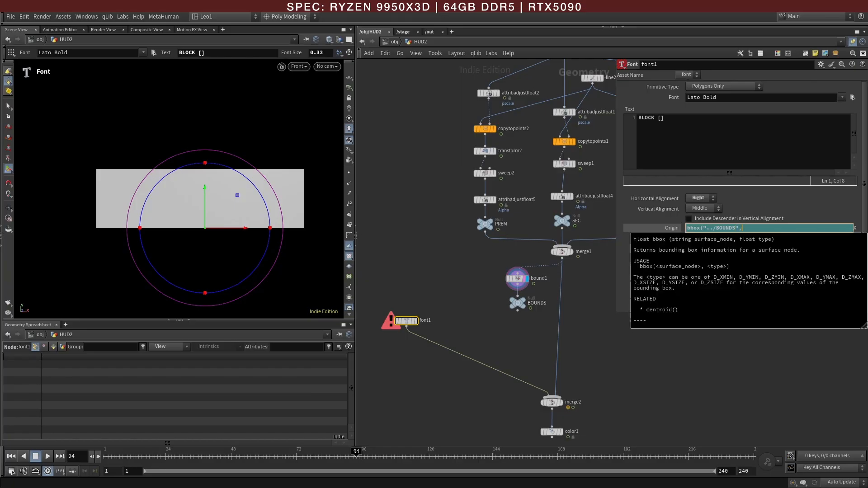
{"action": "type", "text": "D_XMIN"}
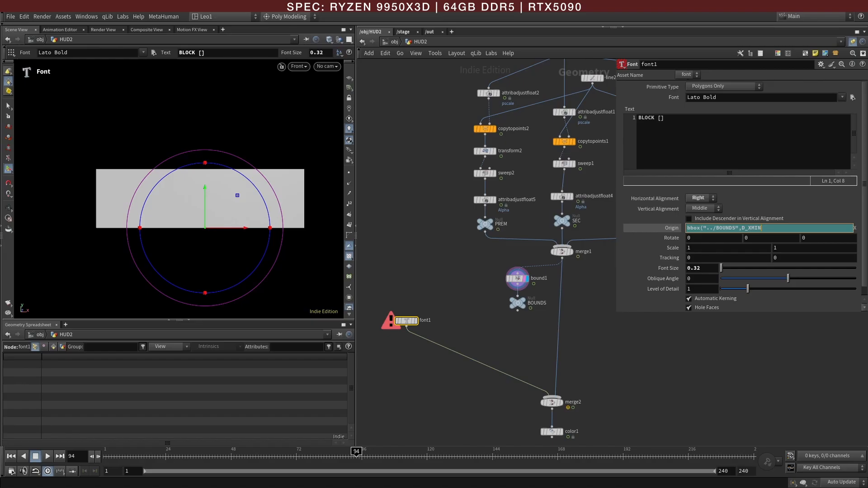
{"action": "type", "text": ")"}
{"action": "key", "text": "Return"}
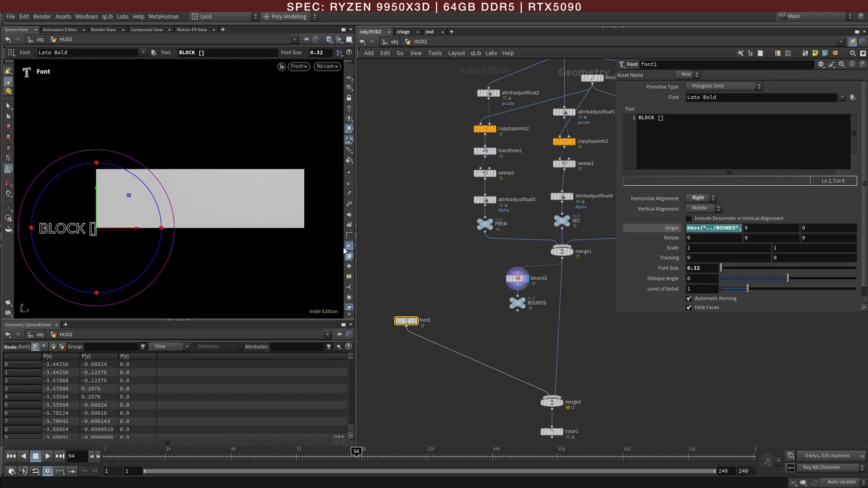
{"action": "middle_click_drag", "start_coordinate": [80, 209], "coordinate": [122, 215], "text": "alt"}
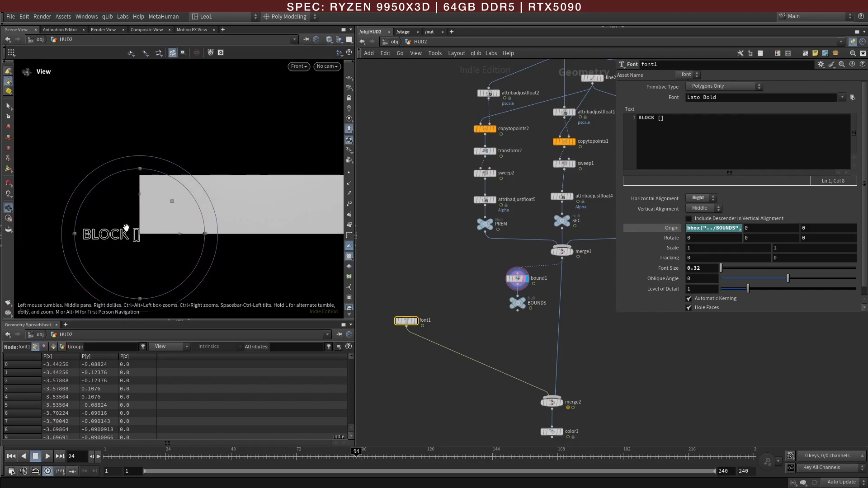
{"action": "key", "text": "Return"}
{"action": "left_click", "coordinate": [665, 229]}
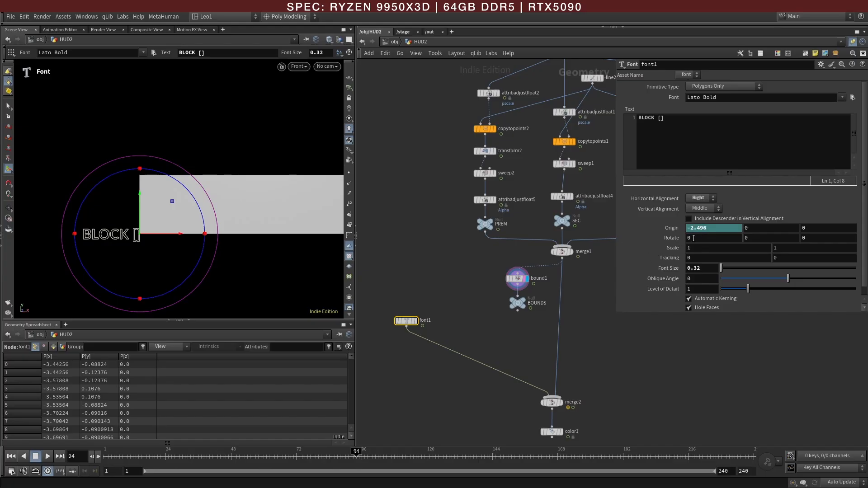
Compare the merge2 output with the font1 text on its own, in both the front and perspective views.
{"action": "middle_click", "coordinate": [516, 301]}
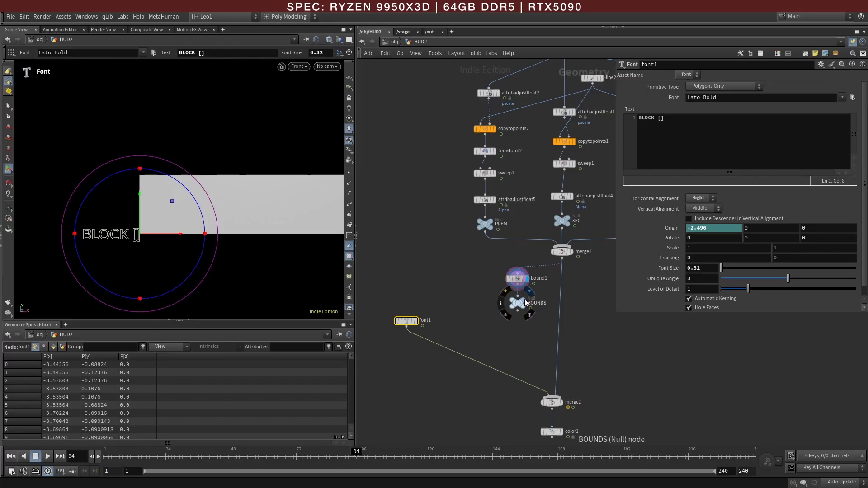
{"action": "left_click", "coordinate": [557, 403]}
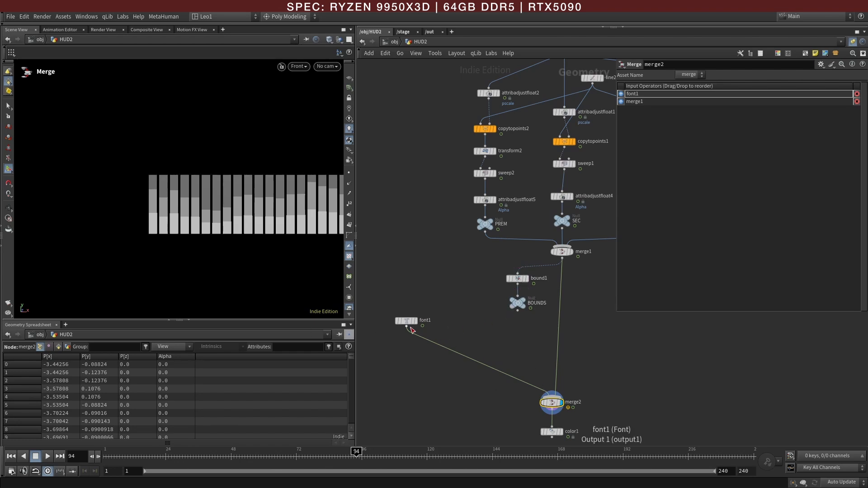
{"action": "left_click", "coordinate": [403, 321]}
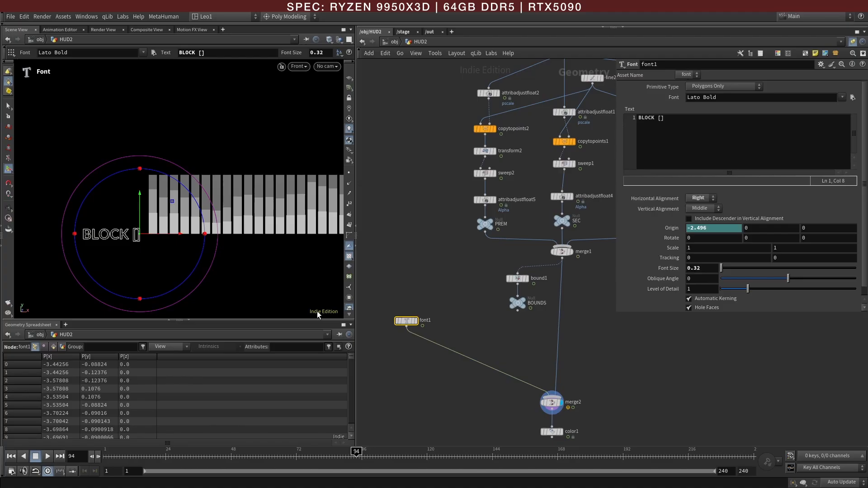
{"action": "left_click", "coordinate": [551, 402]}
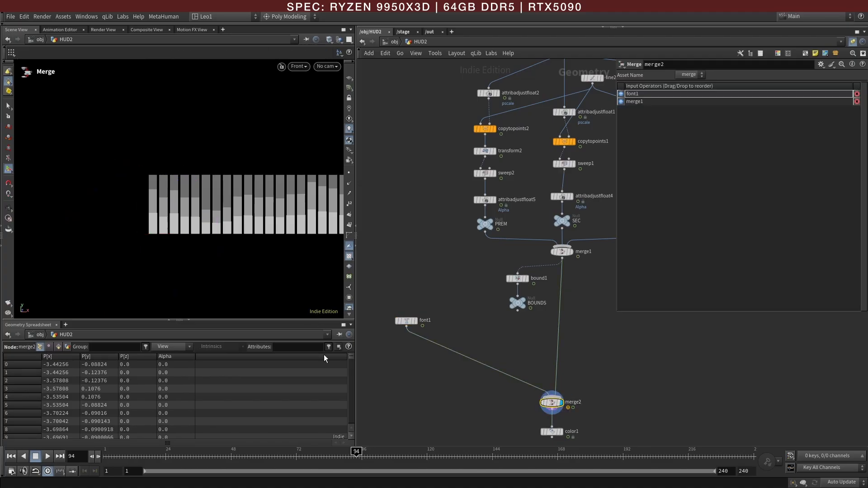
{"action": "left_click", "coordinate": [406, 321]}
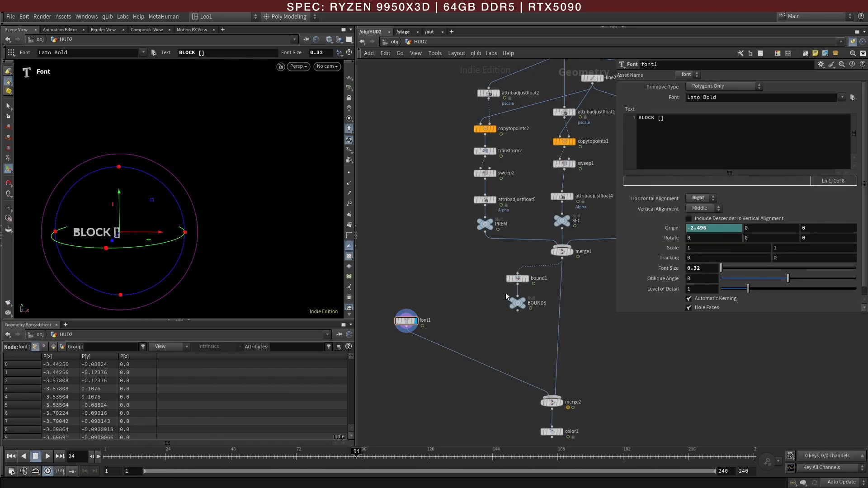
{"action": "right_click_drag", "start_coordinate": [153, 226], "coordinate": [220, 232], "text": "alt"}
{"action": "middle_click_drag", "start_coordinate": [191, 250], "coordinate": [248, 233], "text": "alt"}
{"action": "left_click_drag", "start_coordinate": [247, 240], "coordinate": [229, 245], "text": "alt"}
{"action": "left_click", "coordinate": [551, 402]}
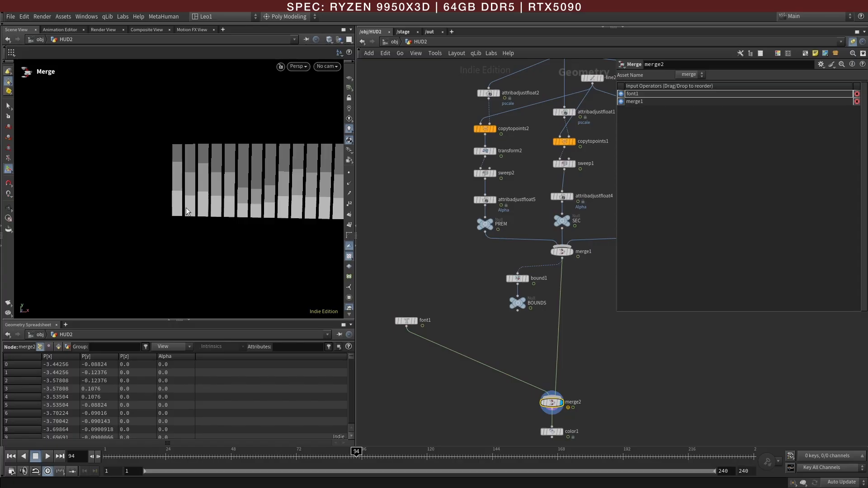
Narrow the parameter pane and move attribadjustfloat6 and TROIS so they line up beneath sweep3.
{"action": "left_click_drag", "start_coordinate": [614, 310], "coordinate": [674, 309]}
{"action": "middle_click_drag", "start_coordinate": [642, 295], "coordinate": [600, 315]}
{"action": "left_click", "coordinate": [589, 224]}
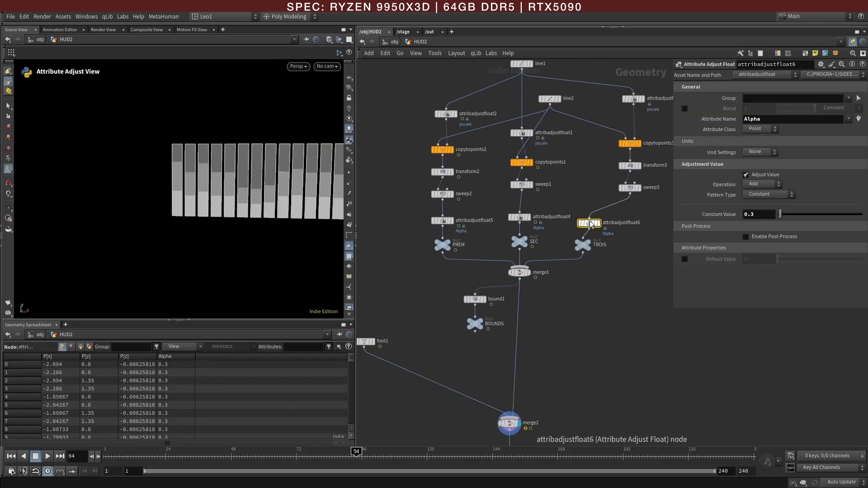
{"action": "left_click_drag", "start_coordinate": [590, 224], "coordinate": [628, 222]}
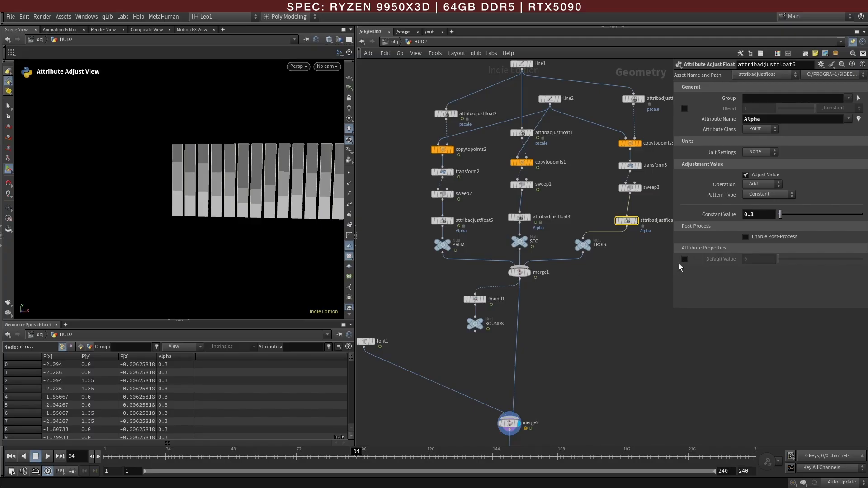
{"action": "left_click_drag", "start_coordinate": [584, 243], "coordinate": [628, 244]}
{"action": "left_click", "coordinate": [611, 293]}
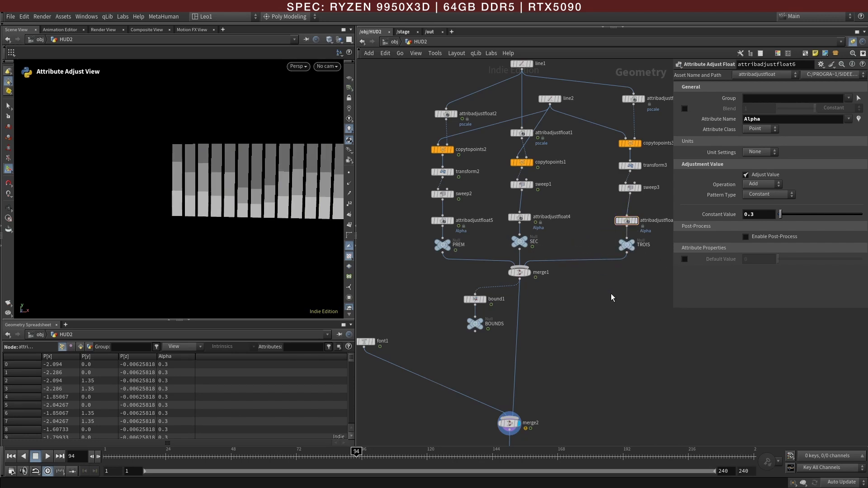
Compare the attributes of font1 and merge2, and insert a copy of attribadjustfloat5 with Alpha 1 between them.
{"action": "middle_click_drag", "start_coordinate": [560, 340], "coordinate": [590, 316]}
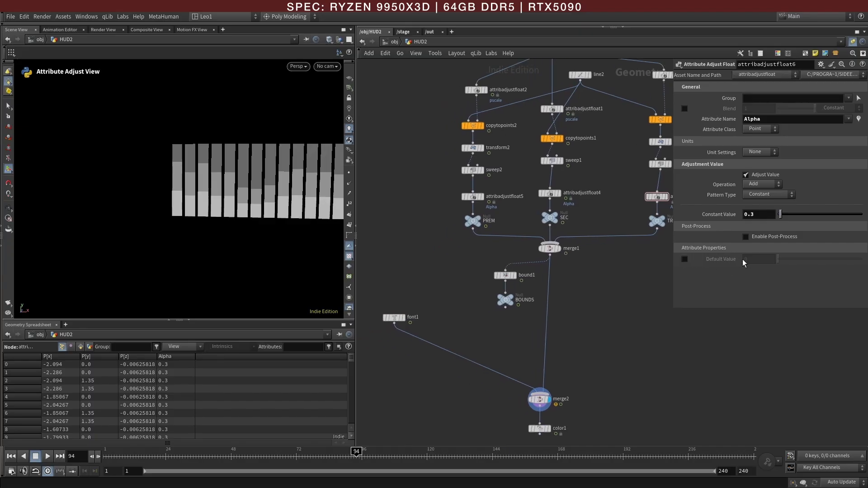
{"action": "left_click", "coordinate": [391, 319]}
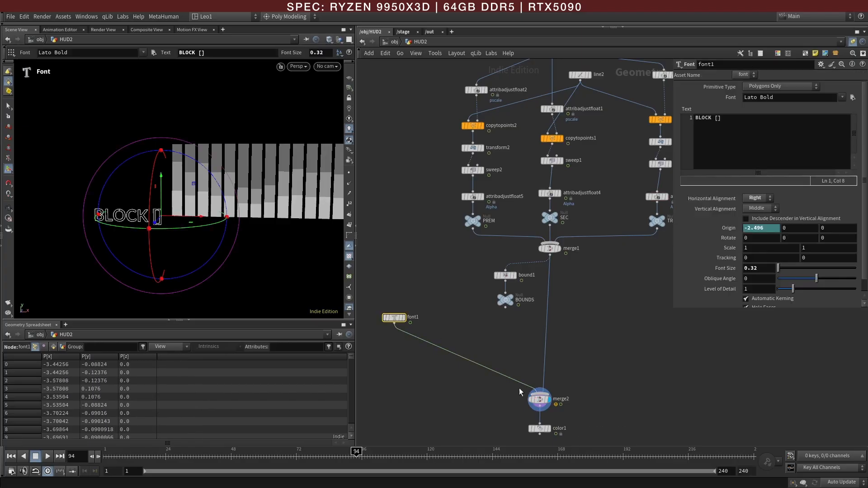
{"action": "left_click", "coordinate": [539, 400]}
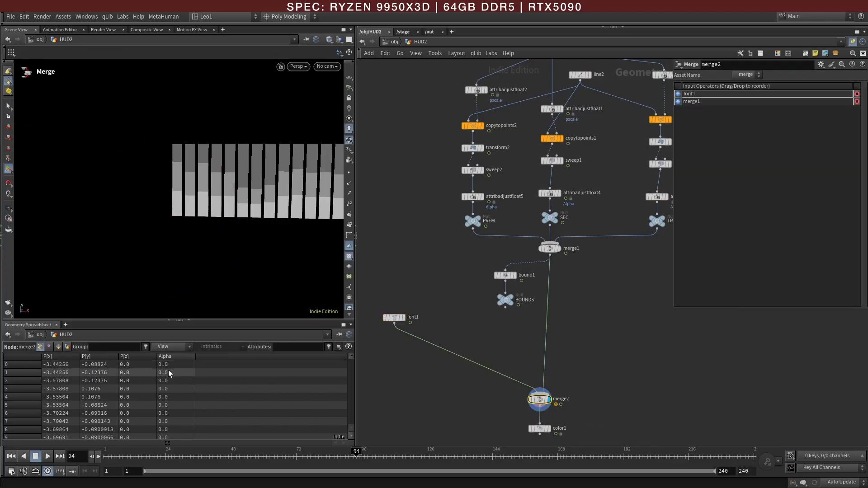
{"action": "left_click", "coordinate": [452, 329]}
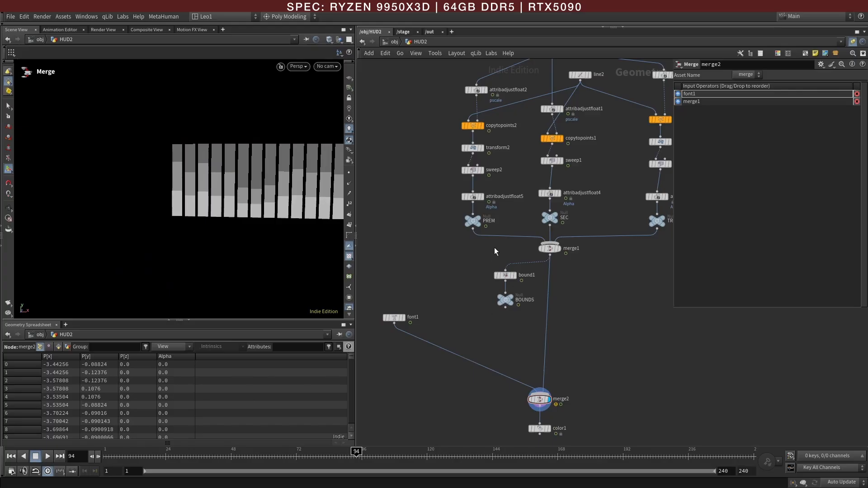
{"action": "left_click_drag", "start_coordinate": [474, 196], "coordinate": [404, 344], "text": "alt"}
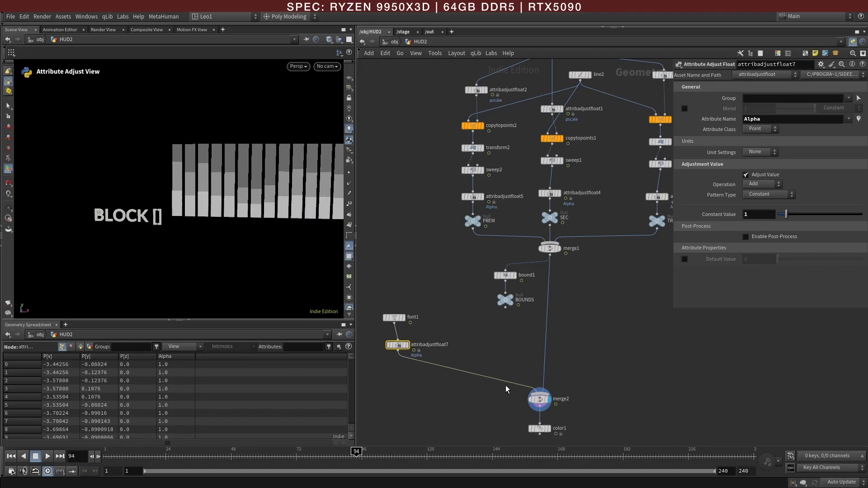
{"action": "left_click", "coordinate": [542, 401]}
{"action": "scroll", "coordinate": [149, 233], "scroll_direction": "up", "scroll_amount": 3}
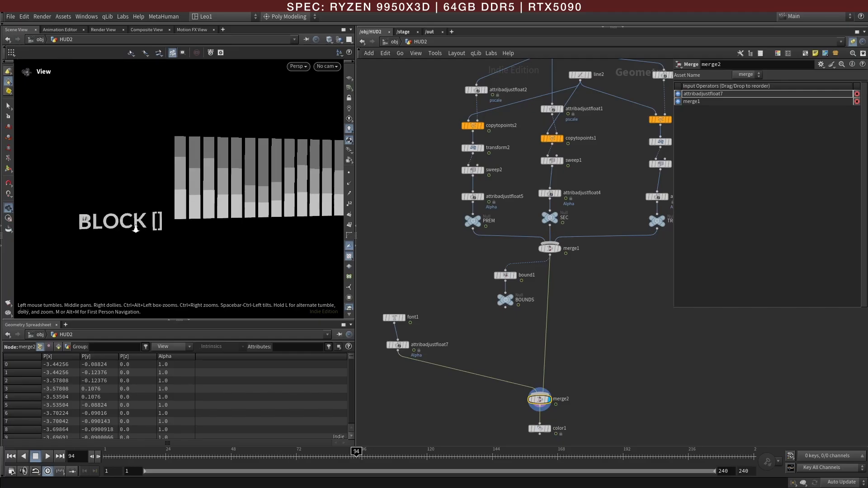
{"action": "right_click_drag", "start_coordinate": [151, 235], "coordinate": [175, 226], "text": "alt"}
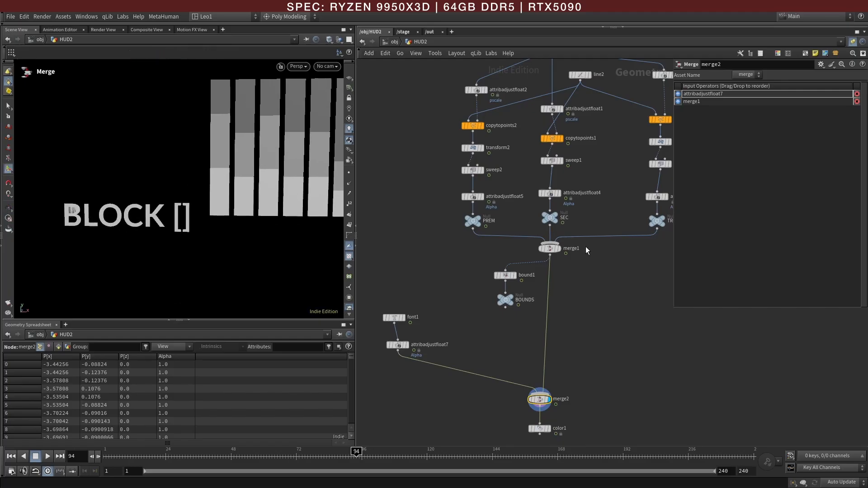
Set font1's font to ShareTechMono-Regular.ttf from the UI_HUD/Fonts project folder.
{"action": "left_click", "coordinate": [394, 318]}
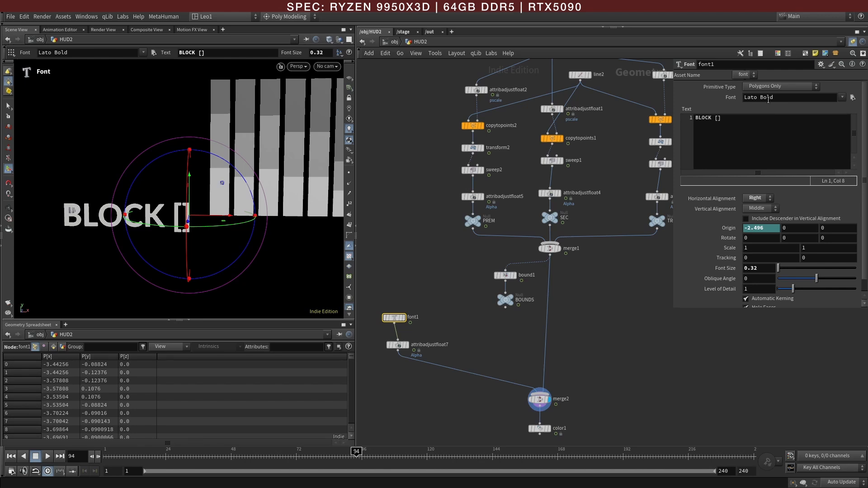
{"action": "left_click_drag", "start_coordinate": [674, 134], "coordinate": [606, 134]}
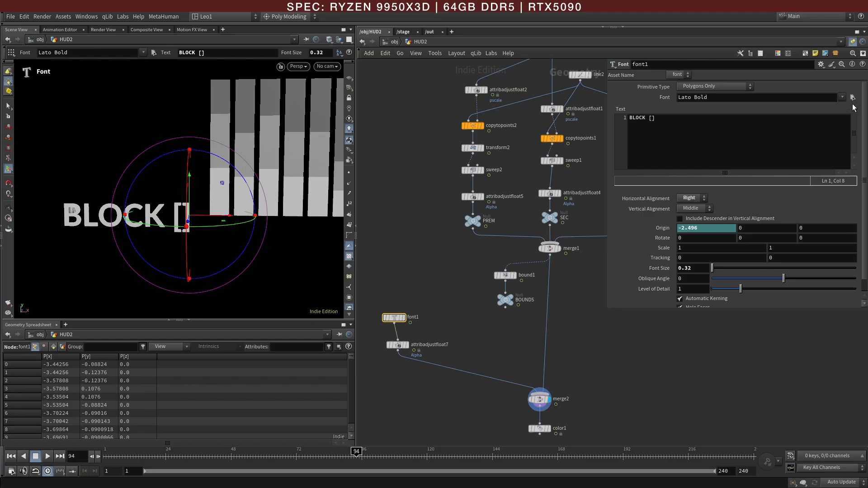
{"action": "left_click", "coordinate": [853, 97]}
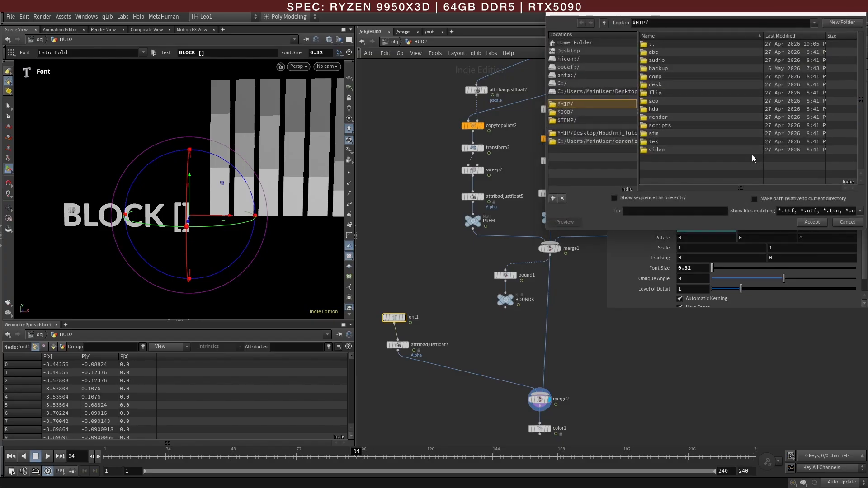
{"action": "left_click", "coordinate": [604, 23]}
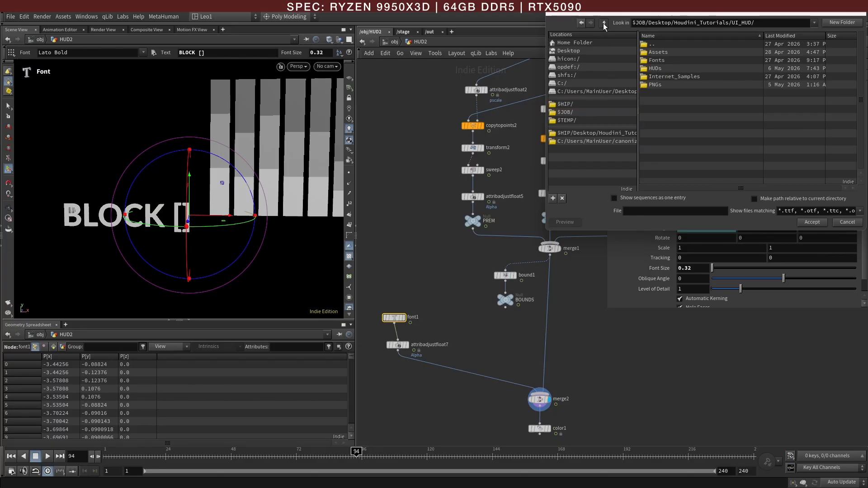
{"action": "double_click", "coordinate": [654, 60]}
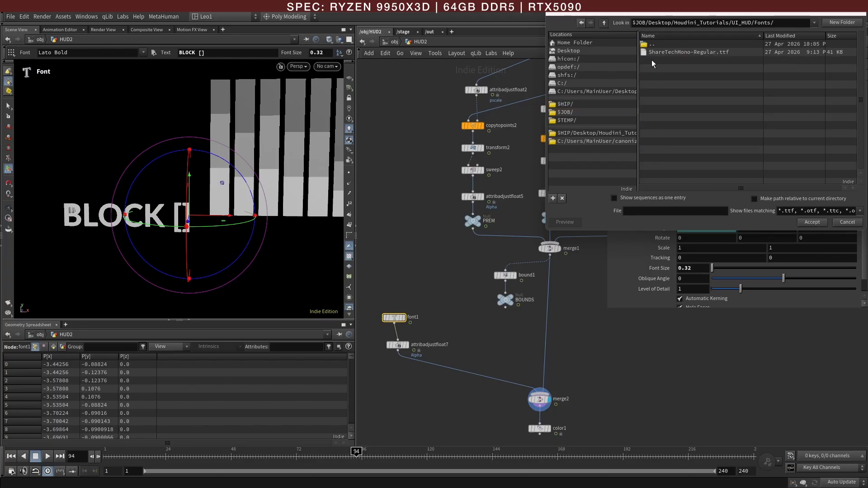
{"action": "left_click", "coordinate": [693, 51]}
{"action": "left_click", "coordinate": [816, 223]}
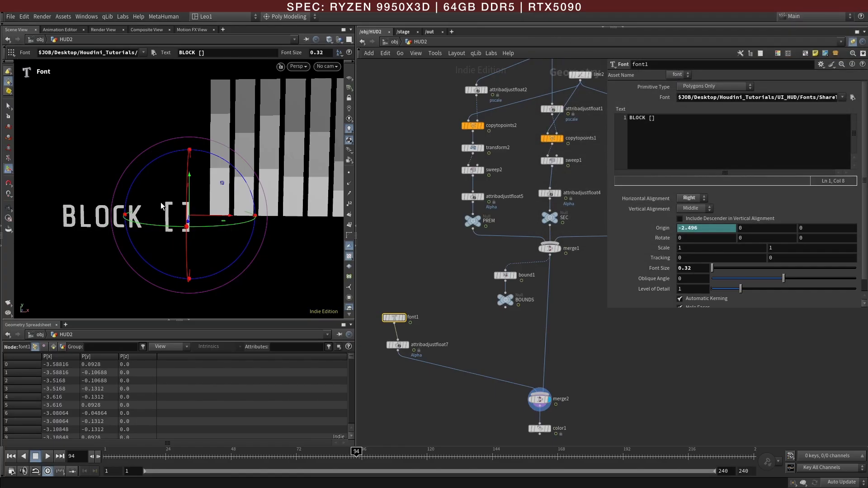
Raise the BLOCK [] label with its transform handle to an origin Y of about 0.181.
{"action": "left_click_drag", "start_coordinate": [235, 246], "coordinate": [190, 175]}
{"action": "left_click_drag", "start_coordinate": [140, 199], "coordinate": [164, 200], "text": "alt"}
{"action": "middle_click_drag", "start_coordinate": [476, 347], "coordinate": [517, 345]}
{"action": "key", "text": "Escape"}
{"action": "left_click_drag", "start_coordinate": [220, 239], "coordinate": [164, 244]}
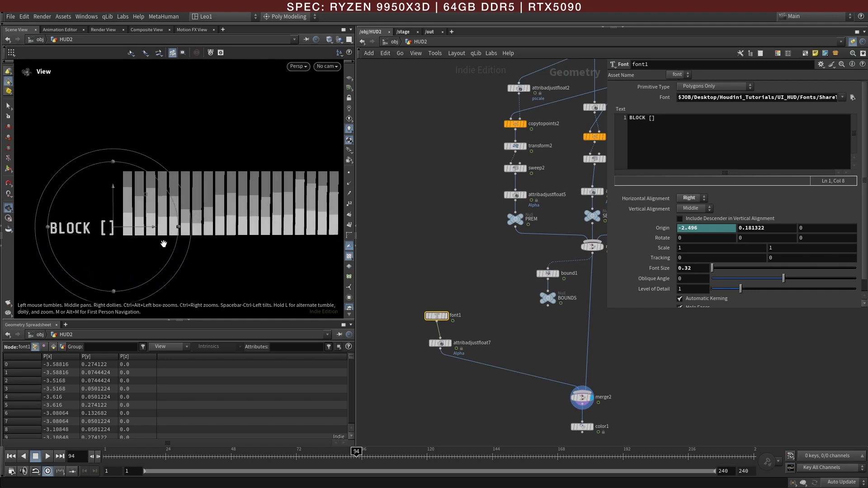
{"action": "key", "text": "Return"}
Increase line2's length to make the bars taller, and set line1's length to 4.55.
{"action": "scroll", "coordinate": [420, 276], "scroll_direction": "down", "scroll_amount": 3}
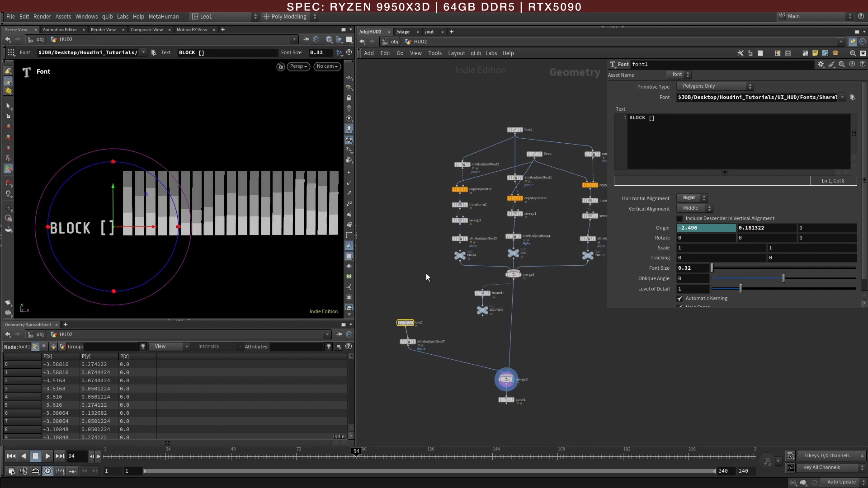
{"action": "middle_click_drag", "start_coordinate": [465, 269], "coordinate": [441, 308]}
{"action": "scroll", "coordinate": [506, 226], "scroll_direction": "up", "scroll_amount": 3}
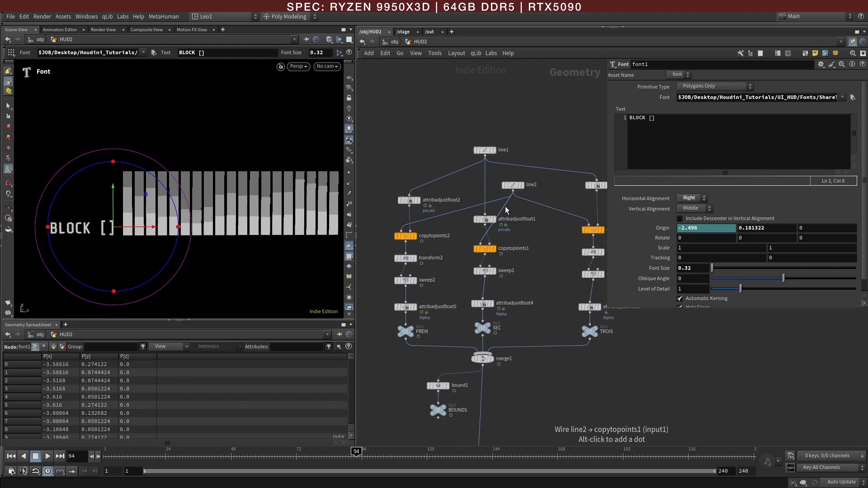
{"action": "left_click", "coordinate": [513, 185]}
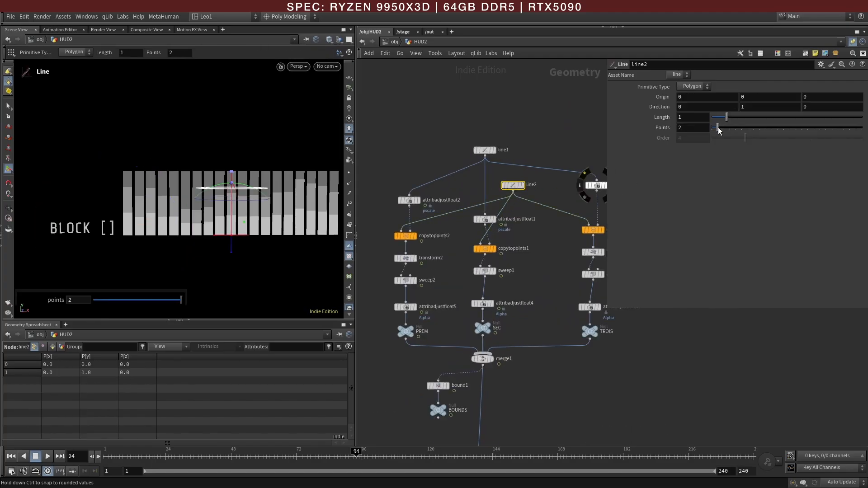
{"action": "left_click_drag", "start_coordinate": [726, 121], "coordinate": [733, 125]}
{"action": "left_click", "coordinate": [489, 153]}
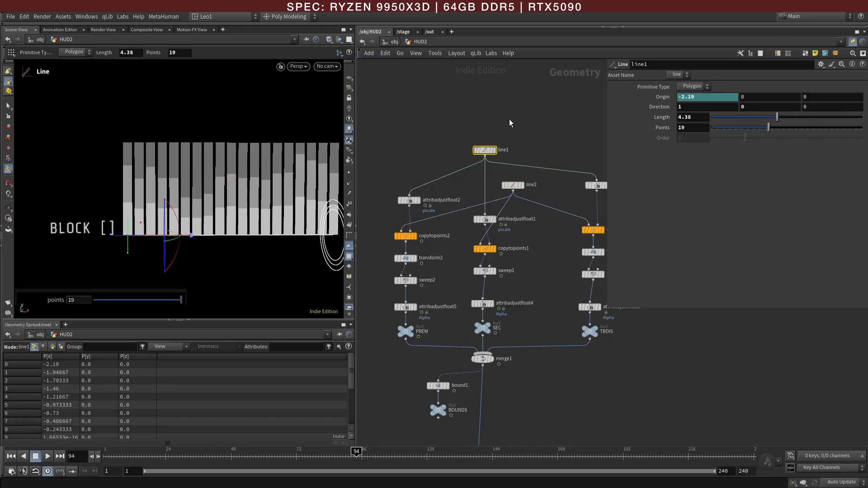
{"action": "mouse_move", "coordinate": [771, 121]}
{"action": "left_mouse_down"}
{"action": "mouse_move", "coordinate": [791, 121]}
{"action": "mouse_move", "coordinate": [780, 121]}
{"action": "left_mouse_up"}
{"action": "scroll", "coordinate": [225, 228], "scroll_direction": "up", "scroll_amount": 5}
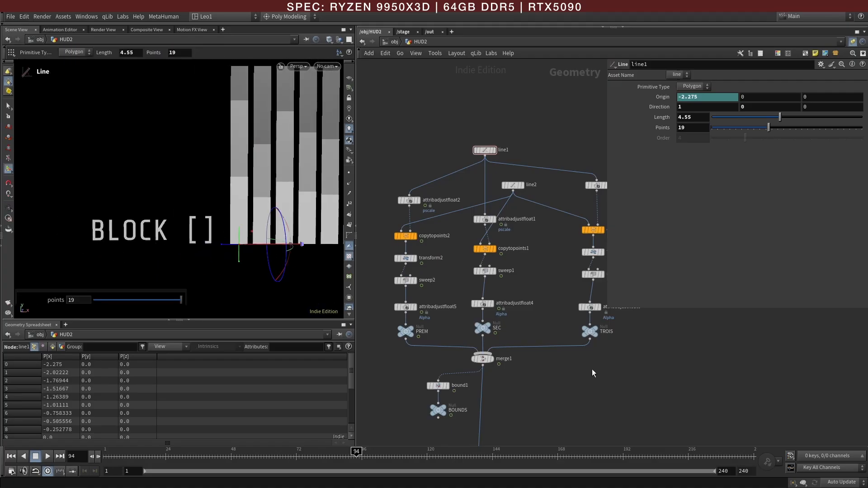
Save the scene and check the reference HUD image for its block labels and bracketed values.
{"action": "left_click_drag", "start_coordinate": [606, 307], "coordinate": [656, 307]}
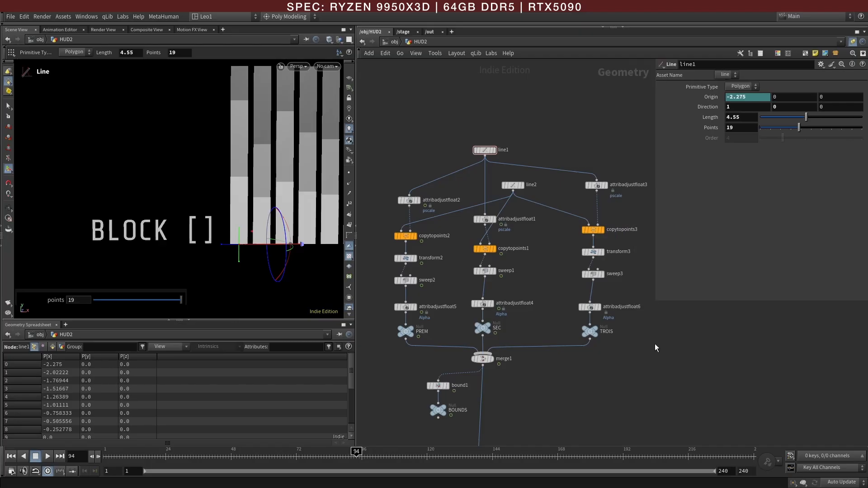
{"action": "key", "text": "ctrl+s"}
{"action": "middle_click_drag", "start_coordinate": [643, 374], "coordinate": [636, 296]}
{"action": "middle_click_drag", "start_coordinate": [487, 378], "coordinate": [627, 335]}
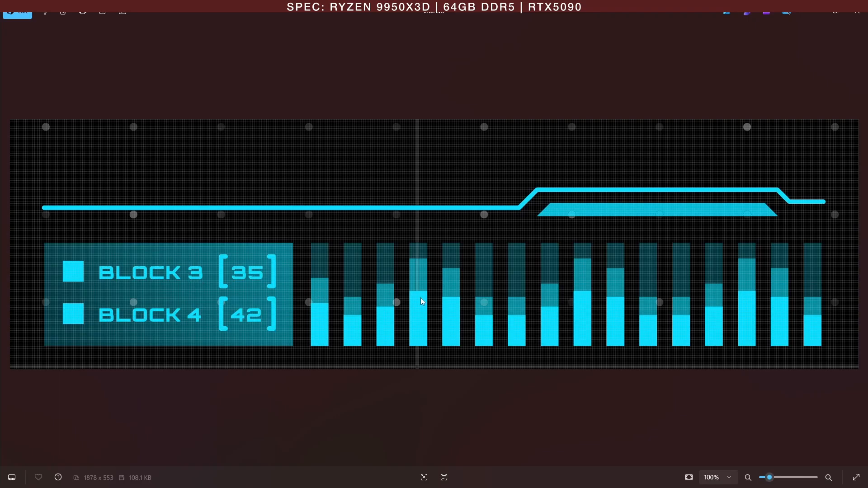
{"action": "left_click", "coordinate": [812, 12]}
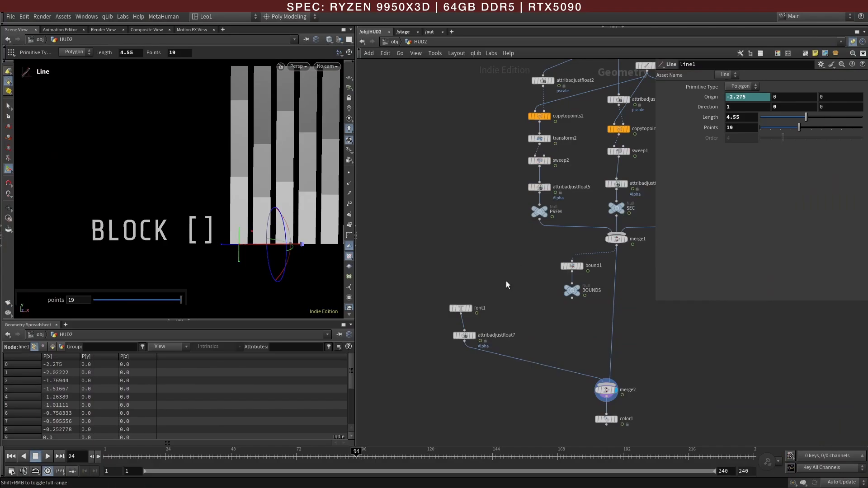
Line font1 up above attribadjustfloat7 and widen the parameter pane to show its full font path.
{"action": "left_click_drag", "start_coordinate": [462, 308], "coordinate": [462, 312]}
{"action": "left_click", "coordinate": [463, 316]}
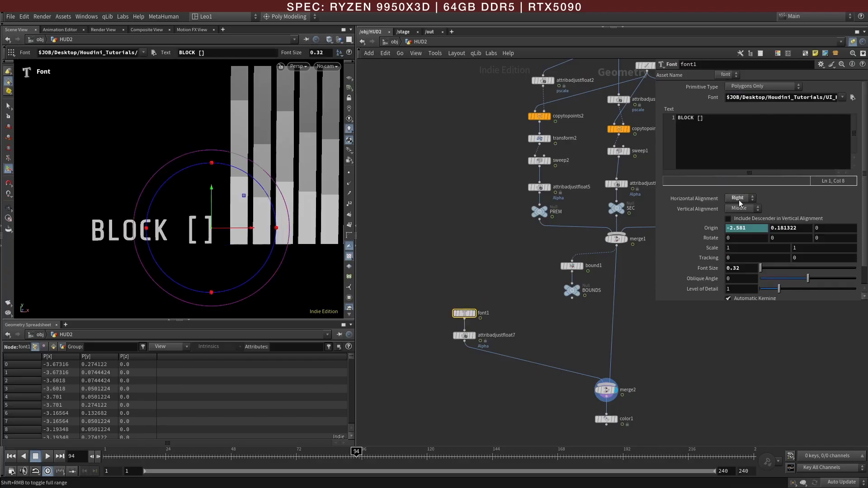
{"action": "left_click", "coordinate": [700, 118]}
{"action": "left_click_drag", "start_coordinate": [656, 153], "coordinate": [570, 152]}
{"action": "middle_click_drag", "start_coordinate": [502, 238], "coordinate": [381, 284]}
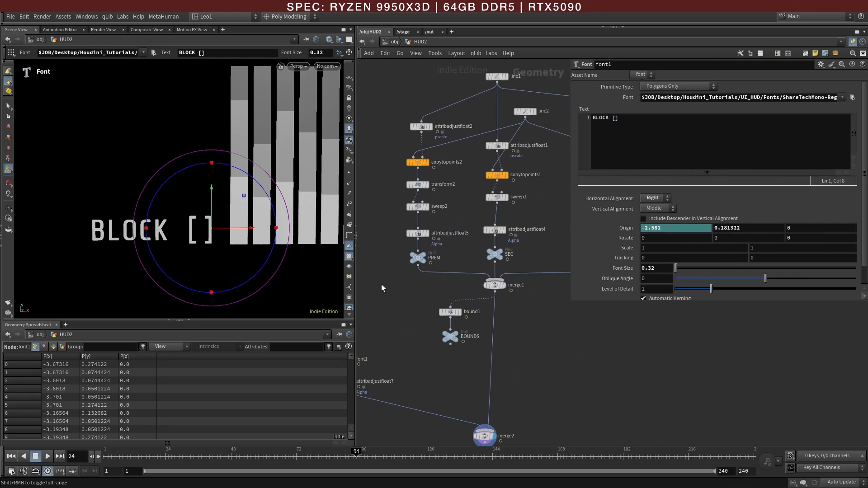
Display the PREM bars on their own and scrub the timeline to frame 106 to examine their changing heights.
{"action": "left_click", "coordinate": [419, 258]}
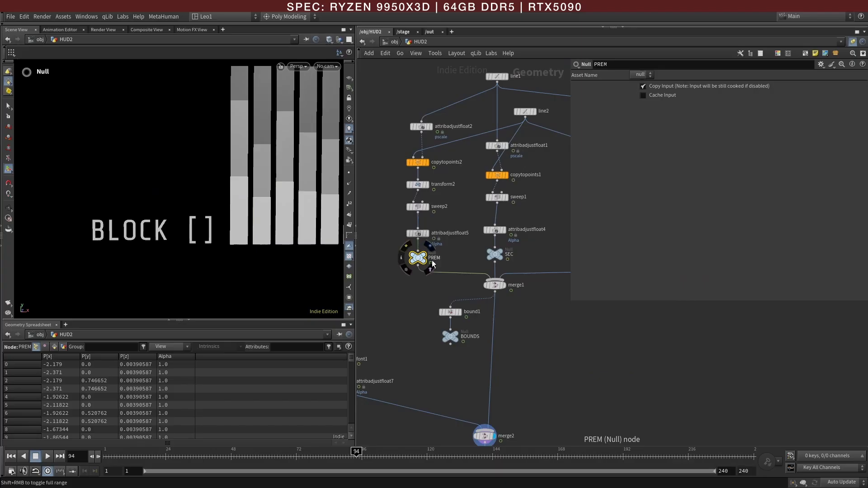
{"action": "left_click", "coordinate": [429, 246]}
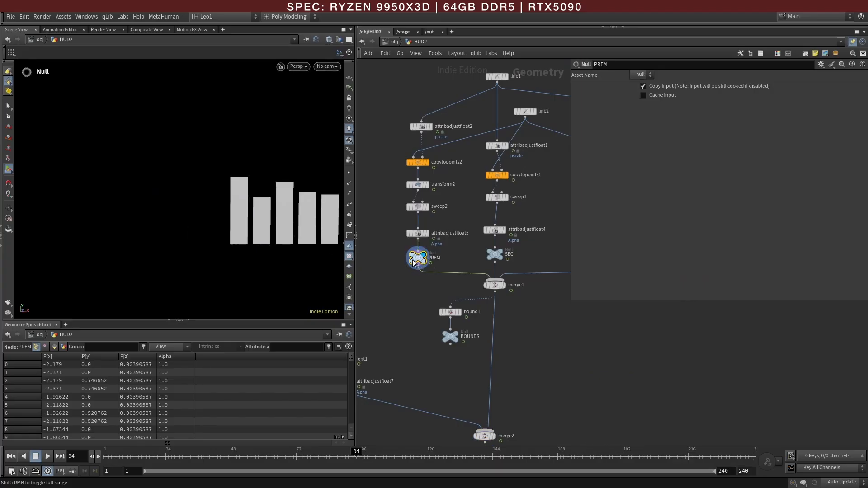
{"action": "right_click_drag", "start_coordinate": [261, 216], "coordinate": [81, 217], "text": "alt"}
{"action": "middle_click_drag", "start_coordinate": [232, 220], "coordinate": [79, 225], "text": "alt"}
{"action": "right_click_drag", "start_coordinate": [157, 219], "coordinate": [234, 219], "text": "alt"}
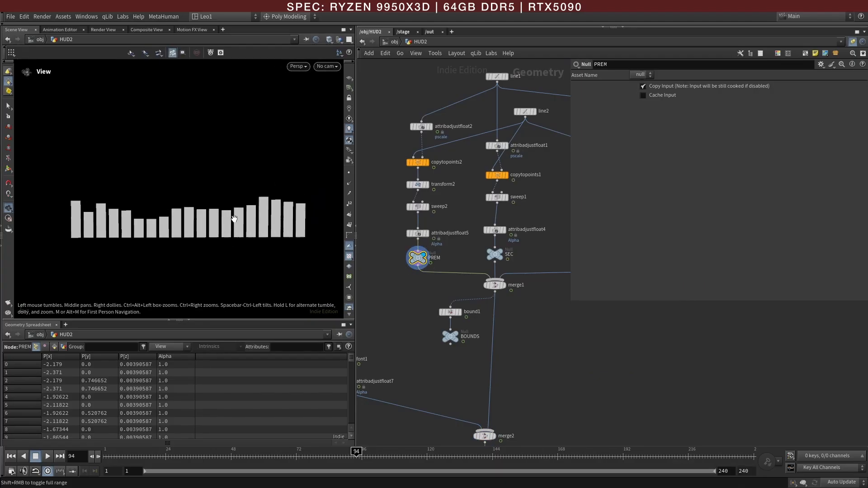
{"action": "key", "text": "Return"}
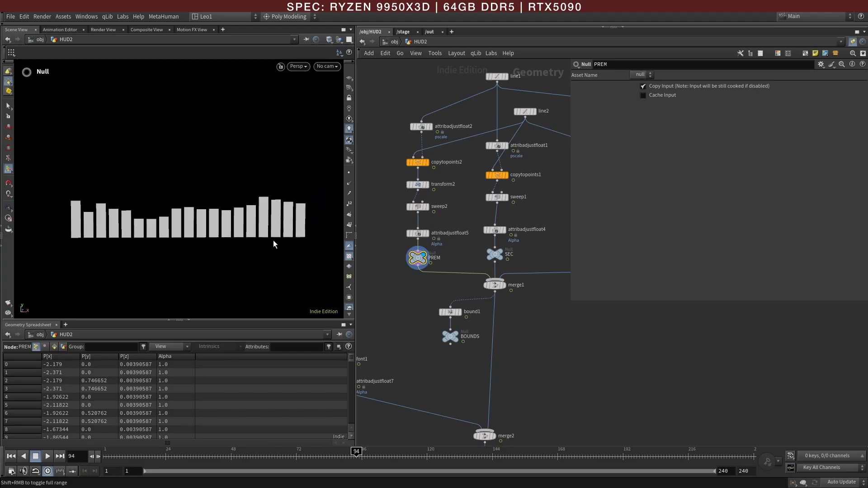
{"action": "left_click_drag", "start_coordinate": [219, 465], "coordinate": [388, 463]}
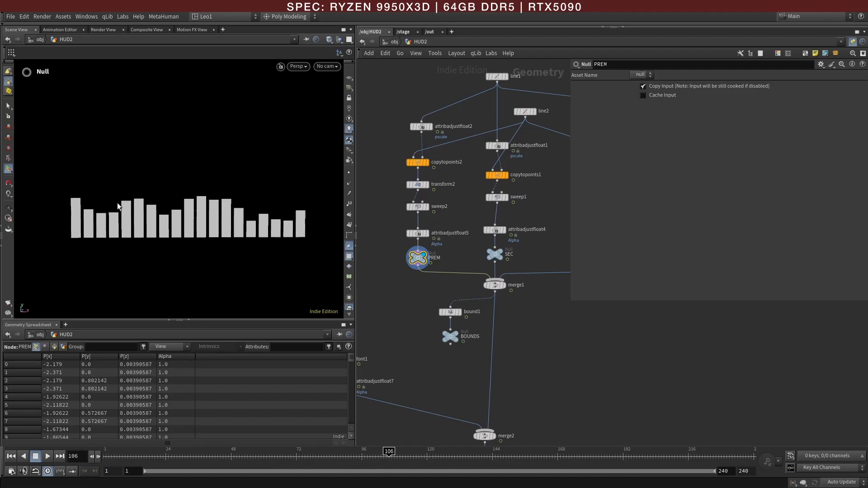
Insert a pair of backticks between the square brackets in font1's text, making it BLOCK [``].
{"action": "middle_click_drag", "start_coordinate": [430, 369], "coordinate": [511, 373]}
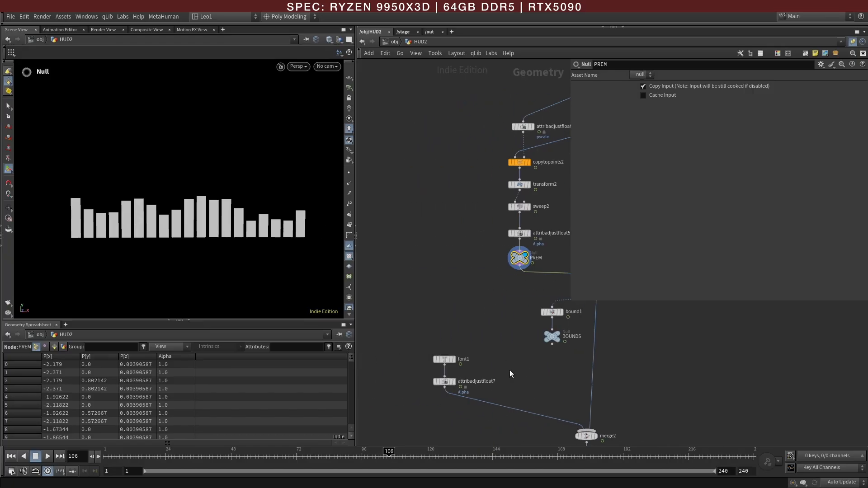
{"action": "left_click", "coordinate": [445, 359]}
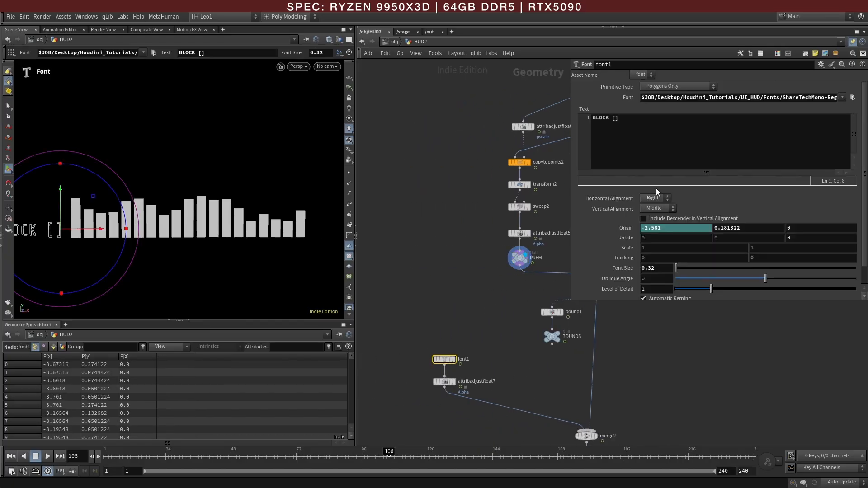
{"action": "left_click", "coordinate": [615, 118]}
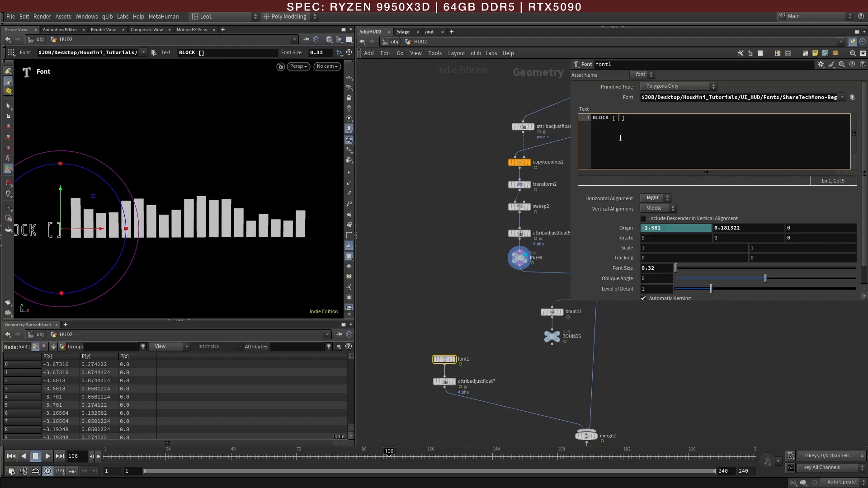
{"action": "middle_click_drag", "start_coordinate": [519, 288], "coordinate": [477, 297]}
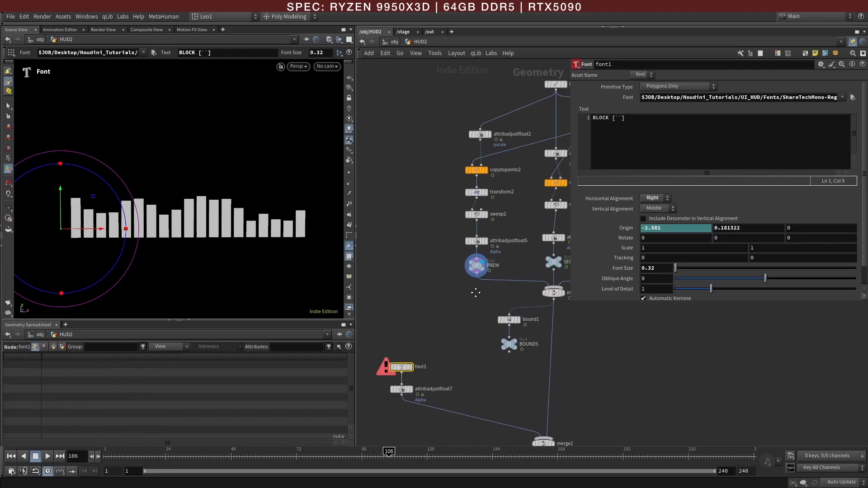
{"action": "left_click", "coordinate": [479, 270]}
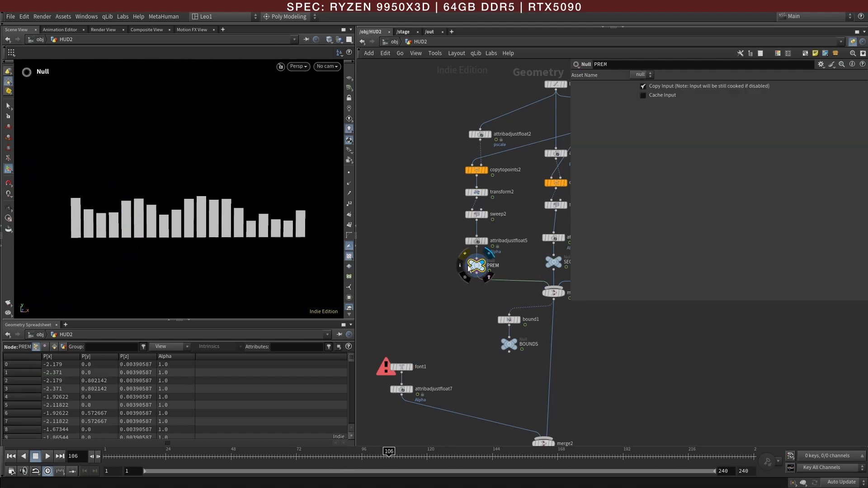
Copy font1's origin X expression bbox("../BOUNDS",D_XMIN) between the backticks of its text and apply it.
{"action": "left_click", "coordinate": [412, 366]}
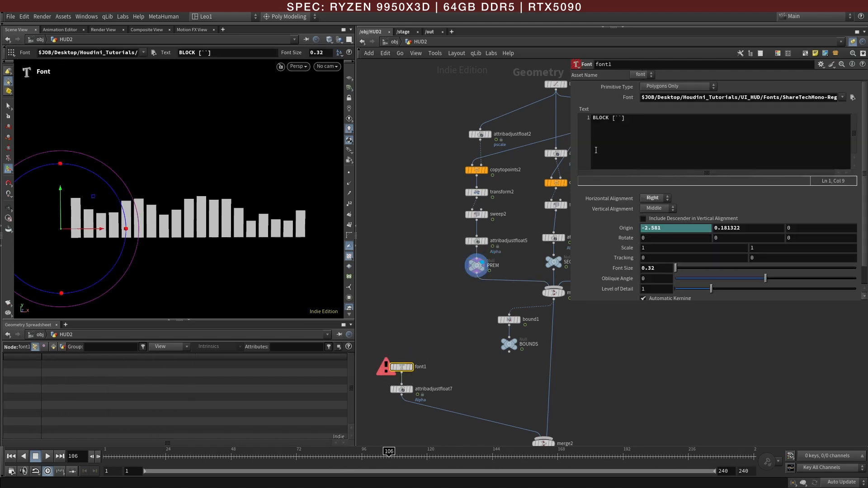
{"action": "left_click", "coordinate": [626, 228]}
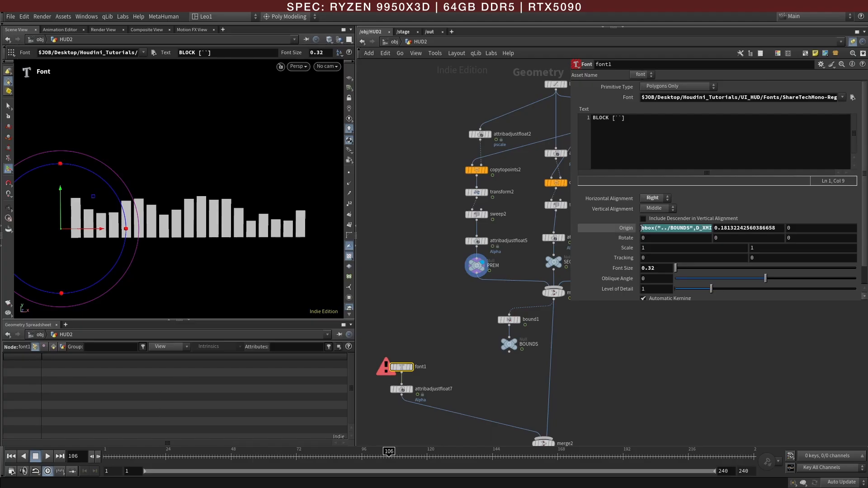
{"action": "left_click", "coordinate": [676, 228]}
{"action": "left_click_drag", "start_coordinate": [723, 228], "coordinate": [635, 228]}
{"action": "key", "text": "ctrl+c"}
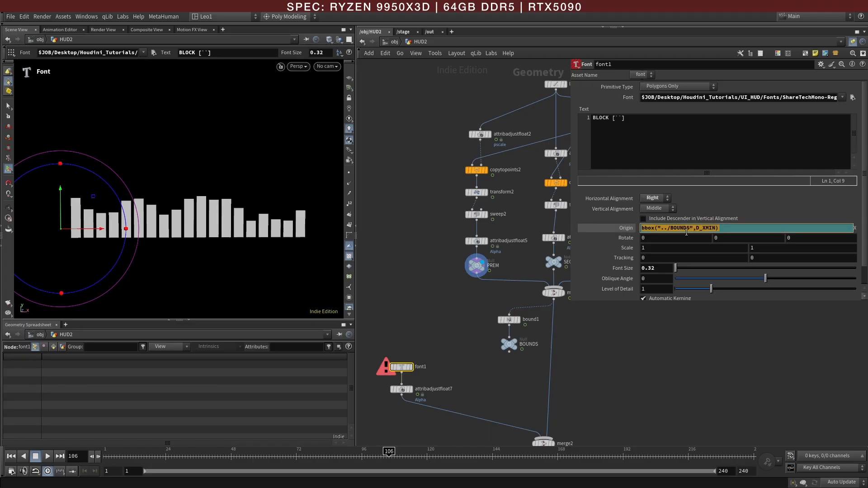
{"action": "left_click", "coordinate": [617, 118]}
{"action": "key", "text": "ctrl+v"}
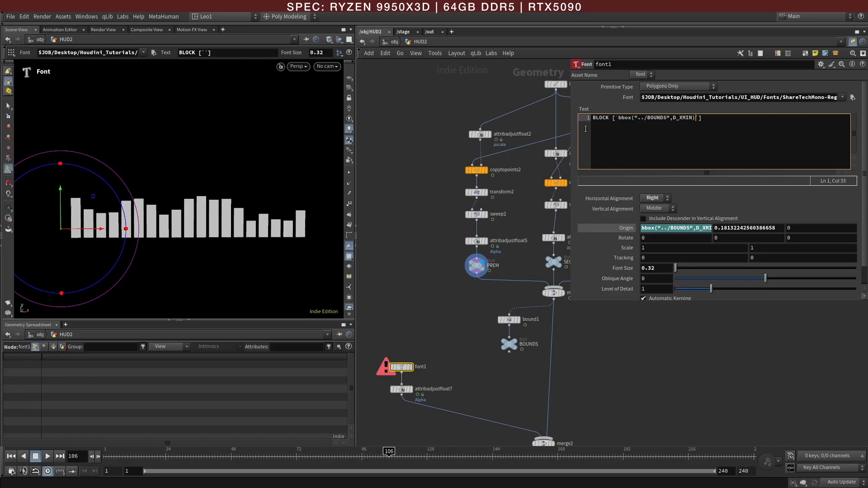
{"action": "left_click", "coordinate": [586, 110]}
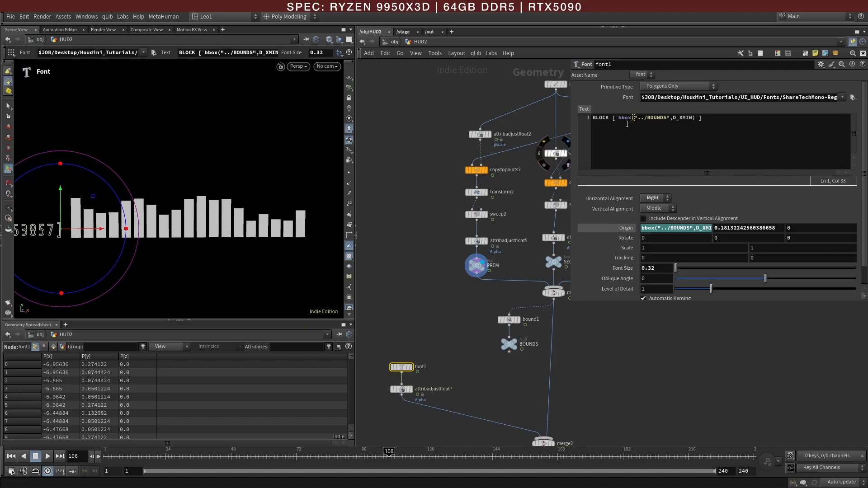
Change the bracketed expression in font1's text to bbox("../PREM",D_YMAX) and apply it.
{"action": "left_click_drag", "start_coordinate": [667, 118], "coordinate": [648, 119]}
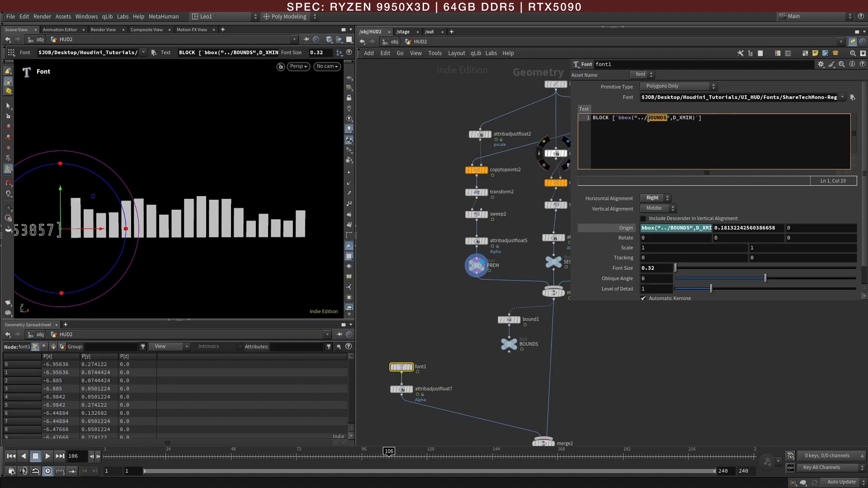
{"action": "type", "text": "PREM"}
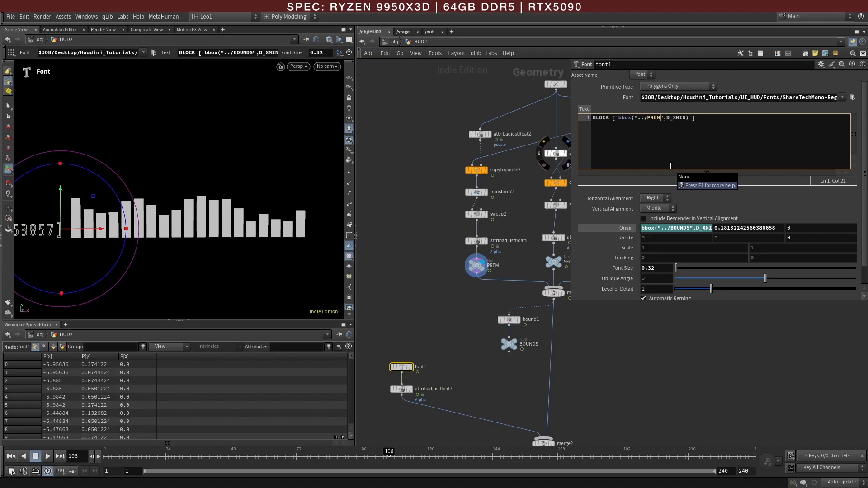
{"action": "left_click", "coordinate": [673, 118]}
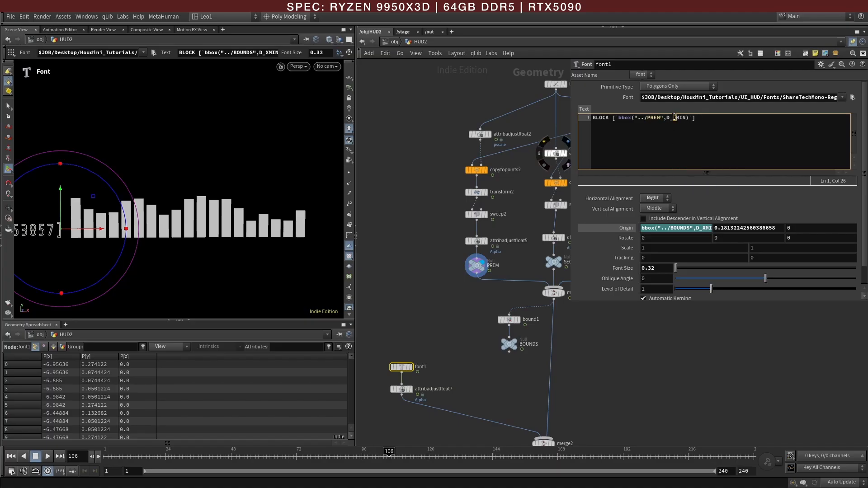
{"action": "key", "text": "Delete"}
{"action": "type", "text": "Y"}
{"action": "left_click_drag", "start_coordinate": [687, 118], "coordinate": [680, 118]}
{"action": "type", "text": "AX"}
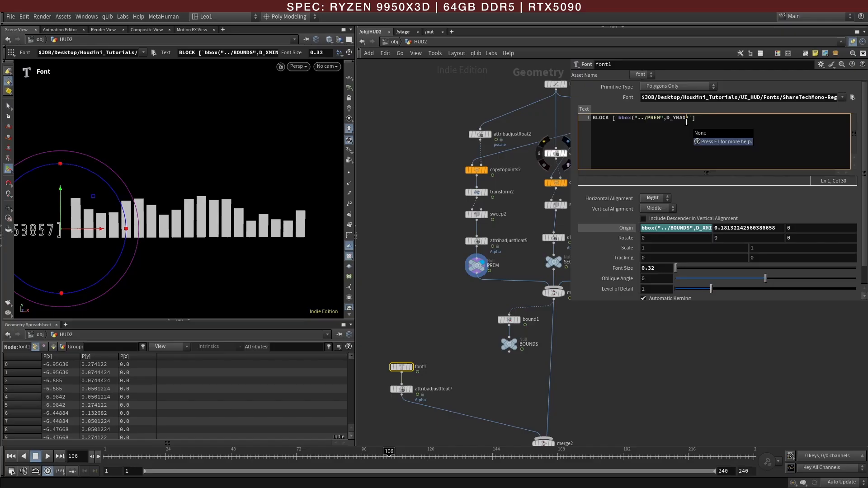
{"action": "left_click", "coordinate": [442, 210]}
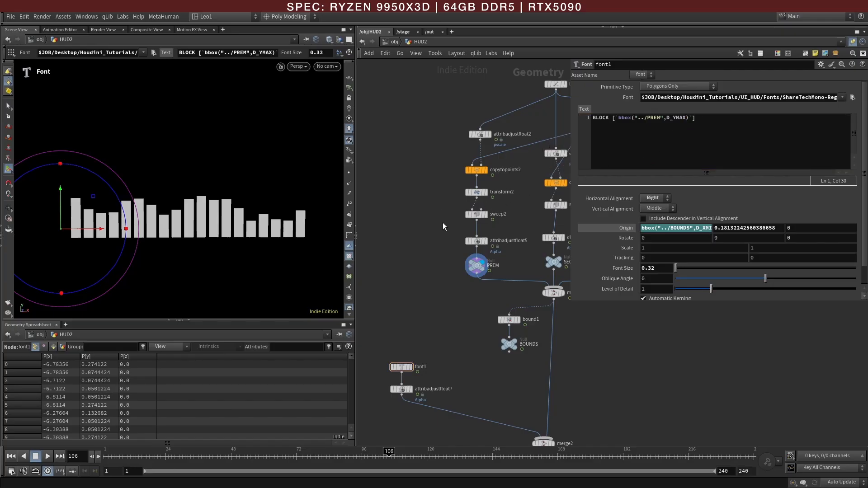
Display merge2 and frame the view on the BLOCK label together with the bars.
{"action": "right_click_drag", "start_coordinate": [169, 179], "coordinate": [155, 204], "text": "alt"}
{"action": "middle_click_drag", "start_coordinate": [155, 204], "coordinate": [214, 215], "text": "alt"}
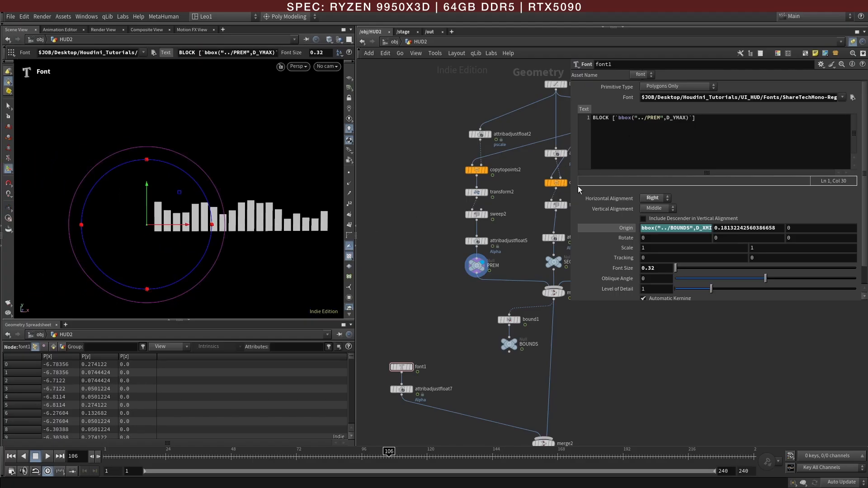
{"action": "left_click", "coordinate": [476, 265]}
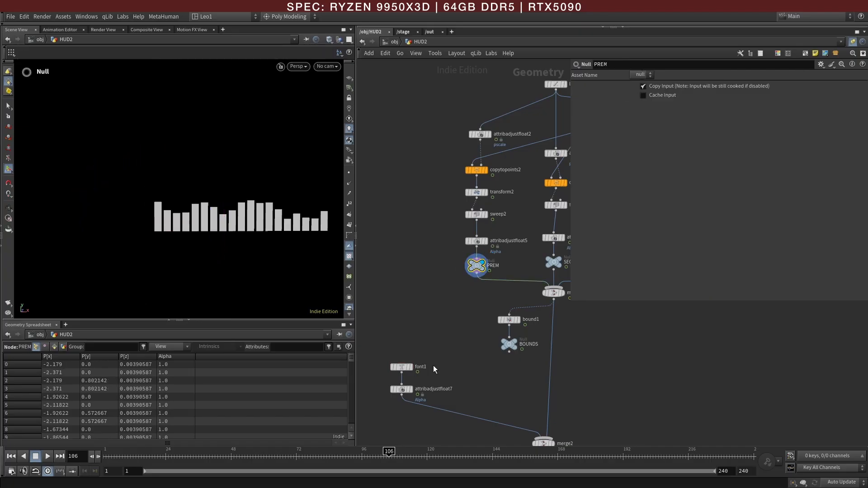
{"action": "left_click", "coordinate": [401, 391]}
{"action": "middle_click_drag", "start_coordinate": [499, 415], "coordinate": [492, 373]}
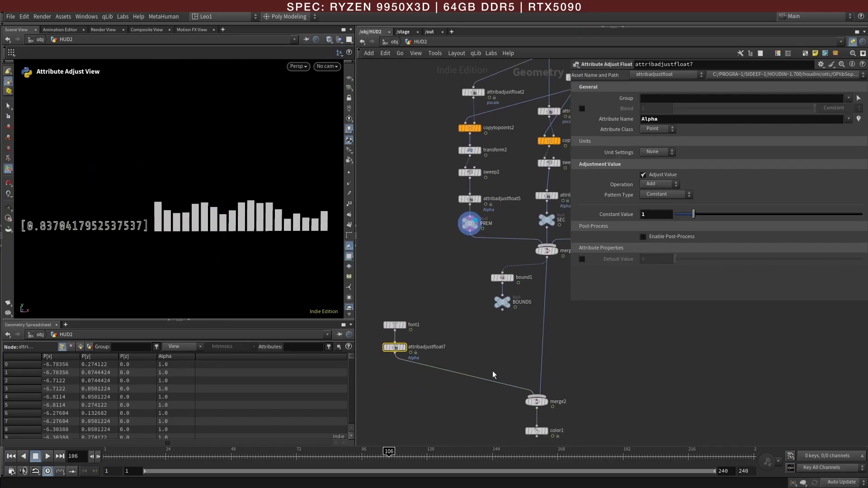
{"action": "left_click", "coordinate": [538, 402]}
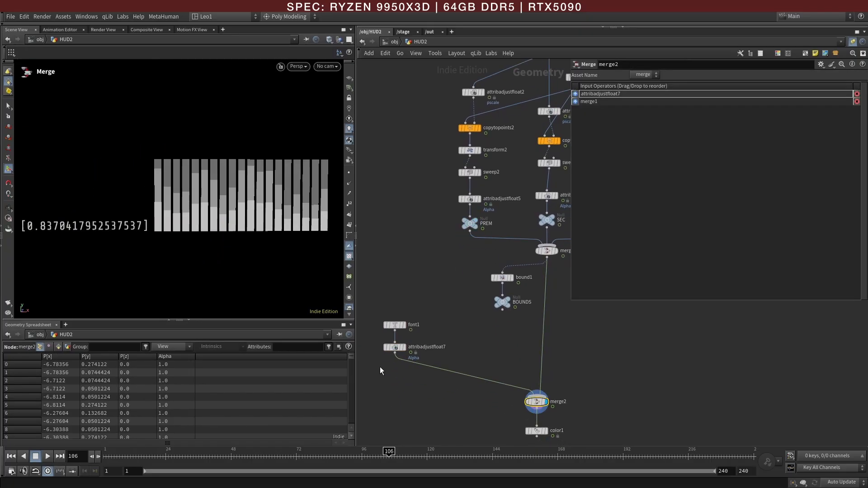
{"action": "middle_click_drag", "start_coordinate": [138, 234], "coordinate": [186, 234]}
{"action": "left_click_drag", "start_coordinate": [211, 245], "coordinate": [248, 249]}
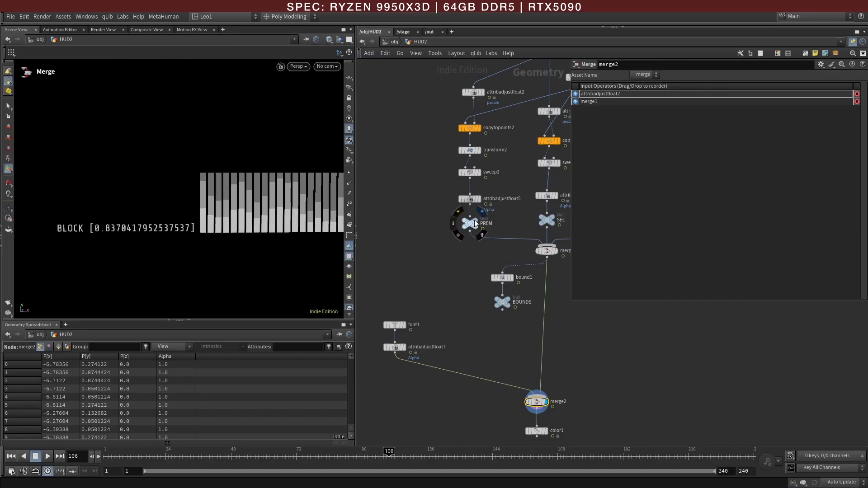
Display the PREM bars on their own and scrub the timeline to frame 17 to examine their heights.
{"action": "key", "text": "Return"}
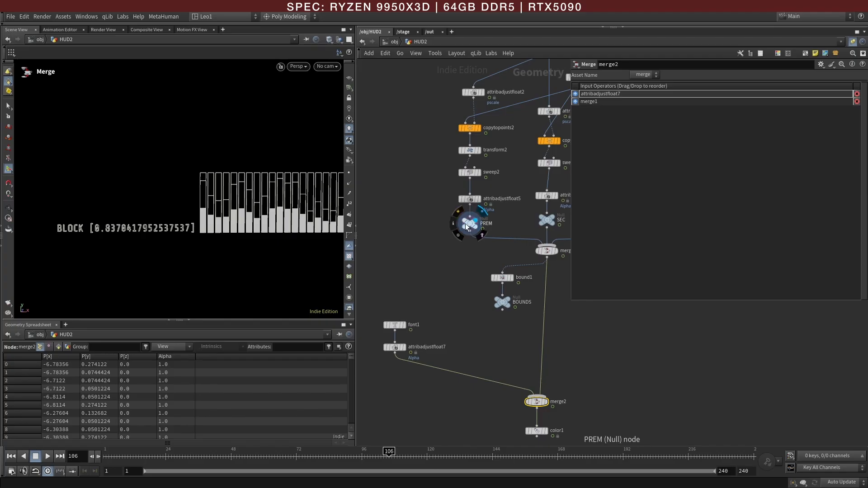
{"action": "left_click", "coordinate": [465, 224]}
{"action": "mouse_move", "coordinate": [156, 456]}
{"action": "left_mouse_down"}
{"action": "mouse_move", "coordinate": [130, 452]}
{"action": "mouse_move", "coordinate": [329, 452]}
{"action": "mouse_move", "coordinate": [146, 452]}
{"action": "left_mouse_up"}
{"action": "middle_click_drag", "start_coordinate": [601, 404], "coordinate": [590, 347]}
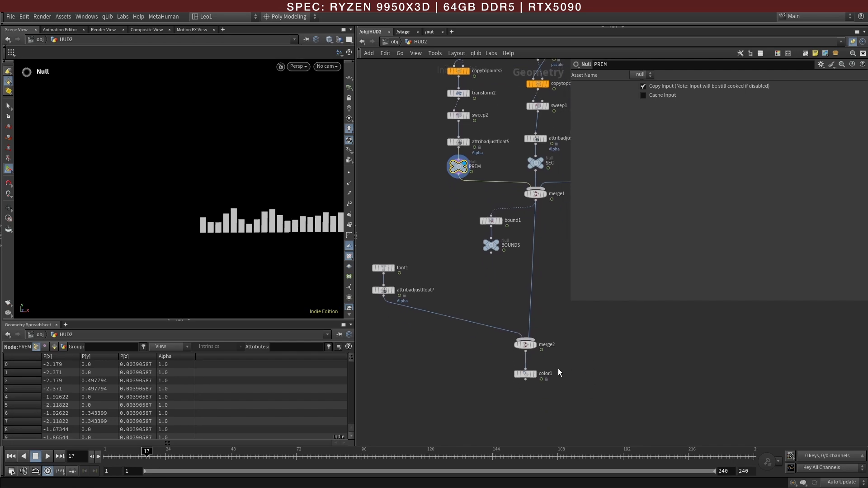
Display merge2 again, scrub to frame 38 and compare the BLOCK label with the HUD reference image.
{"action": "left_click", "coordinate": [383, 271]}
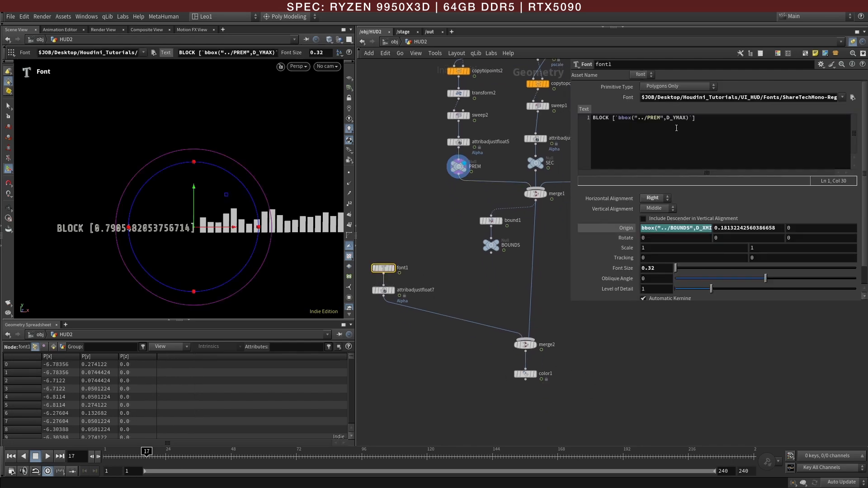
{"action": "left_click", "coordinate": [535, 346]}
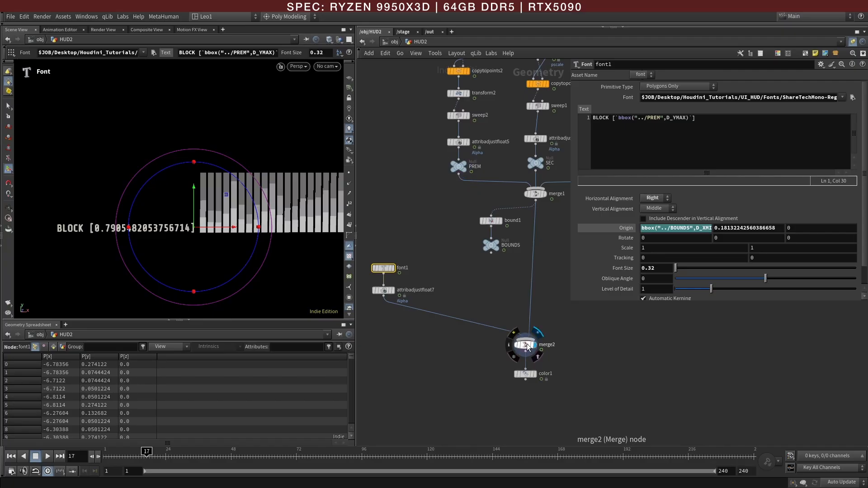
{"action": "left_click", "coordinate": [525, 345]}
{"action": "left_click_drag", "start_coordinate": [165, 458], "coordinate": [204, 451]}
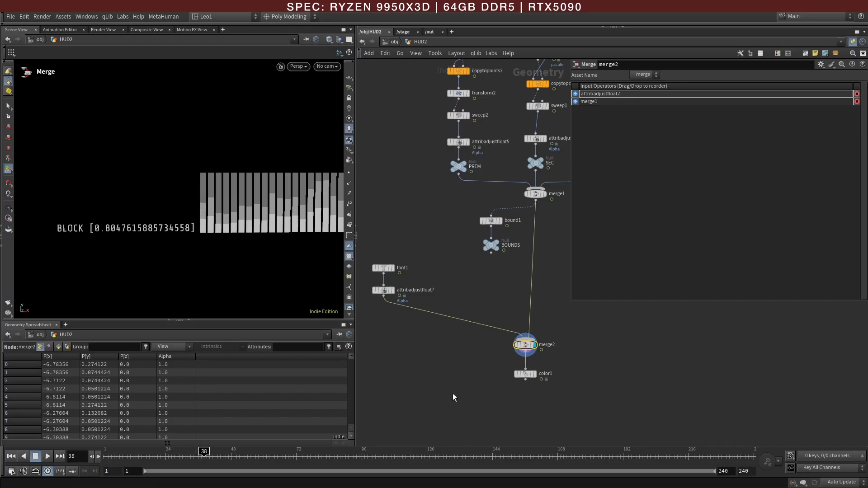
{"action": "key", "text": "alt+Tab"}
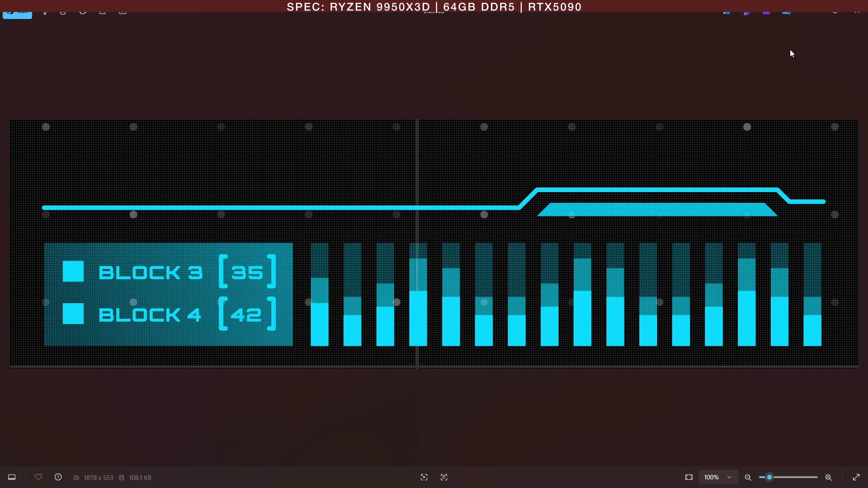
{"action": "left_click", "coordinate": [813, 14]}
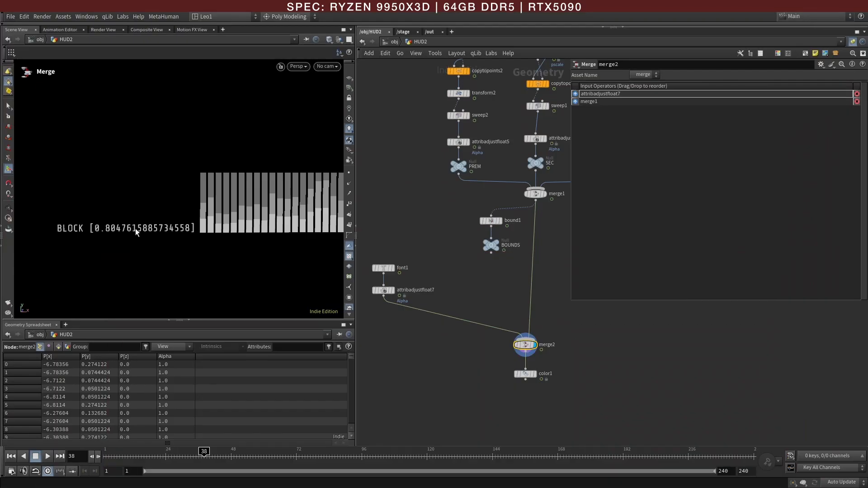
Wrap the PREM bbox expression in font1's text in floor() and check the label at frame 43.
{"action": "left_click", "coordinate": [383, 268]}
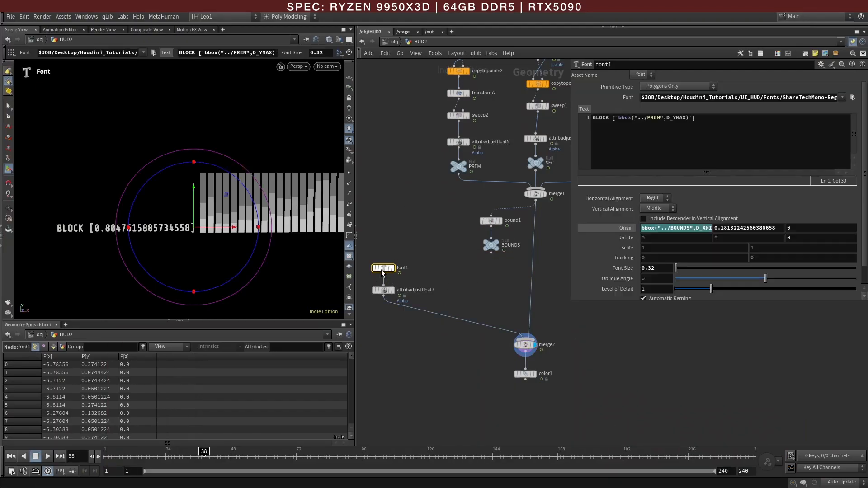
{"action": "left_click", "coordinate": [618, 118]}
{"action": "type", "text": "floo"}
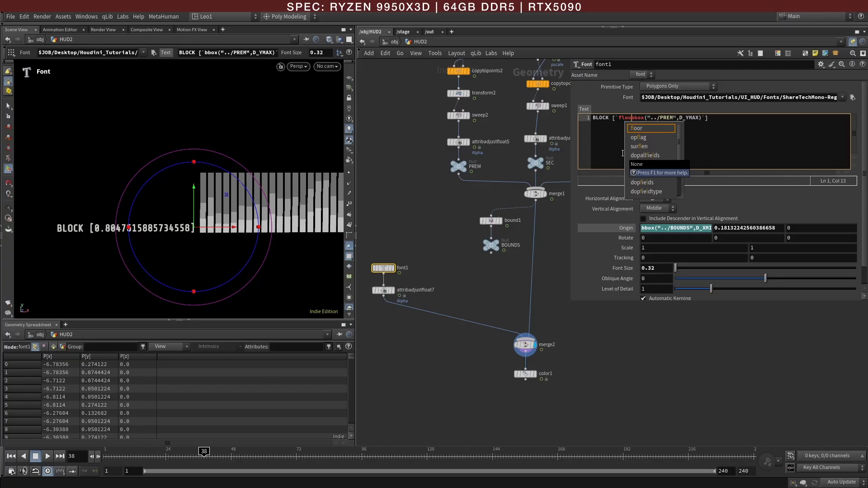
{"action": "type", "text": "r"}
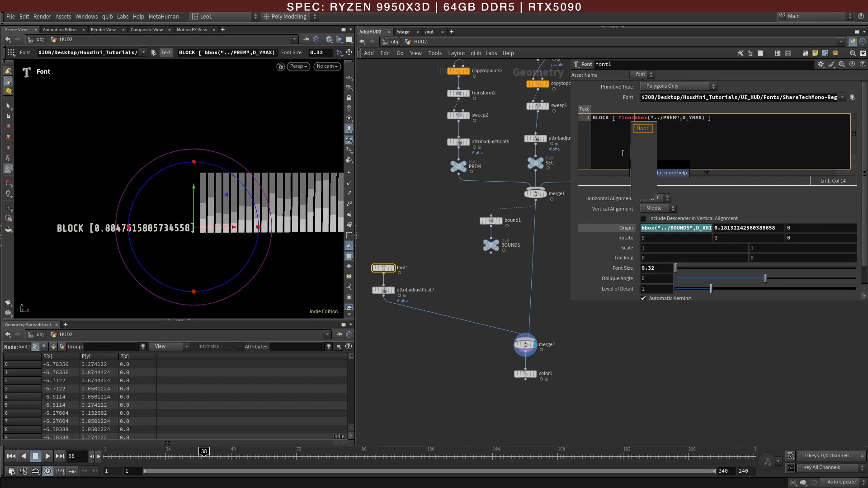
{"action": "type", "text": "("}
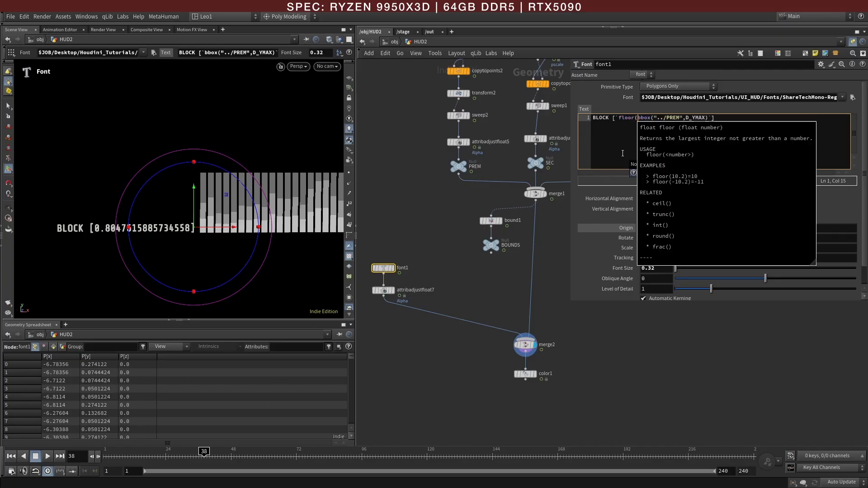
{"action": "left_click", "coordinate": [707, 118]}
{"action": "type", "text": ")"}
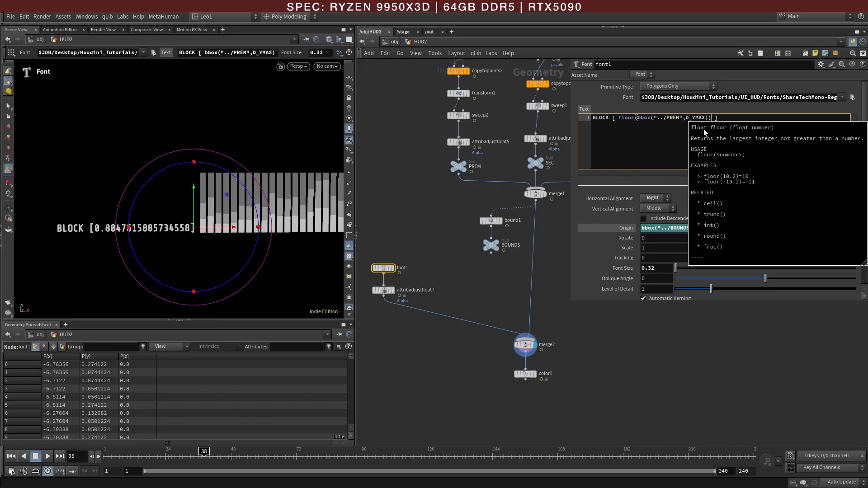
{"action": "left_click", "coordinate": [623, 342]}
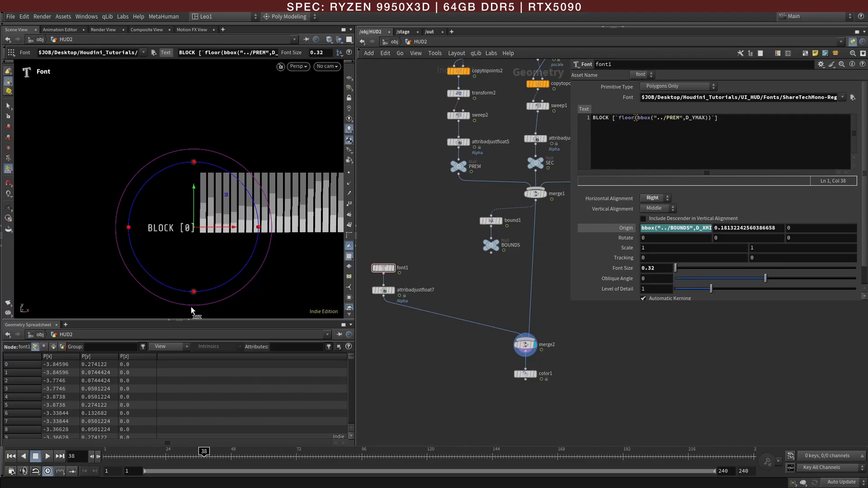
{"action": "left_click_drag", "start_coordinate": [176, 455], "coordinate": [217, 468]}
{"action": "right_click_drag", "start_coordinate": [193, 228], "coordinate": [308, 220], "text": "alt"}
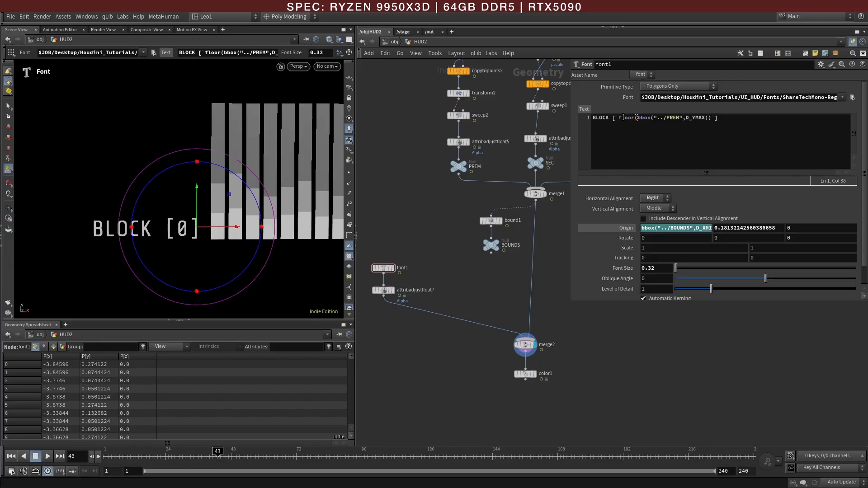
Multiply the bbox value inside floor() by 100 in font1's text and apply it.
{"action": "left_click", "coordinate": [653, 122]}
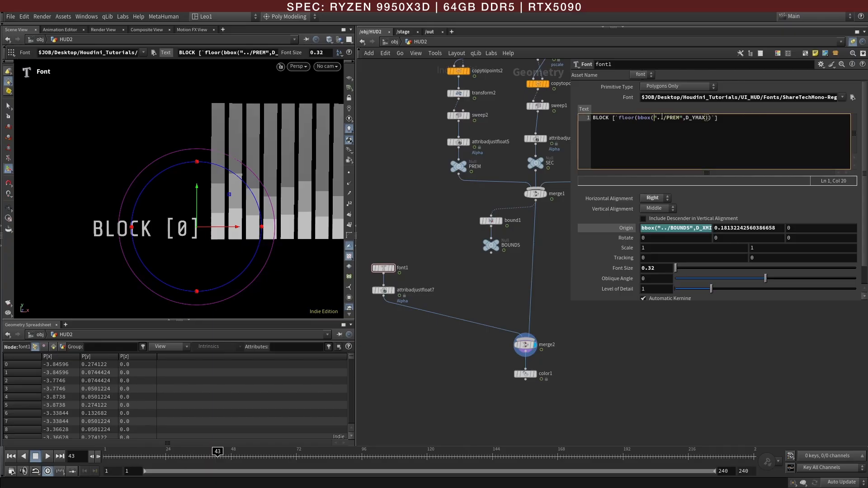
{"action": "left_click", "coordinate": [708, 118]}
{"action": "type", "text": "*100"}
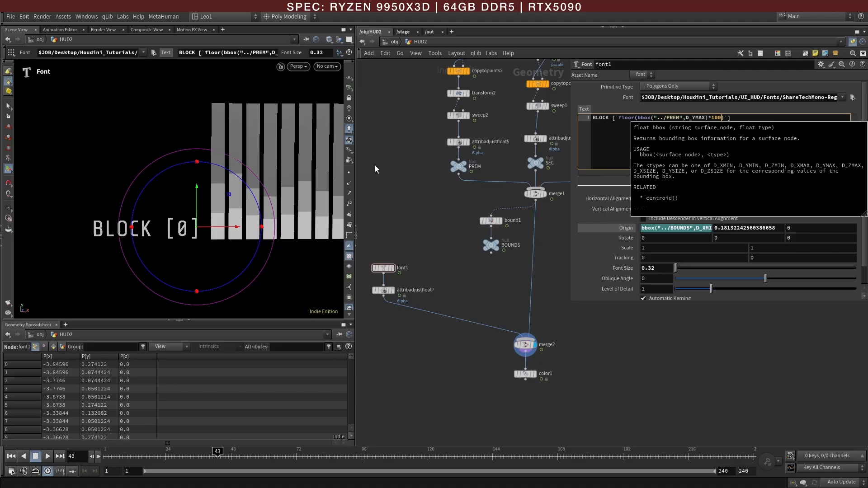
{"action": "left_click", "coordinate": [401, 188]}
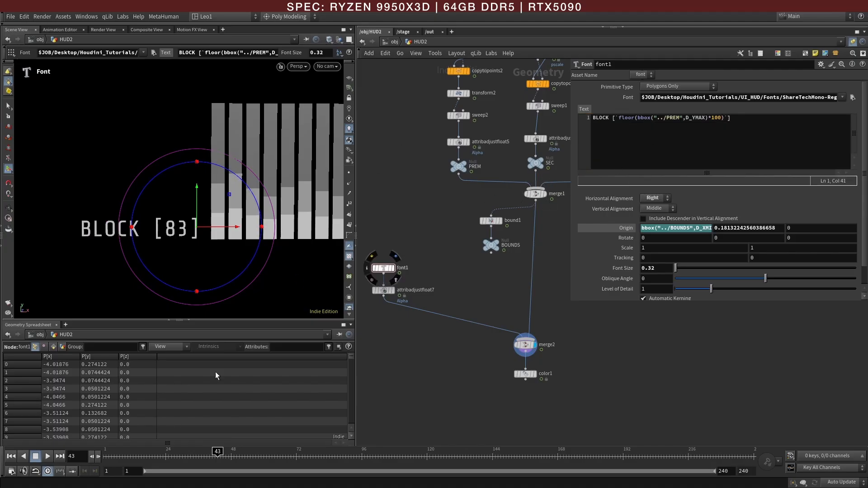
Scrub the timeline to frame 83 to check the BLOCK value, and narrow the parameter pane to uncover more of the network.
{"action": "left_click", "coordinate": [118, 453]}
{"action": "left_click_drag", "start_coordinate": [117, 453], "coordinate": [326, 470]}
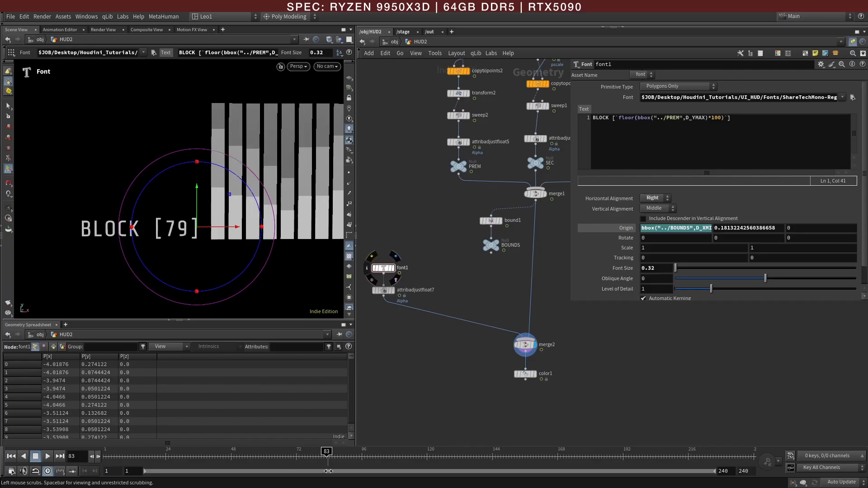
{"action": "scroll", "coordinate": [464, 357], "scroll_direction": "down", "scroll_amount": 2}
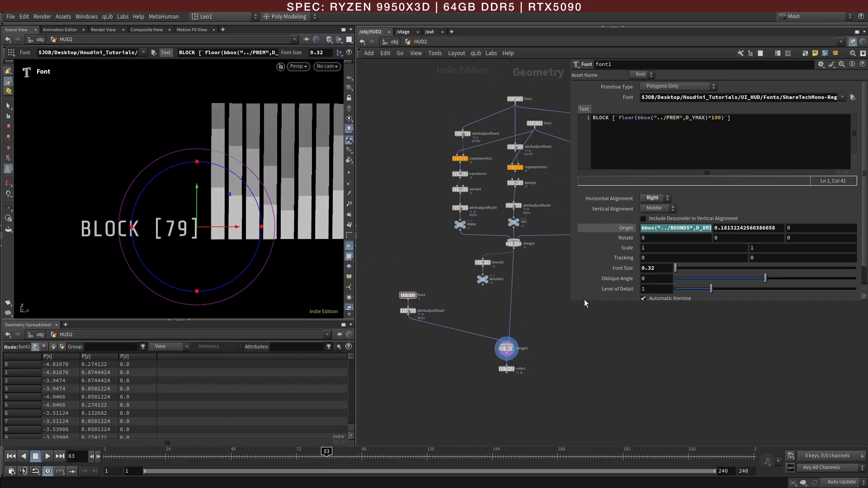
{"action": "left_click_drag", "start_coordinate": [569, 301], "coordinate": [601, 301]}
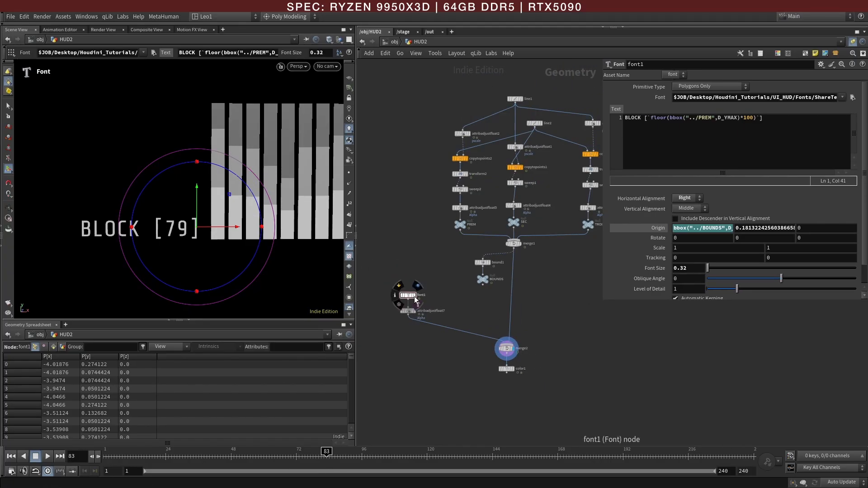
{"action": "middle_click_drag", "start_coordinate": [448, 311], "coordinate": [457, 321]}
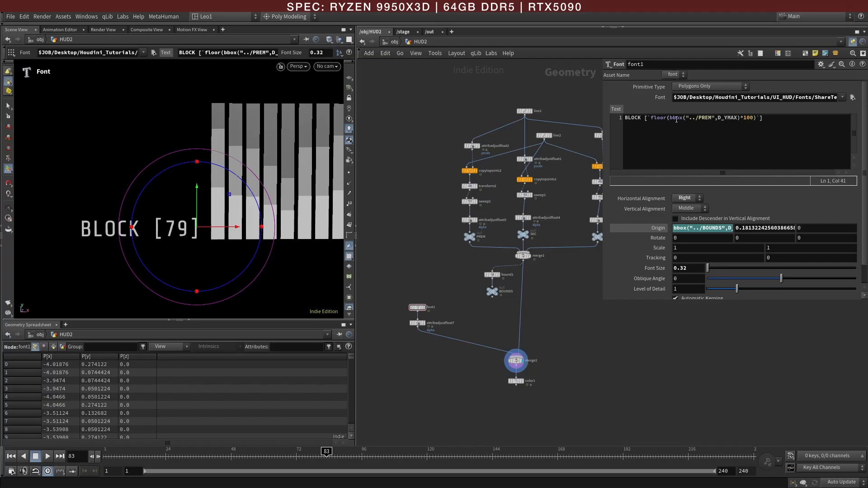
Shift the decimal point of font1's origin Y two places, making it 18.132242560386658.
{"action": "left_click_drag", "start_coordinate": [668, 118], "coordinate": [739, 118]}
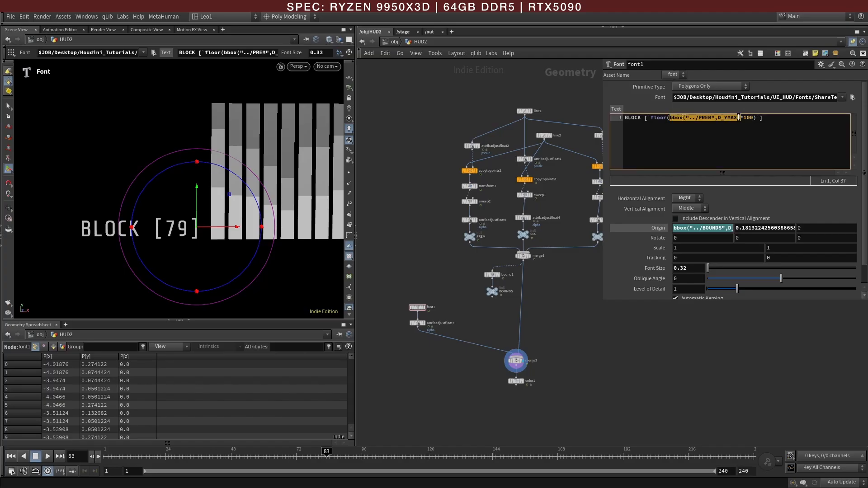
{"action": "left_click", "coordinate": [739, 117]}
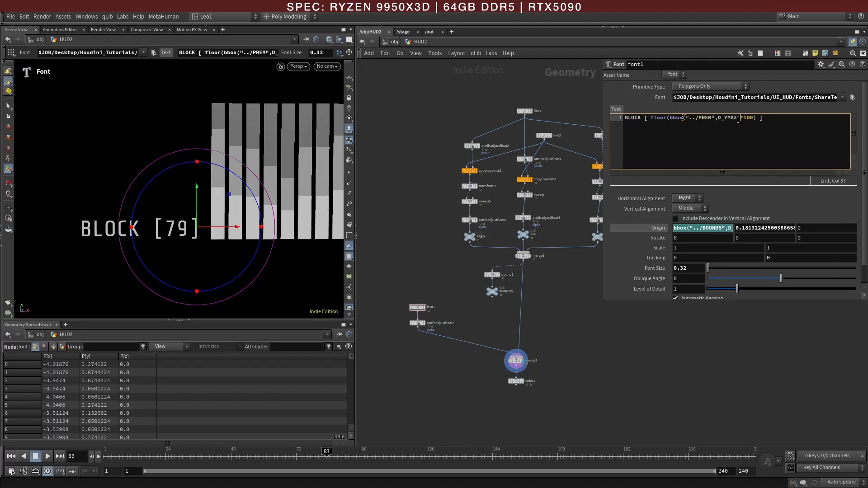
{"action": "left_click_drag", "start_coordinate": [752, 118], "coordinate": [744, 117]}
{"action": "left_click", "coordinate": [746, 229]}
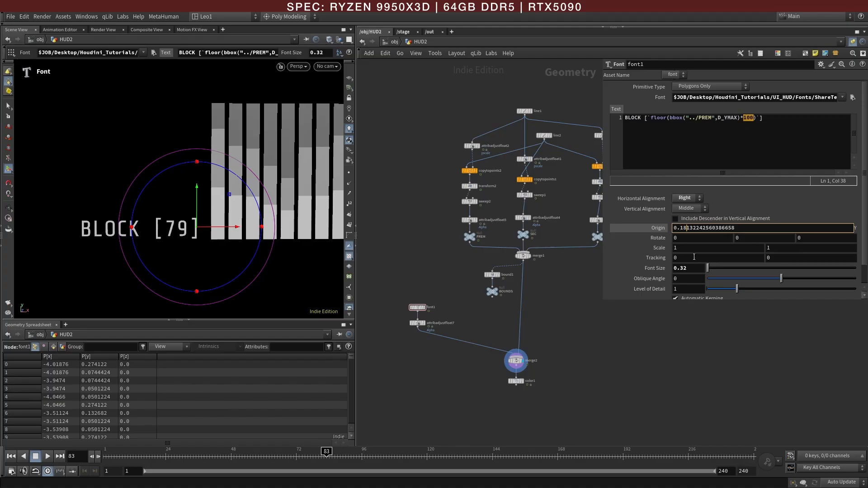
{"action": "left_click_drag", "start_coordinate": [686, 228], "coordinate": [682, 228]}
{"action": "type", "text": "."}
{"action": "key", "text": "ctrl+v"}
{"action": "key", "text": "Return"}
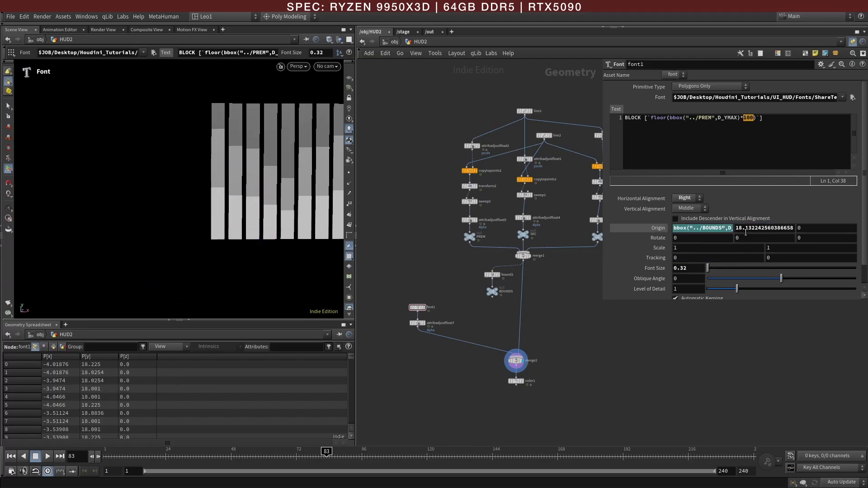
Undo the last change to font1's origin Y.
{"action": "key", "text": "ctrl+z"}
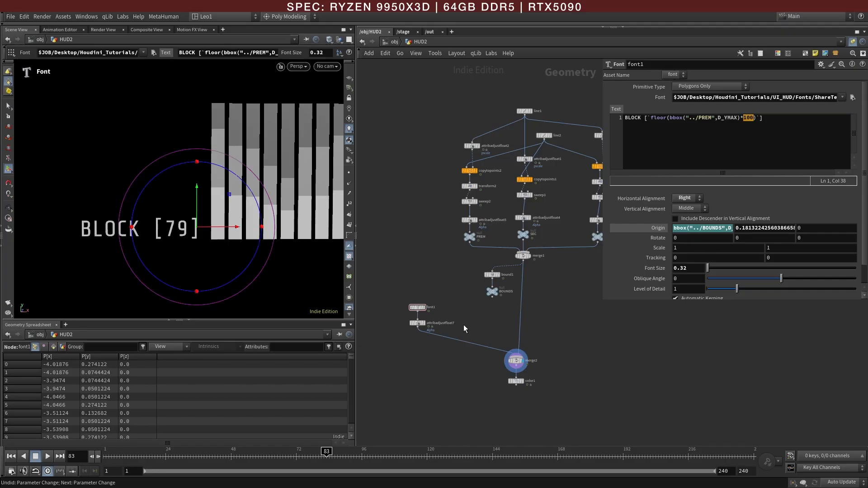
Duplicate font1 and raise the copied label above the original, to an origin Y of about 0.605.
{"action": "scroll", "coordinate": [463, 324], "scroll_direction": "up", "scroll_amount": 2}
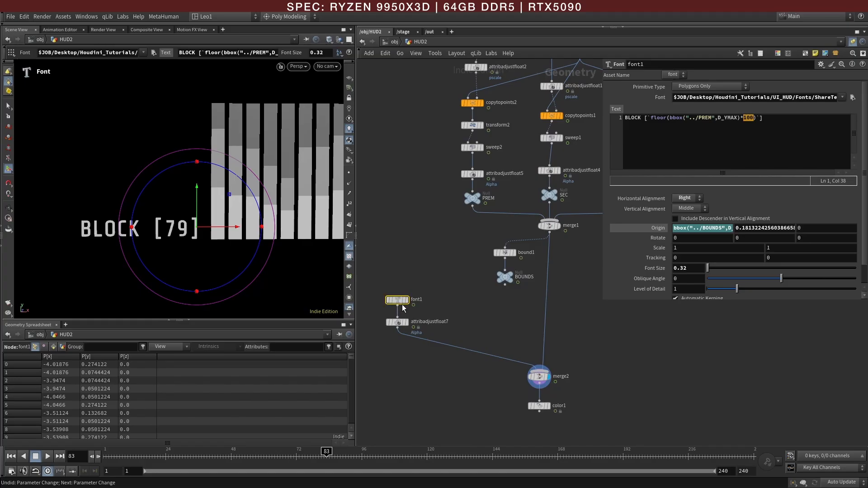
{"action": "left_click_drag", "start_coordinate": [402, 304], "coordinate": [435, 286]}
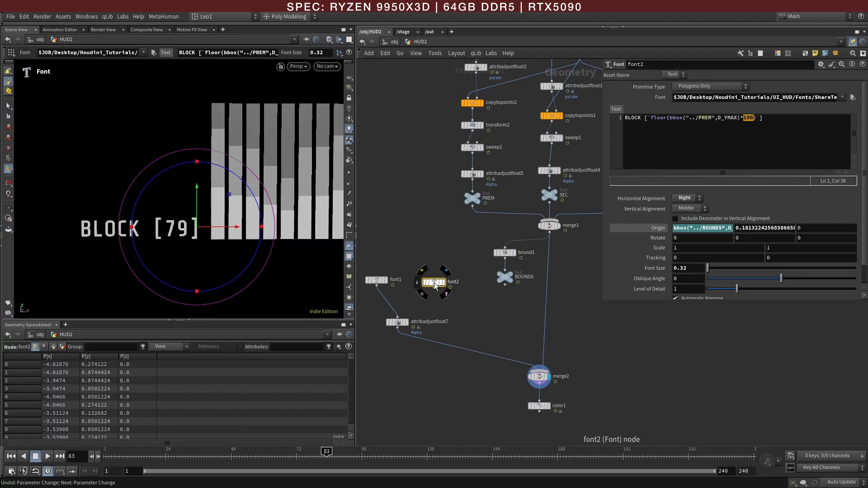
{"action": "left_click_drag", "start_coordinate": [197, 212], "coordinate": [197, 179]}
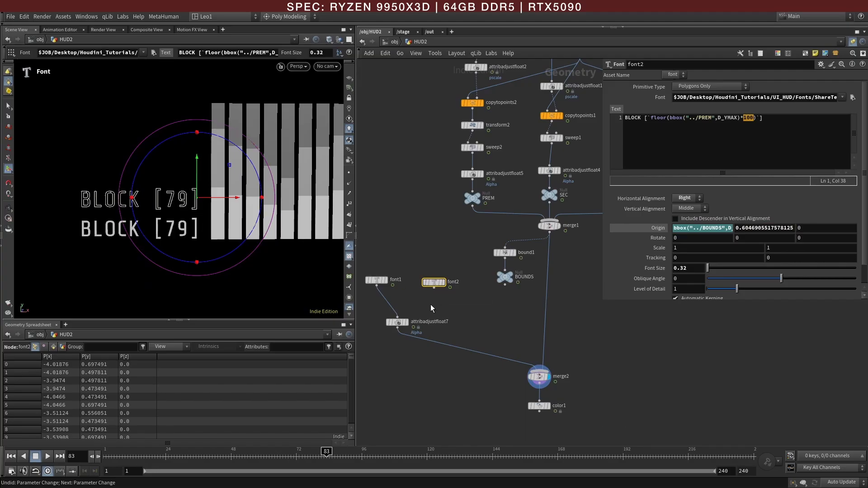
Point the bbox expression in font2's text at ../SEC instead of ../PREM and apply it.
{"action": "mouse_move", "coordinate": [550, 199]}
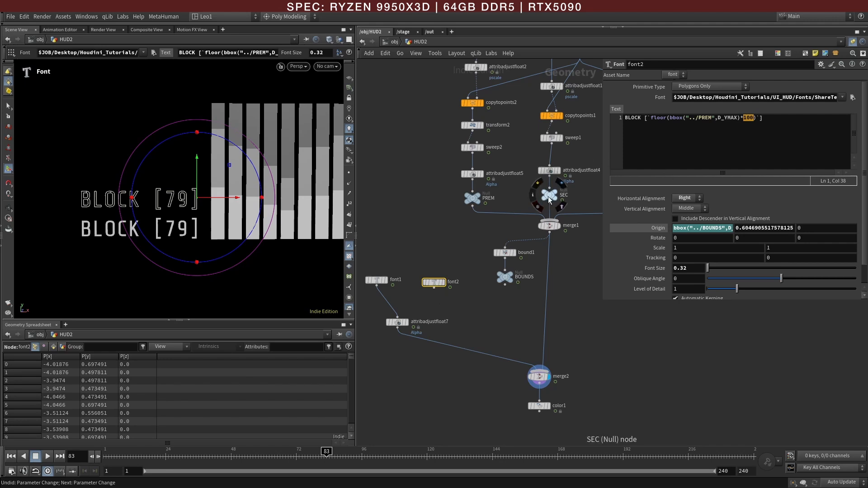
{"action": "left_click", "coordinate": [708, 117]}
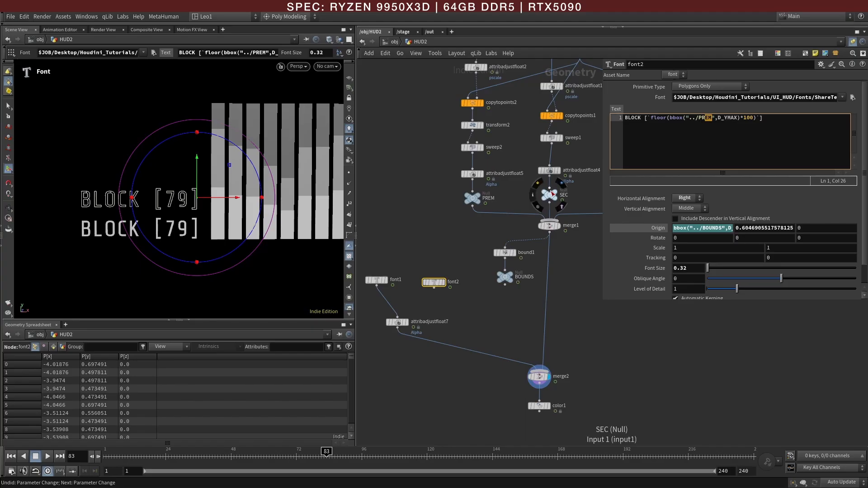
{"action": "left_click_drag", "start_coordinate": [710, 118], "coordinate": [699, 118]}
{"action": "type", "text": "SEC"}
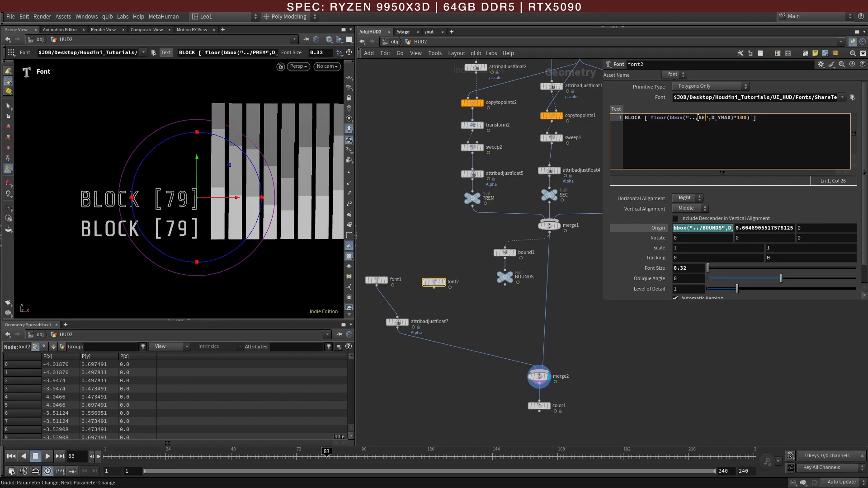
{"action": "left_click", "coordinate": [593, 330]}
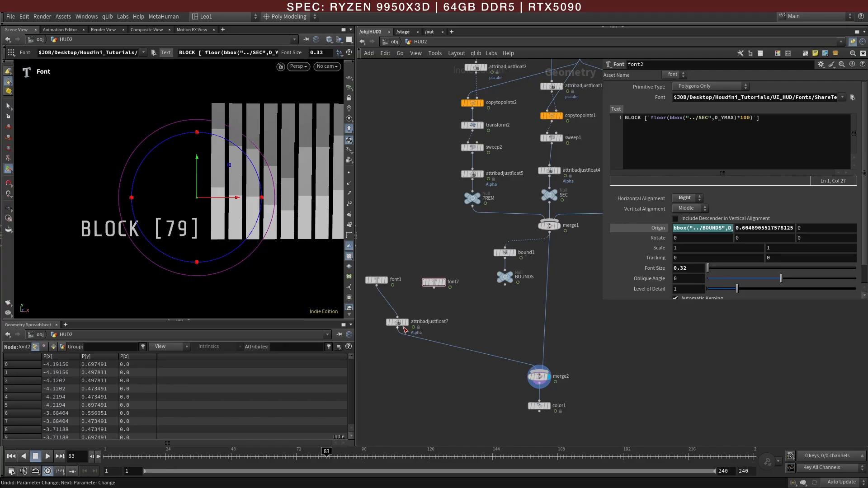
Insert a Merge node between font1 and attribadjustfloat7, and connect font2 as its second input.
{"action": "left_click_drag", "start_coordinate": [403, 326], "coordinate": [439, 338]}
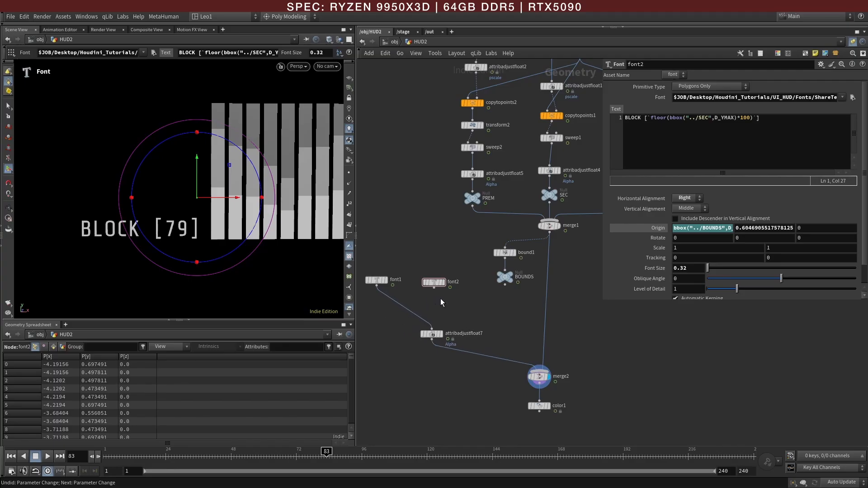
{"action": "key", "text": "Tab"}
{"action": "type", "text": "mer"}
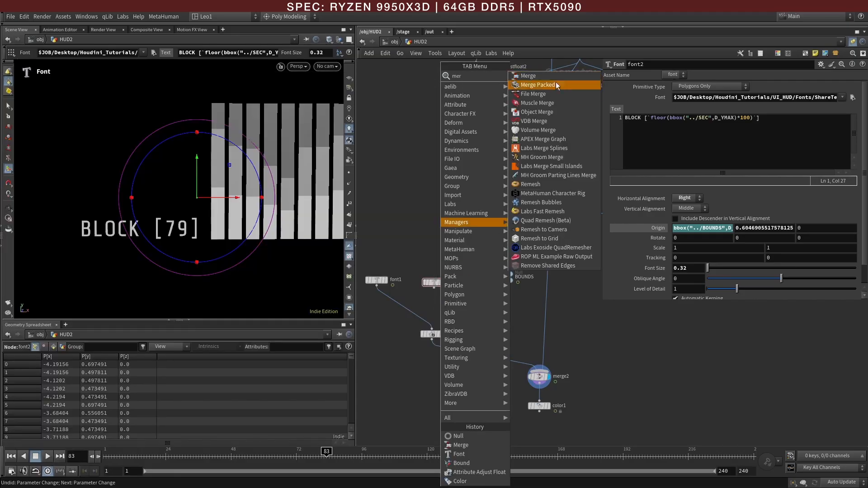
{"action": "left_click", "coordinate": [536, 75]}
{"action": "left_click", "coordinate": [420, 315]}
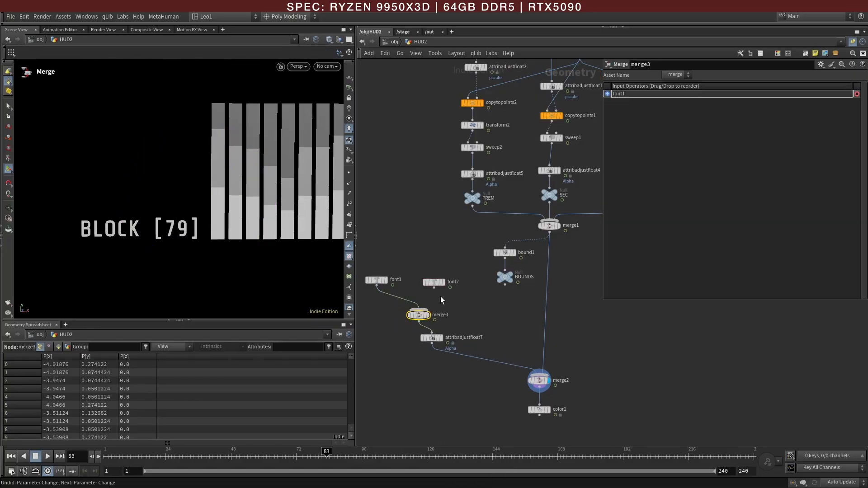
{"action": "left_click_drag", "start_coordinate": [434, 288], "coordinate": [419, 311]}
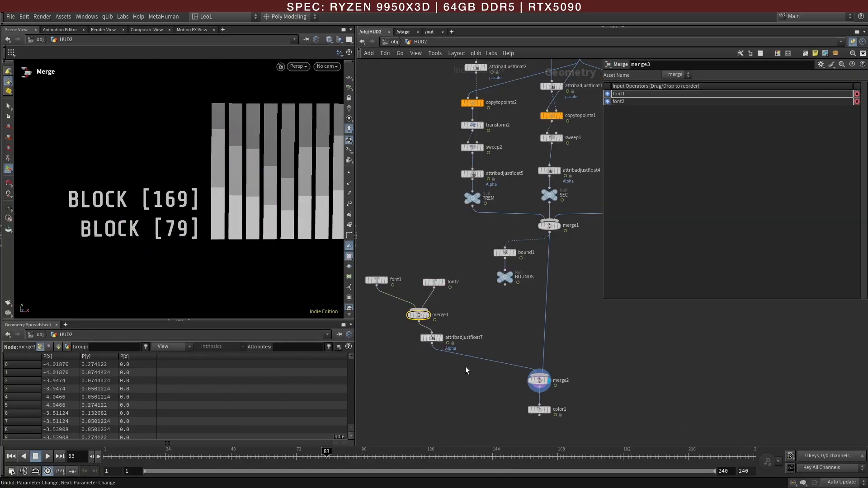
Scrub the timeline to frame 48 to check both BLOCK values against the full bar graph.
{"action": "left_click", "coordinate": [539, 381]}
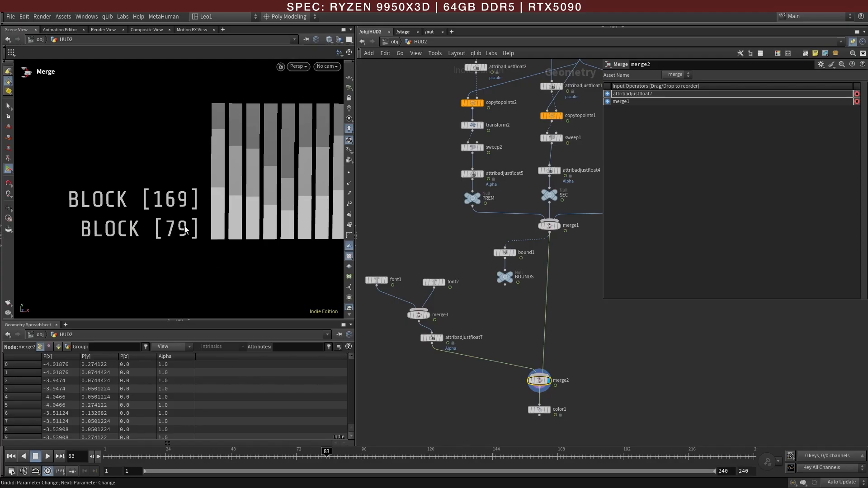
{"action": "scroll", "coordinate": [193, 223], "scroll_direction": "down", "scroll_amount": 3}
{"action": "middle_click_drag", "start_coordinate": [193, 223], "coordinate": [178, 229]}
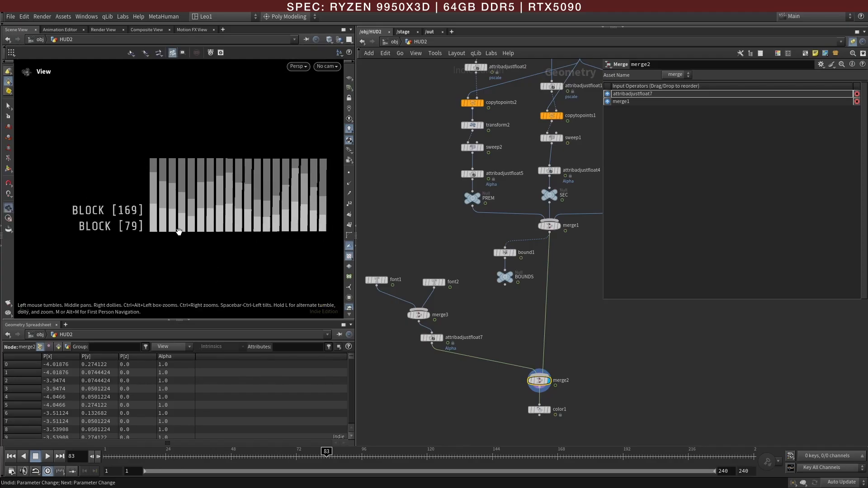
{"action": "left_click_drag", "start_coordinate": [151, 455], "coordinate": [231, 454]}
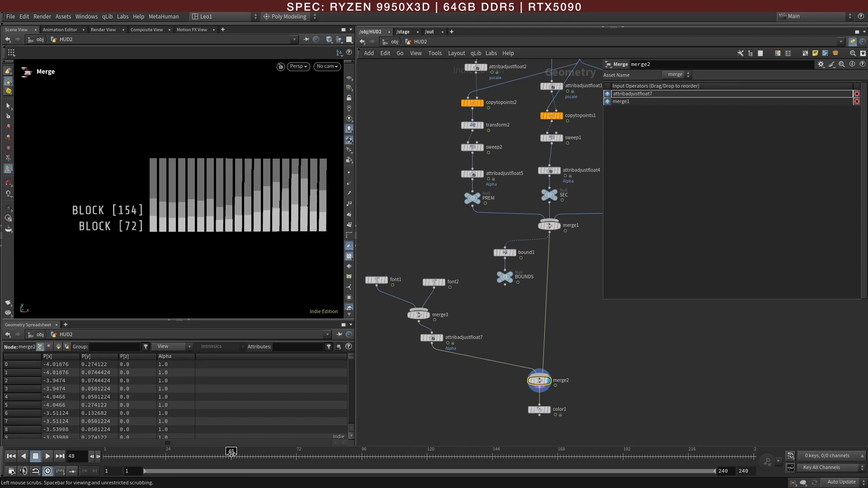
Change the multiplier in font2's floor() expression to 10 and check the label at frame 43.
{"action": "left_click", "coordinate": [433, 282]}
{"action": "left_click", "coordinate": [749, 117]}
{"action": "key", "text": "BackSpace"}
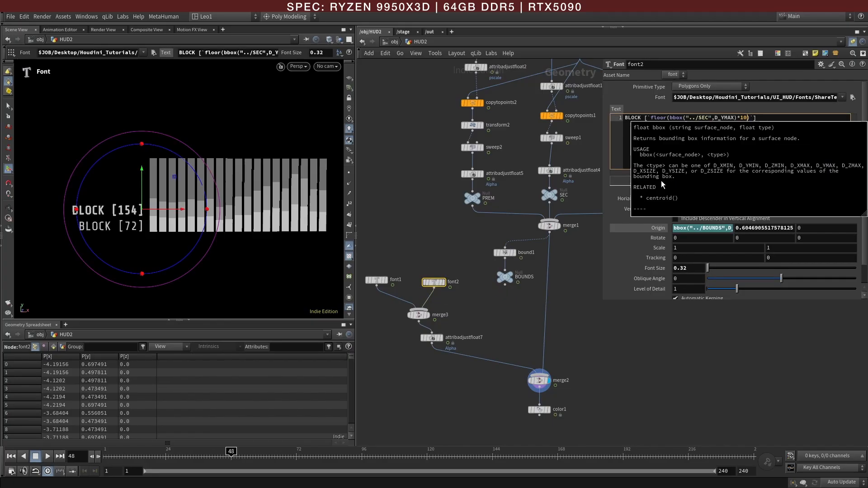
{"action": "left_click", "coordinate": [218, 456]}
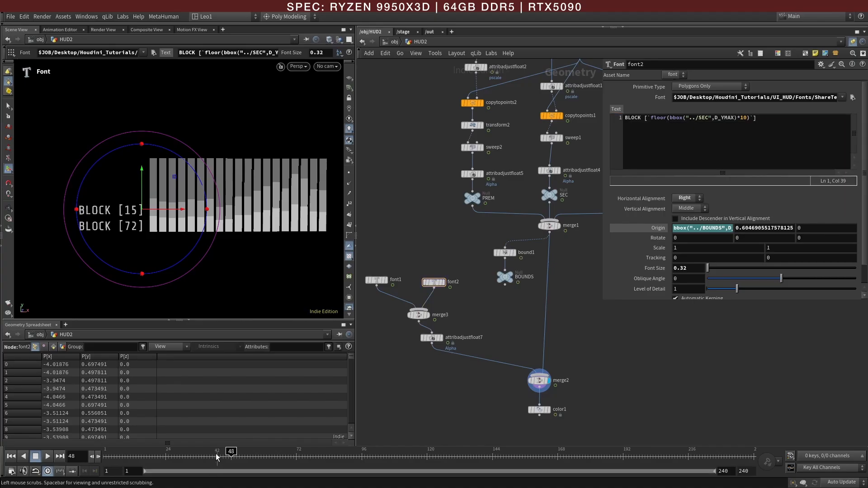
{"action": "mouse_move", "coordinate": [219, 456]}
{"action": "left_mouse_down"}
{"action": "mouse_move", "coordinate": [300, 456]}
{"action": "mouse_move", "coordinate": [131, 456]}
{"action": "mouse_move", "coordinate": [253, 456]}
{"action": "mouse_move", "coordinate": [181, 455]}
{"action": "mouse_move", "coordinate": [218, 456]}
{"action": "left_mouse_up"}
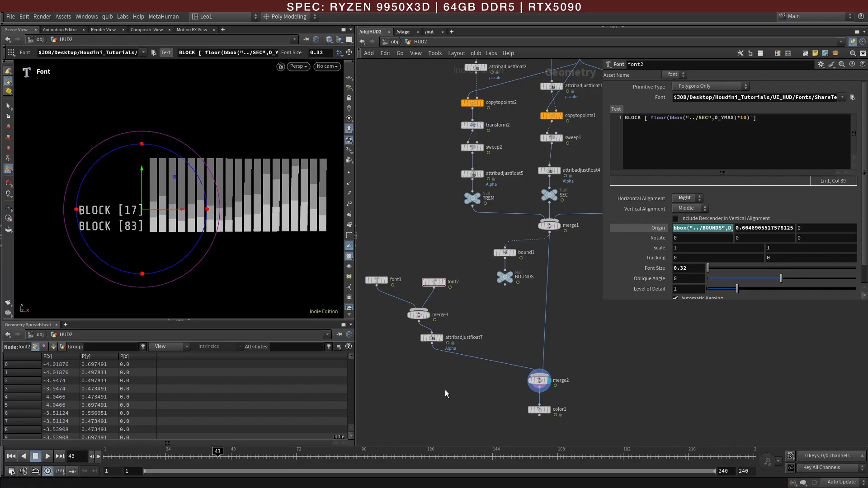
Consult the label panel in the reference image 01b.PNG and return to the HUD2 network.
{"action": "scroll", "coordinate": [107, 203], "scroll_direction": "up", "scroll_amount": 3}
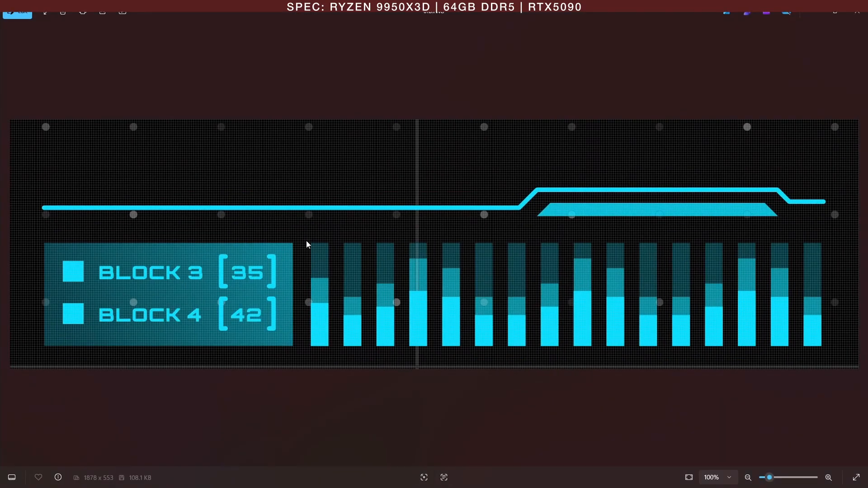
{"action": "left_click", "coordinate": [811, 14]}
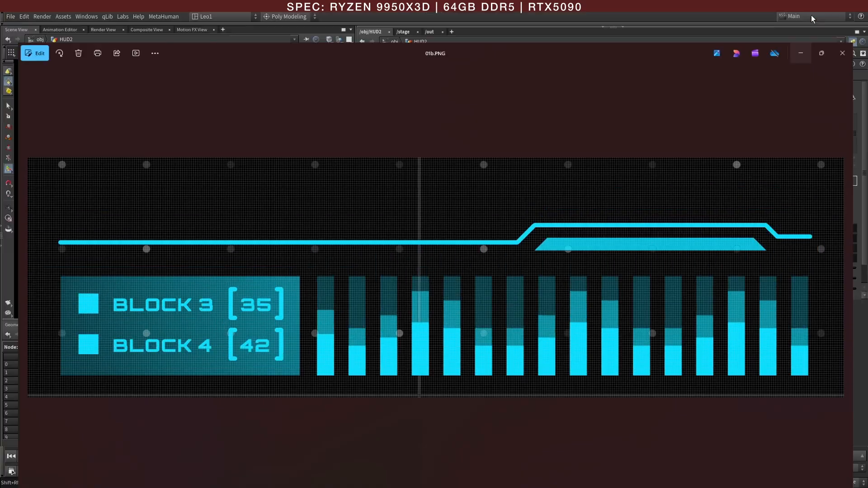
{"action": "left_click_drag", "start_coordinate": [455, 290], "coordinate": [450, 299]}
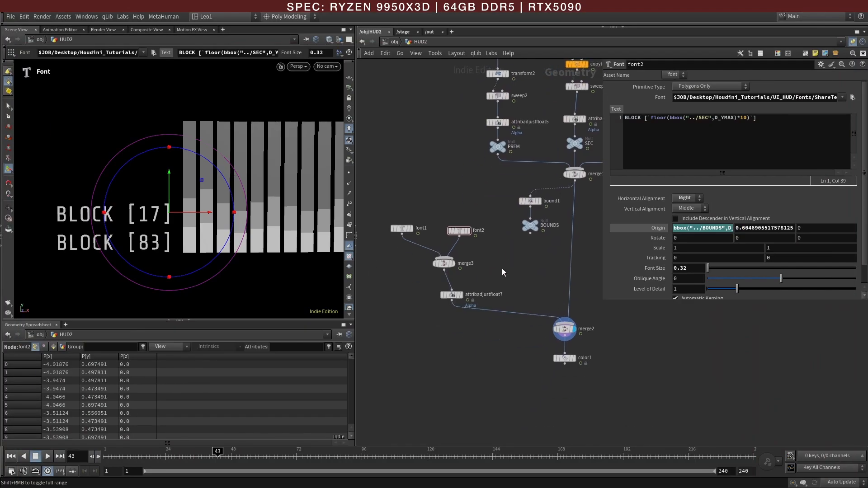
Duplicate bound1, feed the copy from merge3, and set its lower padding to 0.12 and 0.08 and its upper padding X to 0.09.
{"action": "left_click_drag", "start_coordinate": [533, 203], "coordinate": [452, 329], "text": "alt"}
{"action": "left_click_drag", "start_coordinate": [446, 287], "coordinate": [400, 296]}
{"action": "left_click", "coordinate": [444, 270]}
{"action": "left_click", "coordinate": [402, 288]}
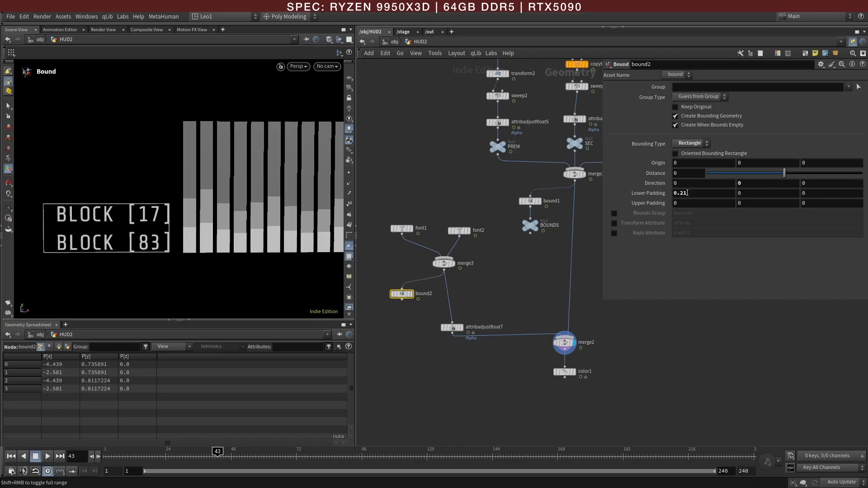
{"action": "mouse_move", "coordinate": [689, 193]}
{"action": "middle_mouse_down"}
{"action": "mouse_move", "coordinate": [687, 211]}
{"action": "mouse_move", "coordinate": [646, 210]}
{"action": "mouse_move", "coordinate": [708, 195]}
{"action": "mouse_move", "coordinate": [688, 204]}
{"action": "mouse_move", "coordinate": [691, 222]}
{"action": "mouse_move", "coordinate": [732, 224]}
{"action": "mouse_move", "coordinate": [692, 205]}
{"action": "middle_mouse_up"}
{"action": "middle_click_drag", "start_coordinate": [745, 196], "coordinate": [785, 210]}
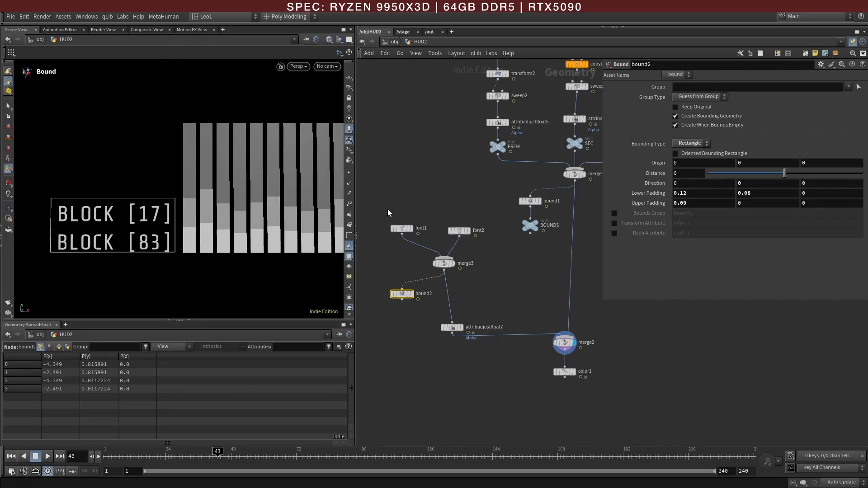
Move both BLOCK labels up, font2's to an origin Y of about 0.645, and set bound2's upper padding Y to 0.07.
{"action": "left_click", "coordinate": [400, 228]}
{"action": "left_click_drag", "start_coordinate": [169, 226], "coordinate": [169, 199]}
{"action": "left_click", "coordinate": [459, 230]}
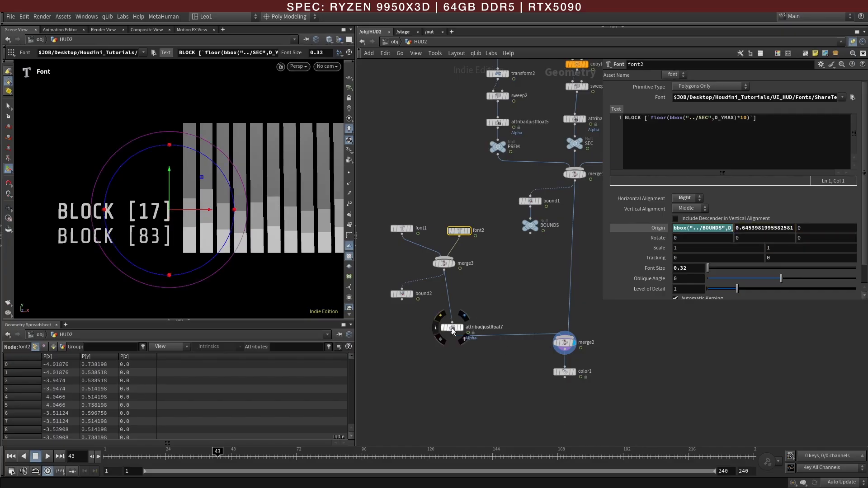
{"action": "left_click", "coordinate": [401, 294]}
{"action": "middle_click_drag", "start_coordinate": [763, 208], "coordinate": [722, 226]}
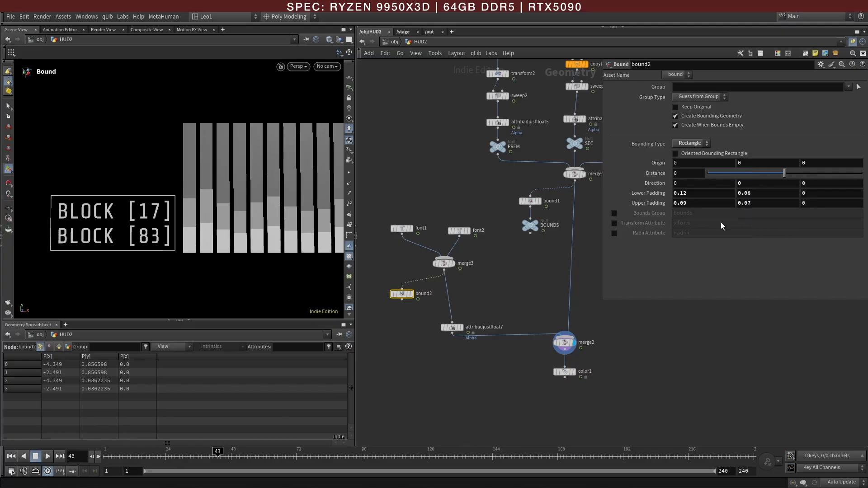
Shift attribadjustfloat7 slightly aside and check the BLOCK panel's background in the reference image again.
{"action": "left_click", "coordinate": [522, 403]}
{"action": "mouse_move", "coordinate": [451, 328]}
{"action": "left_mouse_down"}
{"action": "mouse_move", "coordinate": [459, 307]}
{"action": "mouse_move", "coordinate": [458, 339]}
{"action": "left_mouse_up"}
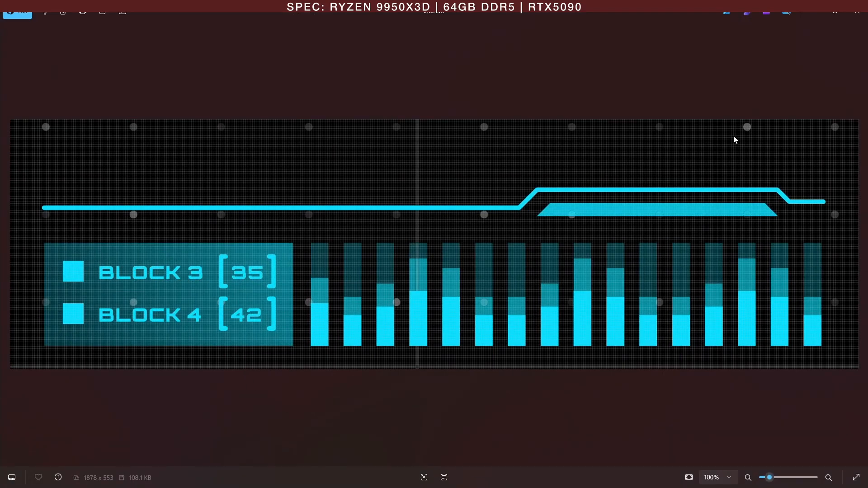
{"action": "left_click", "coordinate": [812, 13]}
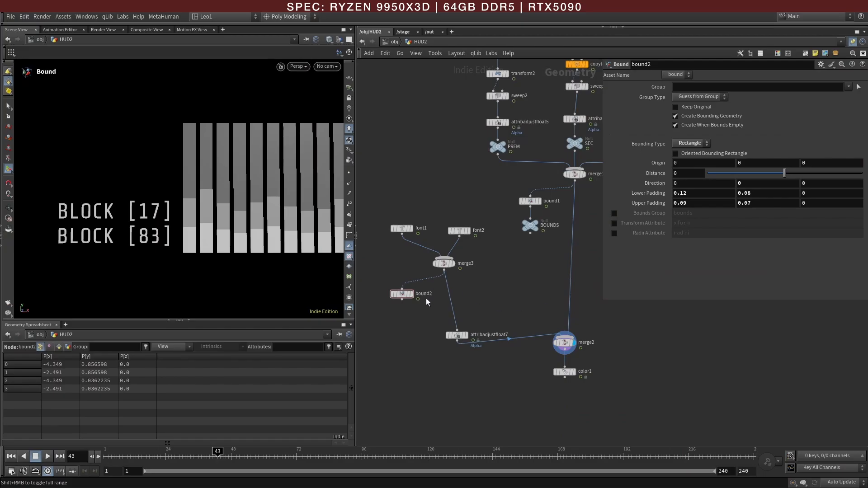
Duplicate attribadjustfloat7, connect the copy after bound2, and set its constant Alpha value to 0.6.
{"action": "left_click", "coordinate": [457, 335]}
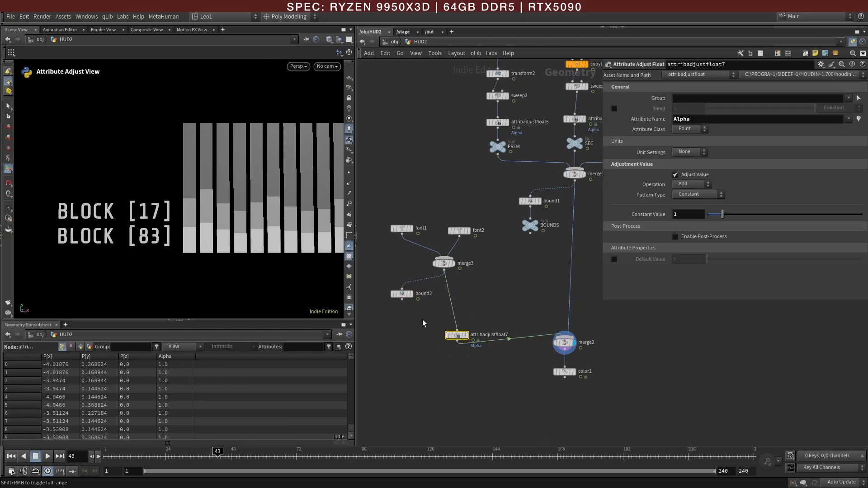
{"action": "left_click_drag", "start_coordinate": [456, 335], "coordinate": [414, 325], "text": "alt"}
{"action": "left_click", "coordinate": [402, 298]}
{"action": "left_click", "coordinate": [407, 322]}
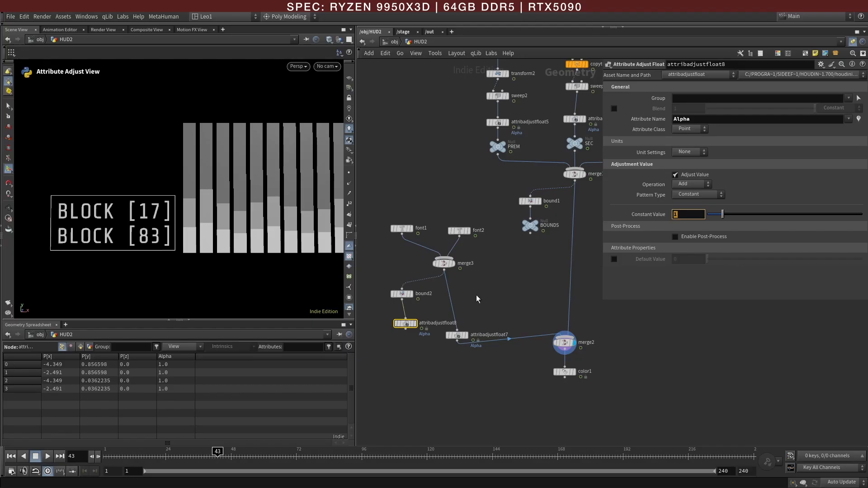
{"action": "left_click", "coordinate": [688, 214]}
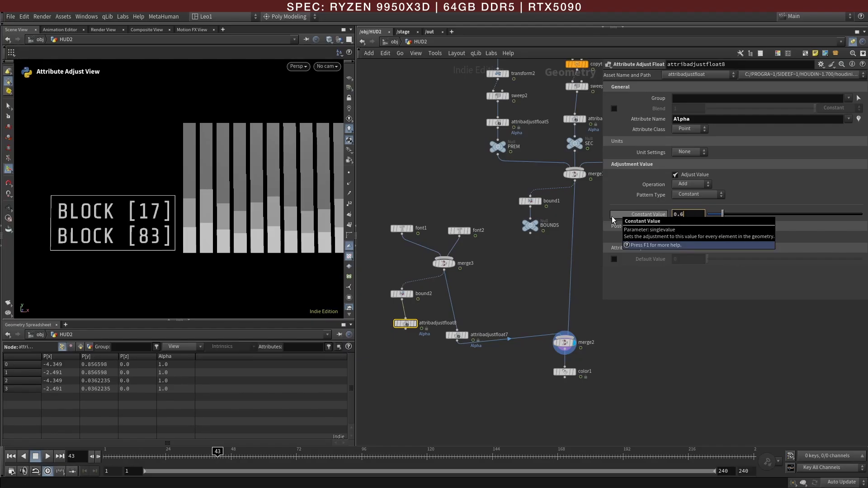
{"action": "type", "text": "0.6"}
{"action": "key", "text": "Return"}
Move attribadjustfloat7 up in the network and connect attribadjustfloat8's output to merge2.
{"action": "left_click_drag", "start_coordinate": [462, 340], "coordinate": [468, 312]}
{"action": "key", "text": "Tab"}
{"action": "type", "text": "mer"}
{"action": "left_click", "coordinate": [416, 360]}
{"action": "left_click", "coordinate": [405, 329]}
{"action": "left_click", "coordinate": [564, 338]}
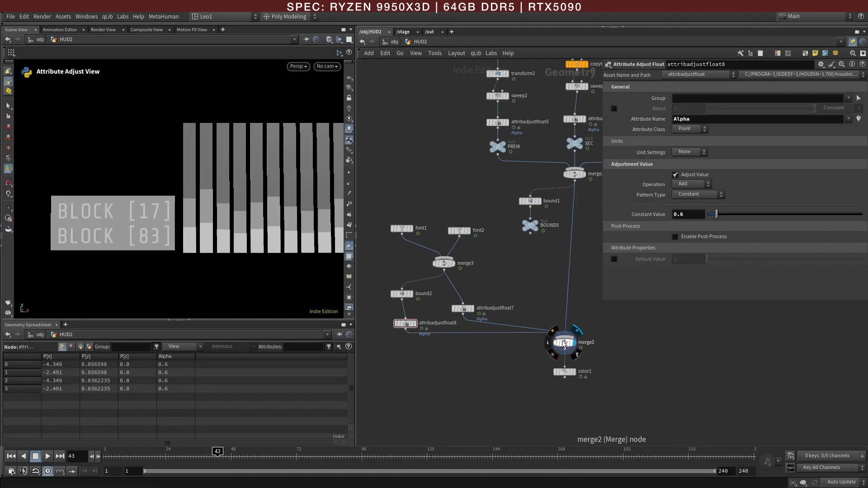
Switch the viewport to the Top view and examine the depth between the background panel and the label text.
{"action": "left_click_drag", "start_coordinate": [121, 239], "coordinate": [194, 220], "text": "alt"}
{"action": "right_click_drag", "start_coordinate": [122, 218], "coordinate": [156, 231], "text": "alt"}
{"action": "left_click_drag", "start_coordinate": [156, 230], "coordinate": [180, 229]}
{"action": "key", "text": "space+2"}
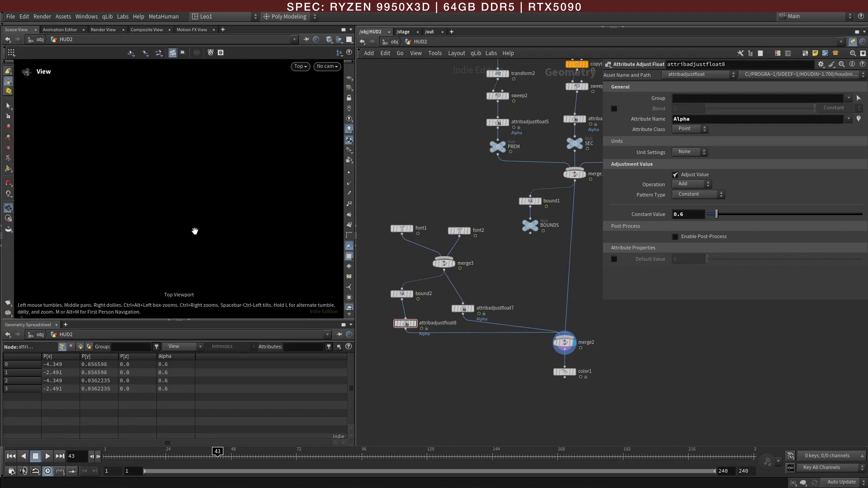
{"action": "key", "text": "shift+w"}
{"action": "right_click_drag", "start_coordinate": [98, 195], "coordinate": [221, 193], "text": "alt"}
{"action": "middle_click_drag", "start_coordinate": [111, 196], "coordinate": [201, 236], "text": "alt"}
{"action": "right_click_drag", "start_coordinate": [172, 223], "coordinate": [331, 221], "text": "alt"}
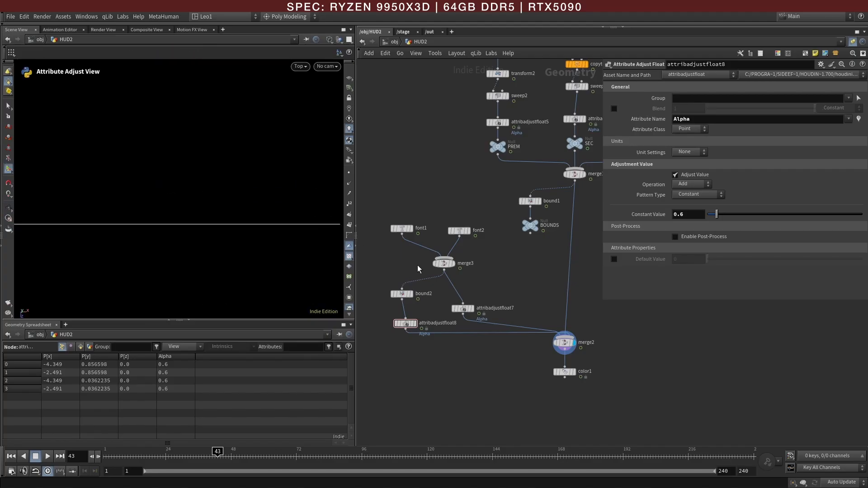
Set bound2's origin Z to -0.006 to push the background panel behind the text.
{"action": "left_click", "coordinate": [407, 296]}
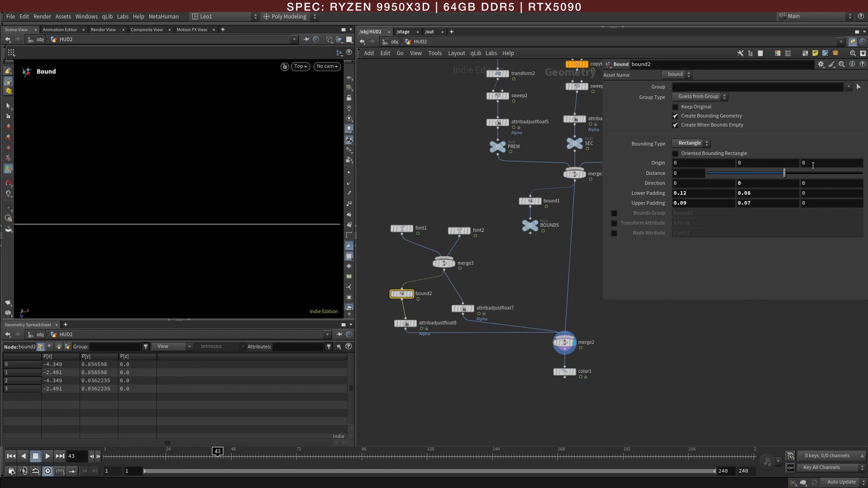
{"action": "middle_click_drag", "start_coordinate": [812, 165], "coordinate": [780, 190]}
{"action": "right_click_drag", "start_coordinate": [247, 212], "coordinate": [203, 222], "text": "alt"}
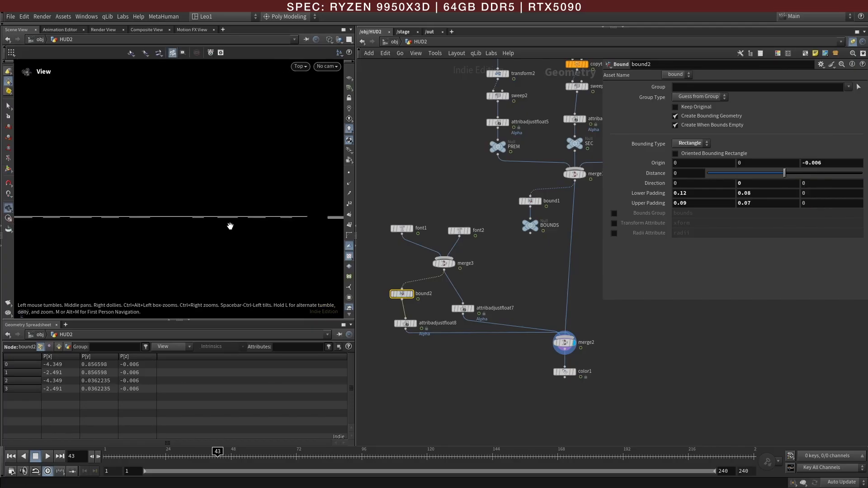
Return the viewport to the Front view and set bound2's Upper Padding Y to 0.1.
{"action": "mouse_move", "coordinate": [267, 203]}
{"action": "left_mouse_down"}
{"action": "mouse_move", "coordinate": [248, 235]}
{"action": "mouse_move", "coordinate": [219, 242]}
{"action": "left_mouse_up"}
{"action": "right_click_drag", "start_coordinate": [227, 247], "coordinate": [197, 252]}
{"action": "mouse_move", "coordinate": [198, 252]}
{"action": "left_mouse_down"}
{"action": "mouse_move", "coordinate": [134, 252]}
{"action": "mouse_move", "coordinate": [239, 254]}
{"action": "mouse_move", "coordinate": [185, 247]}
{"action": "left_mouse_up"}
{"action": "key", "text": "space+3"}
{"action": "right_click_drag", "start_coordinate": [110, 226], "coordinate": [149, 235]}
{"action": "middle_click_drag", "start_coordinate": [150, 236], "coordinate": [206, 236]}
{"action": "right_click_drag", "start_coordinate": [206, 236], "coordinate": [224, 242]}
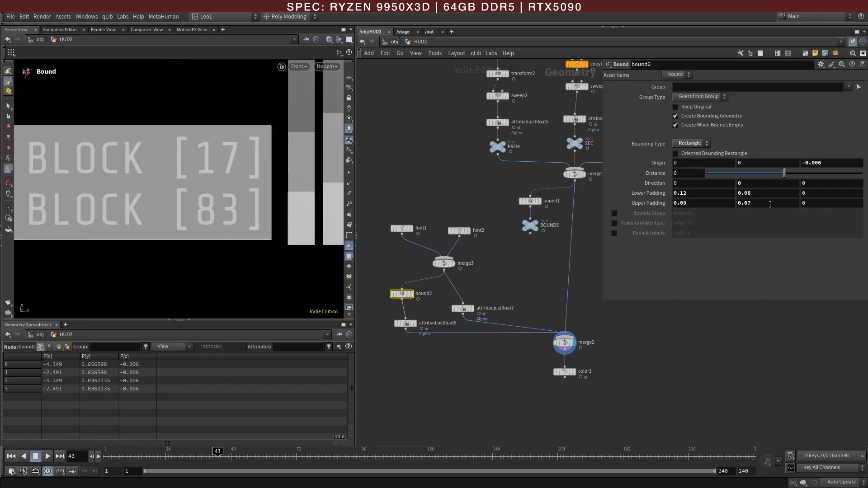
{"action": "middle_click_drag", "start_coordinate": [768, 204], "coordinate": [792, 220]}
{"action": "middle_click_drag", "start_coordinate": [788, 220], "coordinate": [788, 220]}
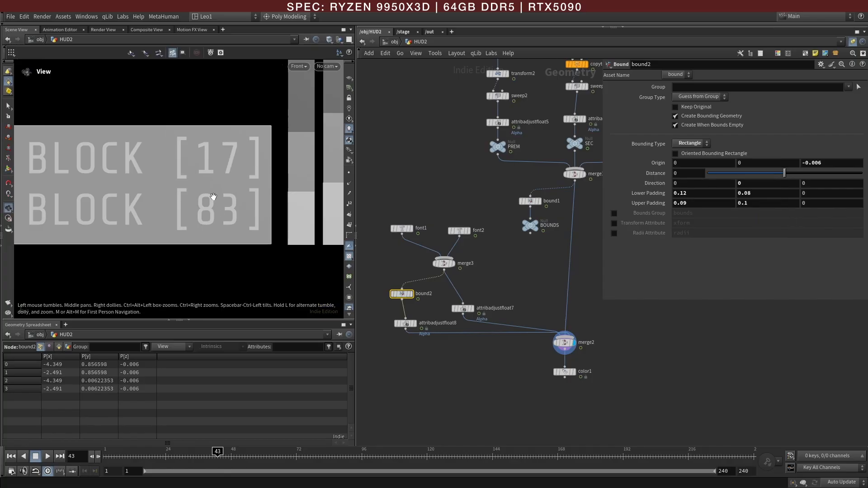
Scrub to frame 46, then display and select the color1 node.
{"action": "right_click_drag", "start_coordinate": [213, 194], "coordinate": [139, 192], "text": "alt"}
{"action": "middle_click_drag", "start_coordinate": [223, 200], "coordinate": [195, 206], "text": "alt"}
{"action": "left_click_drag", "start_coordinate": [198, 456], "coordinate": [225, 457]}
{"action": "left_click", "coordinate": [574, 373]}
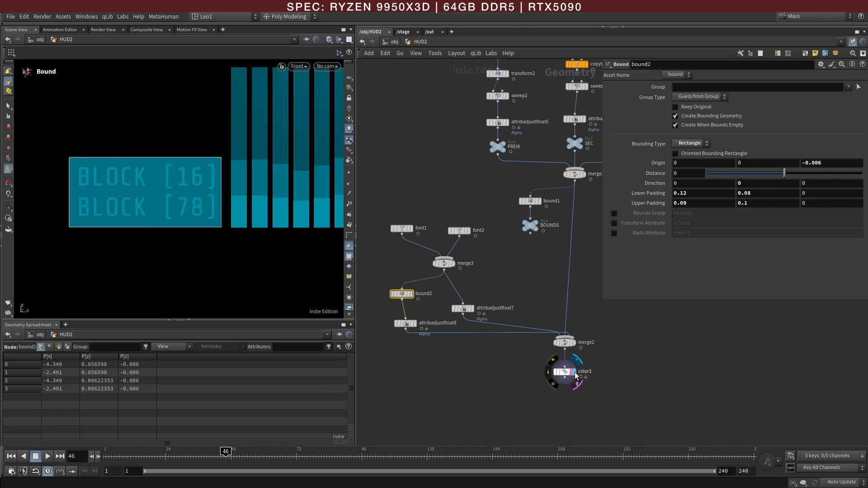
{"action": "left_click", "coordinate": [562, 372]}
Examine the coloured bars and BLOCK labels in the Front view, scrubbing to frame 26.
{"action": "right_click_drag", "start_coordinate": [247, 221], "coordinate": [220, 210], "text": "alt"}
{"action": "middle_click_drag", "start_coordinate": [219, 210], "coordinate": [122, 226], "text": "alt"}
{"action": "middle_click_drag", "start_coordinate": [201, 238], "coordinate": [180, 240], "text": "alt"}
{"action": "right_click_drag", "start_coordinate": [217, 241], "coordinate": [213, 252], "text": "alt"}
{"action": "middle_click_drag", "start_coordinate": [213, 252], "coordinate": [198, 252], "text": "alt"}
{"action": "left_click_drag", "start_coordinate": [138, 461], "coordinate": [171, 464]}
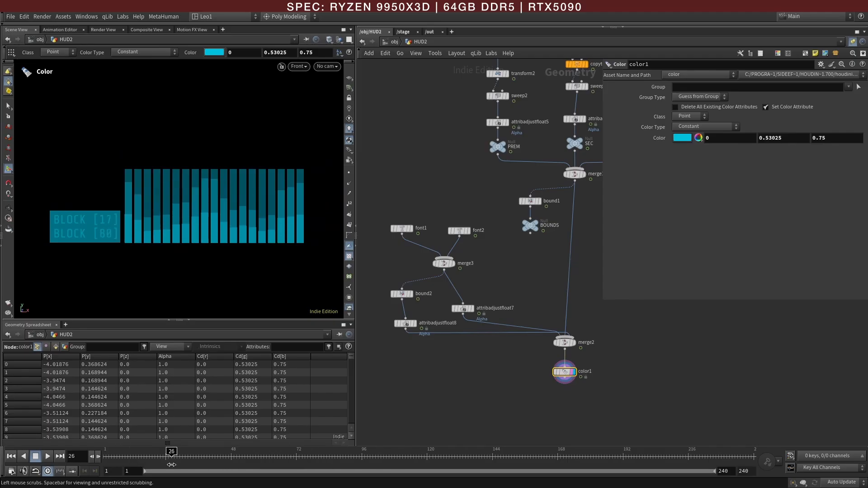
{"action": "right_click_drag", "start_coordinate": [46, 224], "coordinate": [130, 223], "text": "alt"}
{"action": "middle_click_drag", "start_coordinate": [112, 241], "coordinate": [162, 240], "text": "alt"}
{"action": "right_click_drag", "start_coordinate": [122, 236], "coordinate": [188, 232], "text": "alt"}
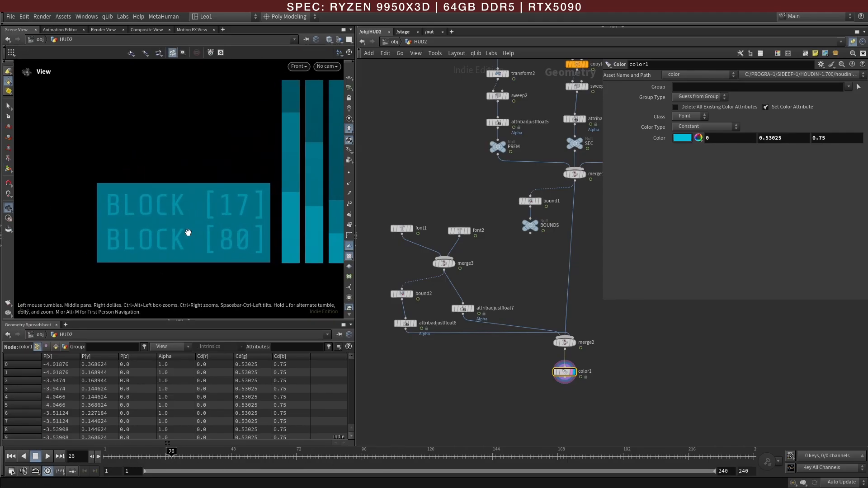
Set font1's horizontal scale to 1.31 and its horizontal tracking to -0.12.
{"action": "left_click", "coordinate": [402, 229]}
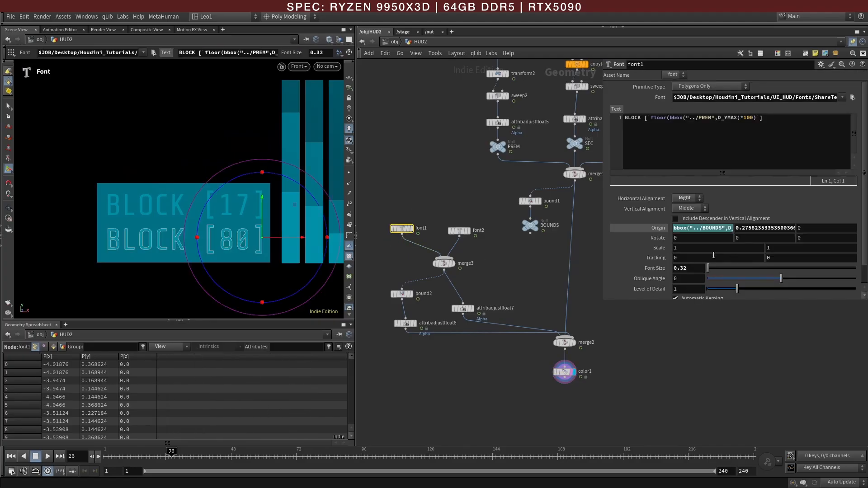
{"action": "middle_click_drag", "start_coordinate": [680, 249], "coordinate": [758, 263]}
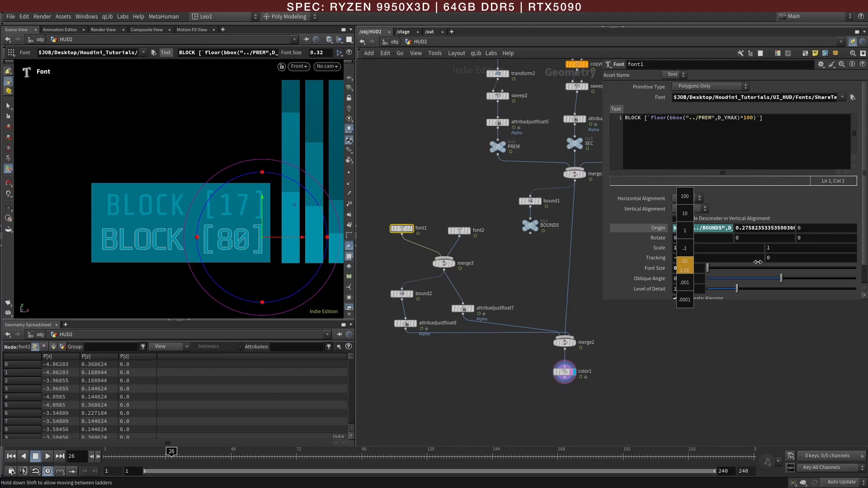
{"action": "middle_click_drag", "start_coordinate": [758, 262], "coordinate": [757, 262]}
{"action": "double_click", "coordinate": [680, 248]}
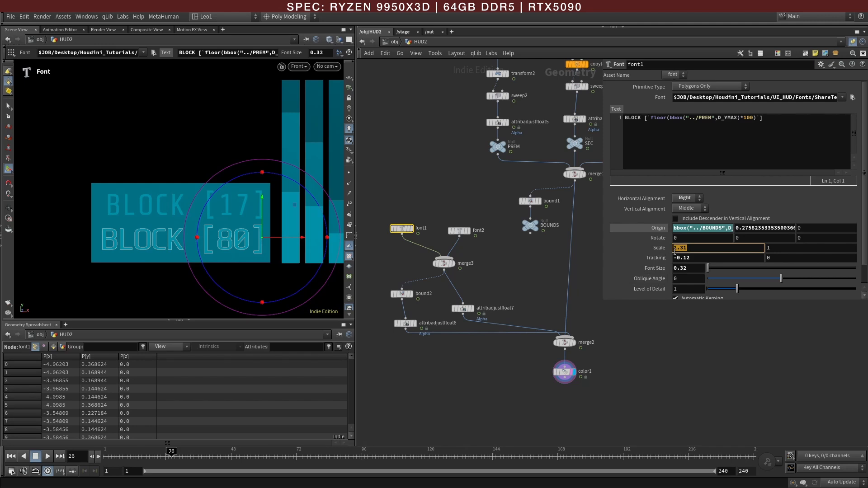
{"action": "left_click", "coordinate": [694, 323]}
Link font2's horizontal scale to font1's with a relative reference.
{"action": "right_click", "coordinate": [683, 248]}
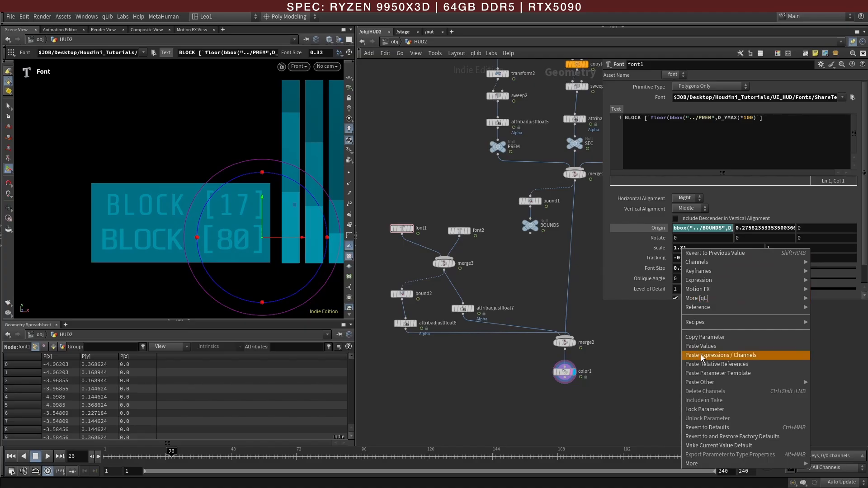
{"action": "left_click", "coordinate": [703, 339]}
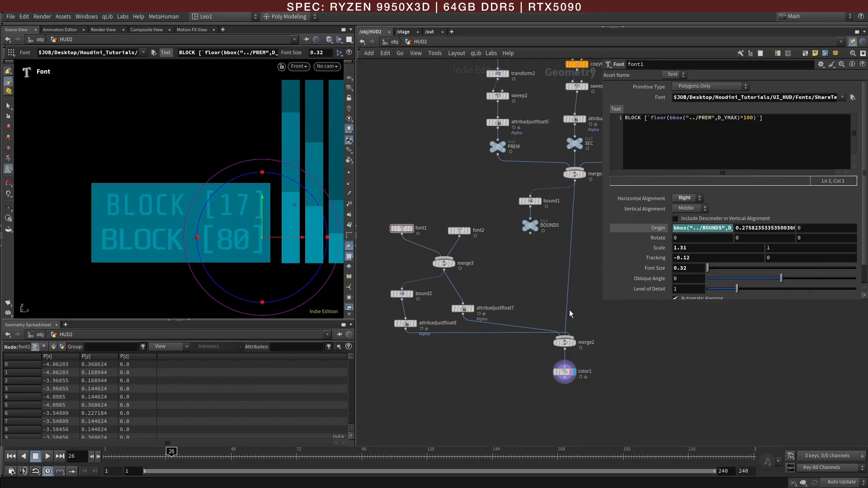
{"action": "left_click", "coordinate": [460, 231]}
{"action": "right_click", "coordinate": [681, 248]}
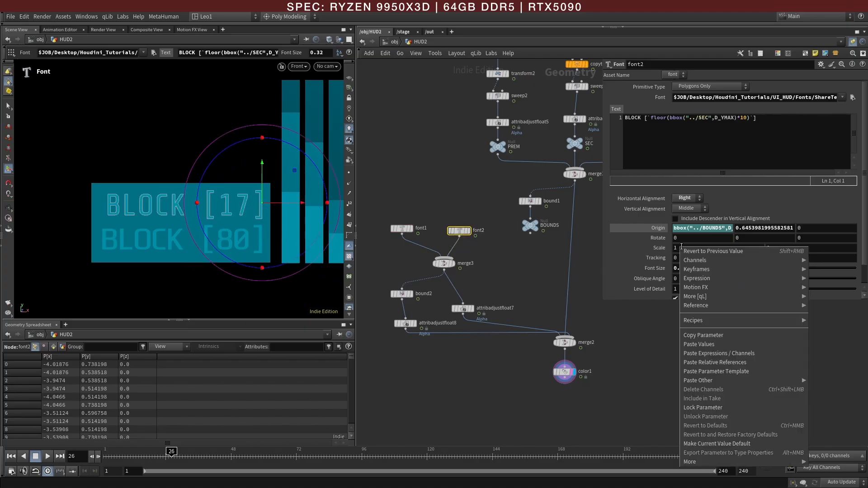
{"action": "left_click", "coordinate": [701, 363]}
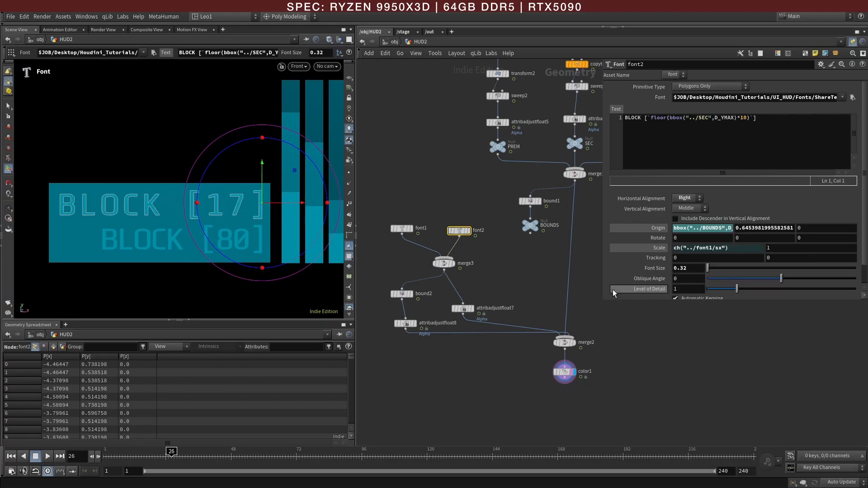
Link font2's horizontal tracking to font1's with a relative reference.
{"action": "left_click", "coordinate": [401, 229]}
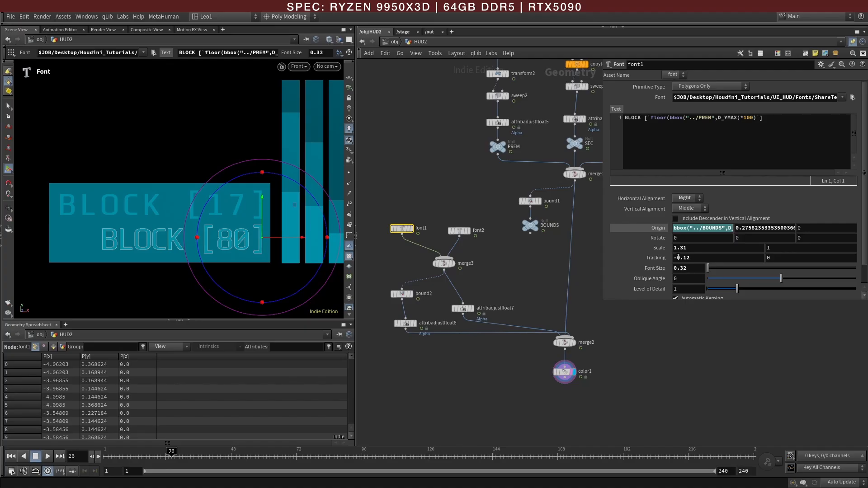
{"action": "right_click", "coordinate": [678, 258]}
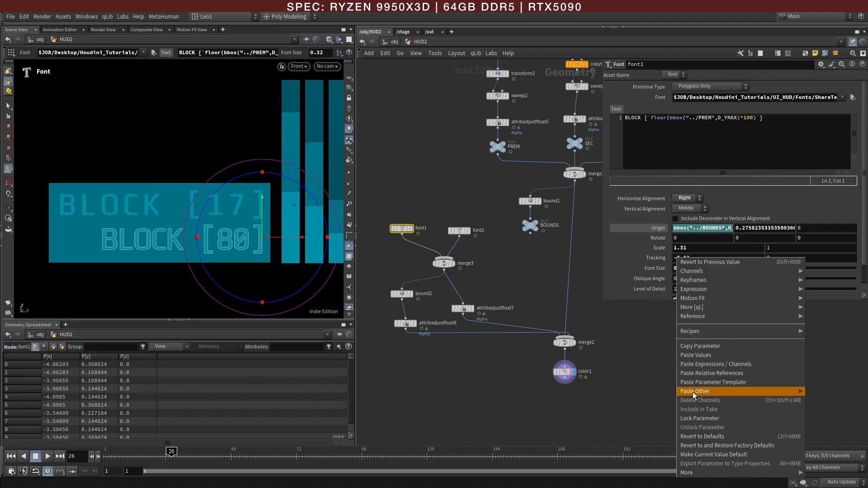
{"action": "left_click", "coordinate": [701, 347]}
{"action": "left_click", "coordinate": [459, 231]}
{"action": "right_click", "coordinate": [681, 258]}
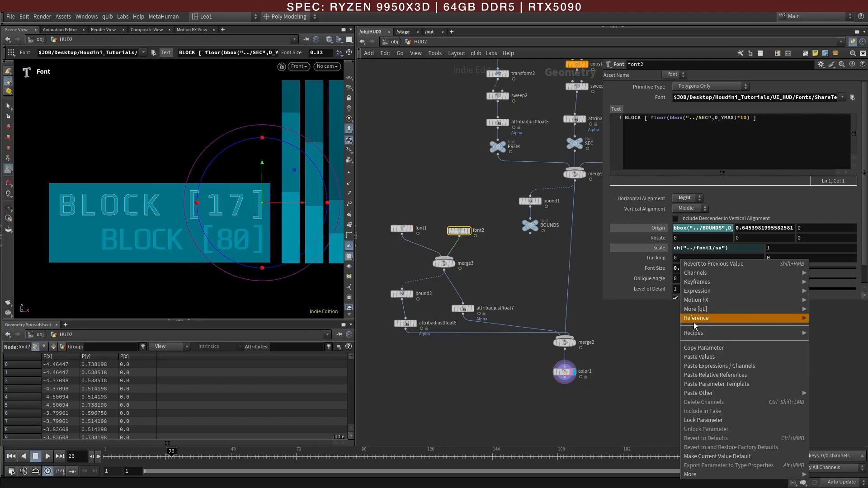
{"action": "left_click", "coordinate": [709, 375]}
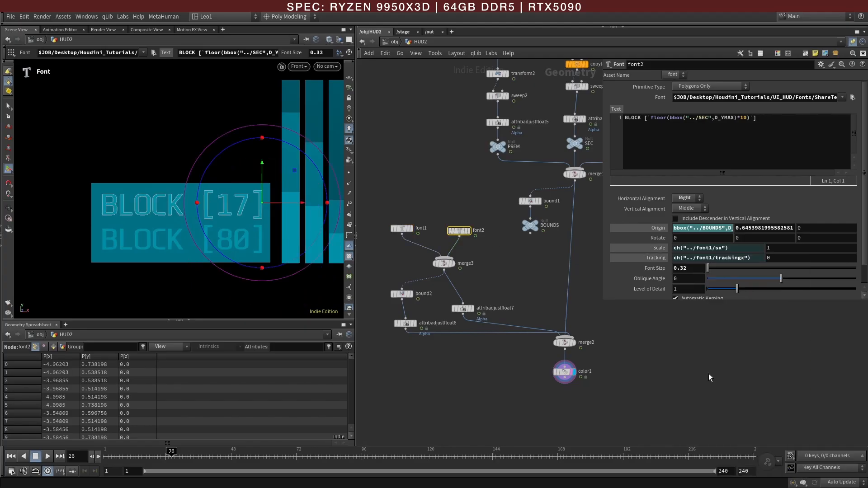
{"action": "left_click", "coordinate": [516, 384]}
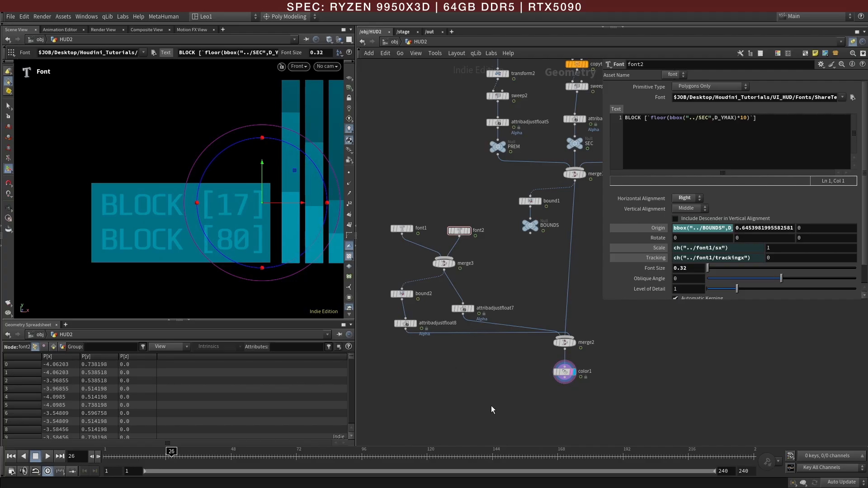
Select color1 and examine the whole HUD graph and its node network.
{"action": "left_click", "coordinate": [564, 375]}
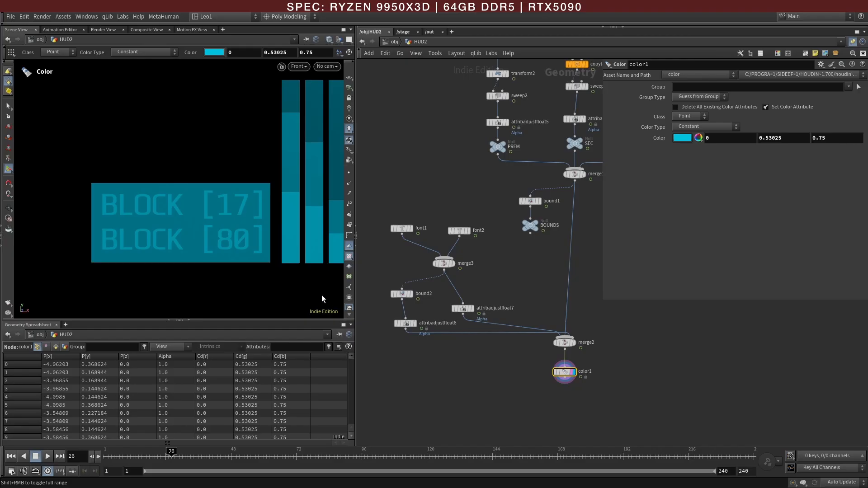
{"action": "left_click", "coordinate": [400, 274]}
{"action": "scroll", "coordinate": [230, 191], "scroll_direction": "down", "scroll_amount": 3}
{"action": "middle_click_drag", "start_coordinate": [215, 207], "coordinate": [93, 224]}
{"action": "scroll", "coordinate": [164, 219], "scroll_direction": "down", "scroll_amount": 2}
{"action": "key", "text": "Return"}
{"action": "scroll", "coordinate": [459, 271], "scroll_direction": "down", "scroll_amount": 5}
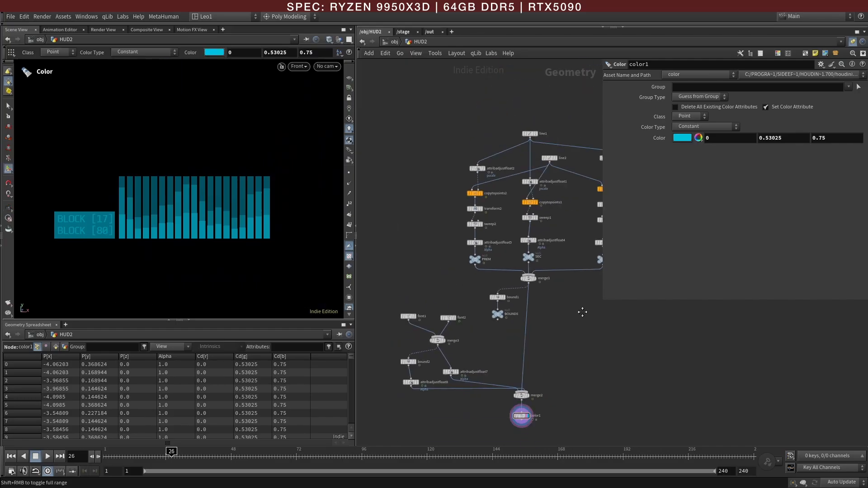
Set line1's length to 9.65 and its number of points to 24.
{"action": "left_click_drag", "start_coordinate": [470, 167], "coordinate": [470, 166]}
{"action": "left_click_drag", "start_coordinate": [781, 119], "coordinate": [858, 127]}
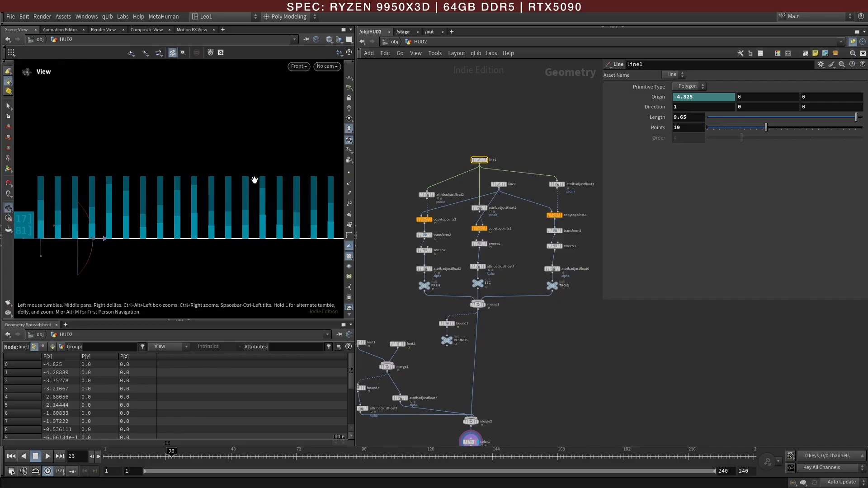
{"action": "scroll", "coordinate": [253, 180], "scroll_direction": "down", "scroll_amount": 4, "text": "alt"}
{"action": "middle_click_drag", "start_coordinate": [190, 198], "coordinate": [176, 204], "text": "alt"}
{"action": "scroll", "coordinate": [160, 211], "scroll_direction": "up", "scroll_amount": 3, "text": "alt"}
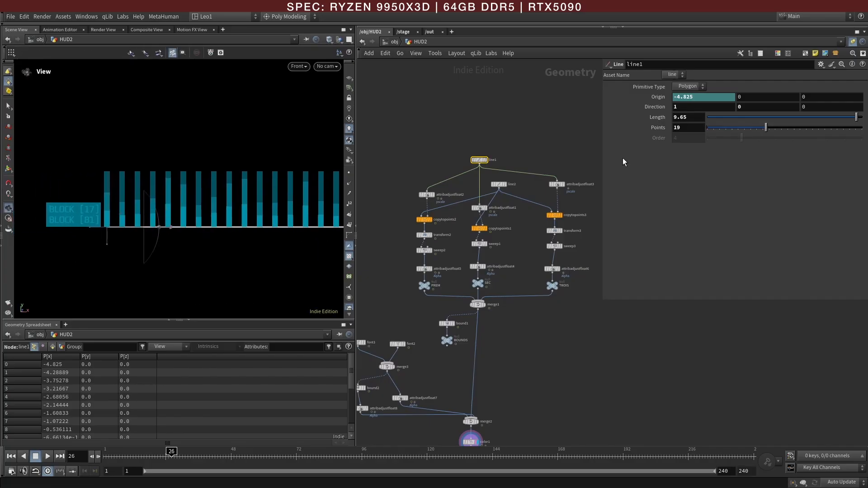
{"action": "left_click_drag", "start_coordinate": [766, 131], "coordinate": [783, 131]}
{"action": "scroll", "coordinate": [449, 245], "scroll_direction": "up", "scroll_amount": 3}
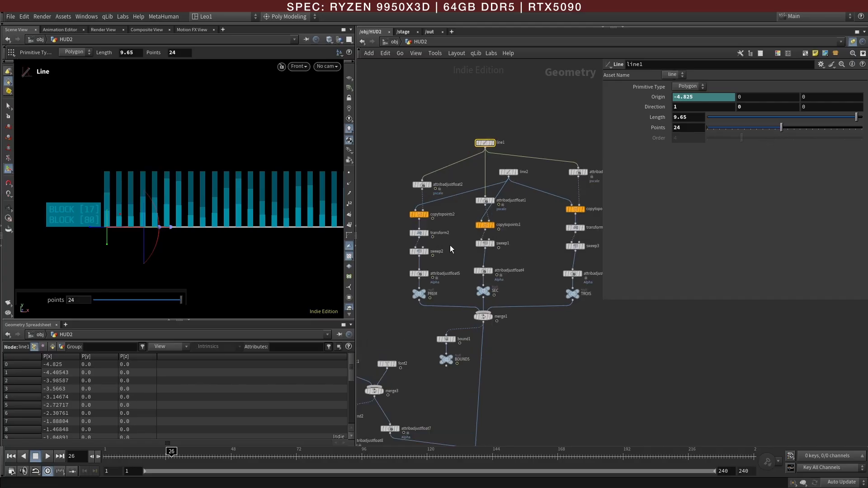
Set sweep2's ribbon width to 0.366 and preview the bars at frame 67.
{"action": "left_click", "coordinate": [406, 252]}
{"action": "left_click_drag", "start_coordinate": [728, 159], "coordinate": [761, 159]}
{"action": "left_click", "coordinate": [424, 121]}
{"action": "right_click_drag", "start_coordinate": [263, 148], "coordinate": [212, 189], "text": "alt"}
{"action": "middle_click_drag", "start_coordinate": [212, 189], "coordinate": [166, 182], "text": "alt"}
{"action": "right_click_drag", "start_coordinate": [166, 182], "coordinate": [175, 187], "text": "alt"}
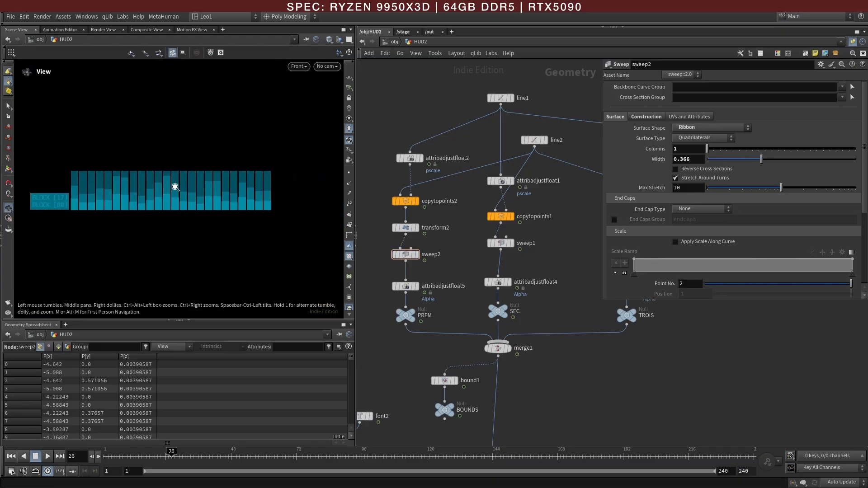
{"action": "left_click_drag", "start_coordinate": [158, 456], "coordinate": [282, 457]}
Set line2's length to 2.89 to make the bars taller and check the labels beside them.
{"action": "middle_click_drag", "start_coordinate": [563, 222], "coordinate": [541, 287]}
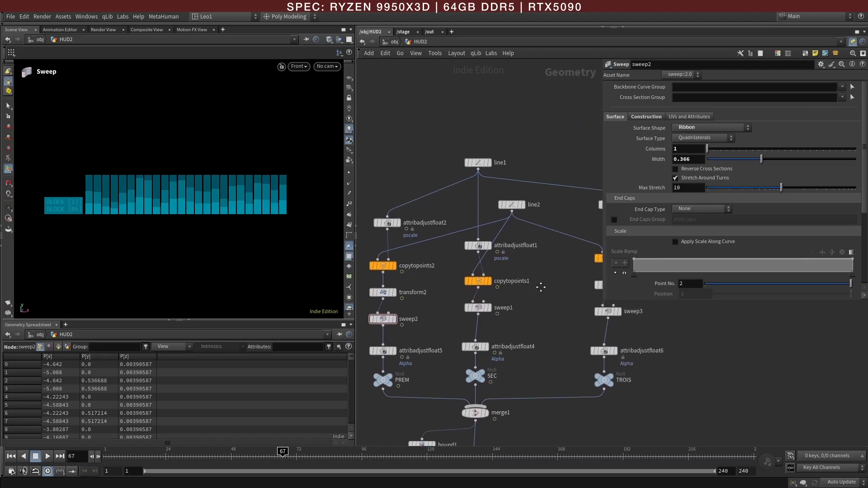
{"action": "left_click", "coordinate": [511, 205]}
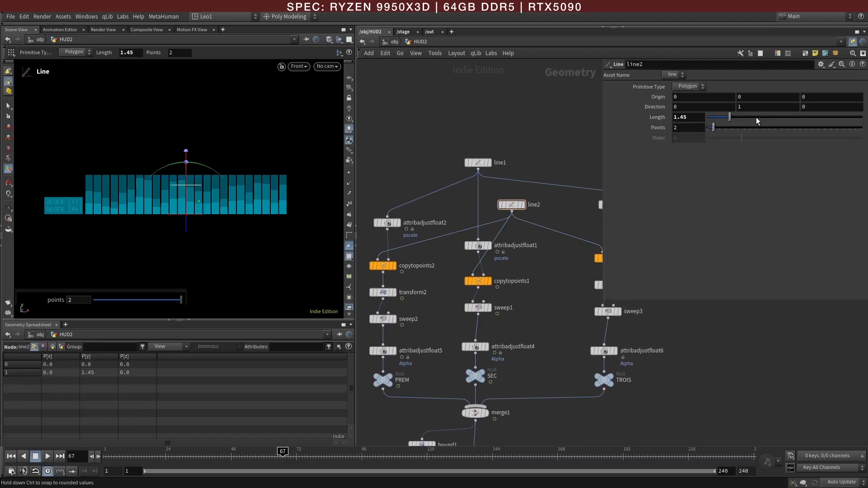
{"action": "left_click_drag", "start_coordinate": [730, 117], "coordinate": [752, 115]}
{"action": "right_click_drag", "start_coordinate": [17, 208], "coordinate": [211, 213], "text": "alt"}
{"action": "middle_click_drag", "start_coordinate": [211, 213], "coordinate": [189, 233], "text": "alt"}
{"action": "middle_click_drag", "start_coordinate": [268, 198], "coordinate": [225, 221], "text": "alt"}
{"action": "right_click_drag", "start_coordinate": [238, 221], "coordinate": [214, 231], "text": "alt"}
{"action": "right_click_drag", "start_coordinate": [234, 180], "coordinate": [264, 194], "text": "alt"}
{"action": "middle_click_drag", "start_coordinate": [263, 194], "coordinate": [213, 201]}
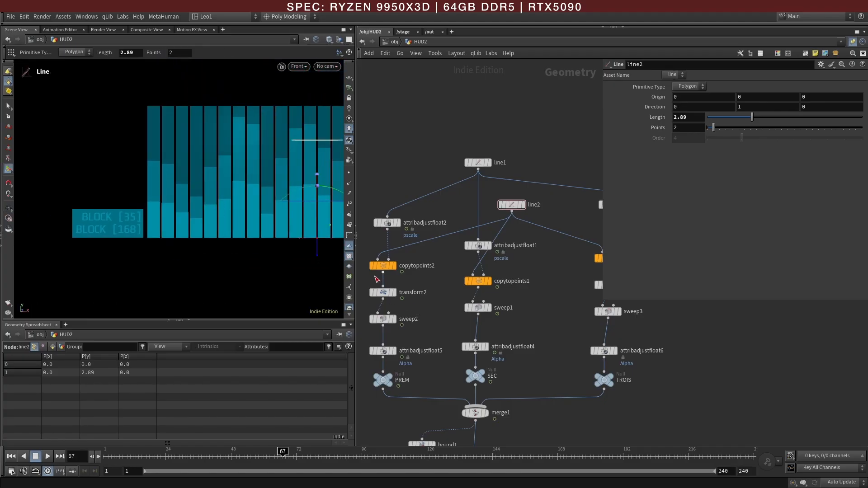
Change the multiplier in font1's PREM label expression to 10 and save the scene.
{"action": "key", "text": "h"}
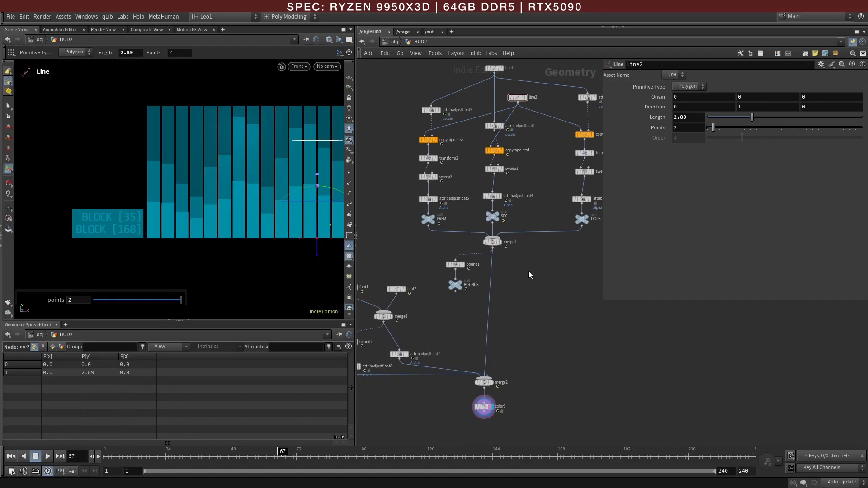
{"action": "middle_click_drag", "start_coordinate": [422, 334], "coordinate": [482, 338]}
{"action": "left_click", "coordinate": [412, 301]}
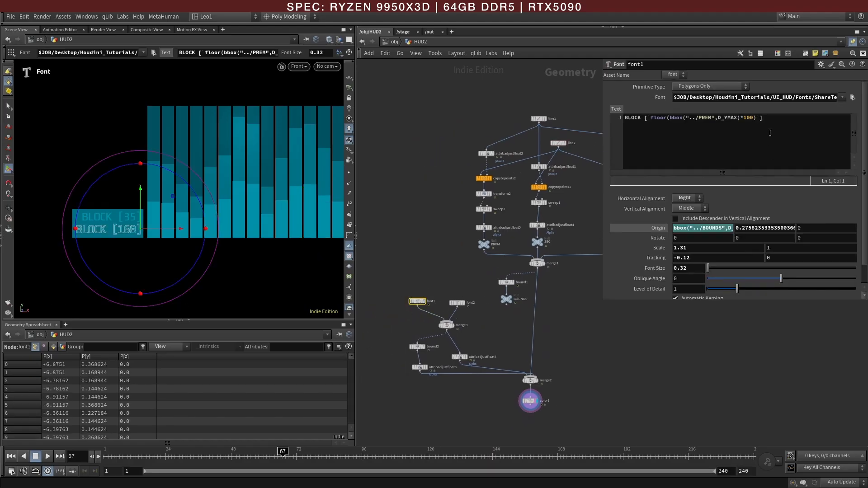
{"action": "left_click", "coordinate": [751, 117]}
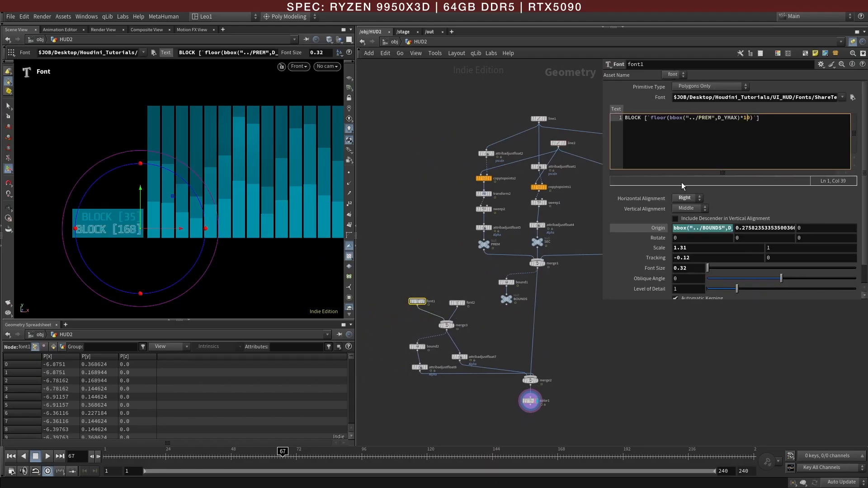
{"action": "left_click", "coordinate": [601, 332]}
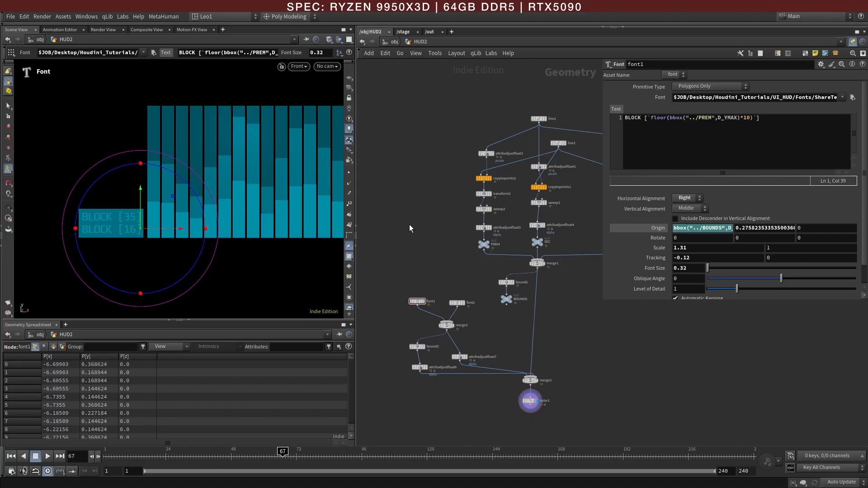
{"action": "key", "text": "ctrl+s"}
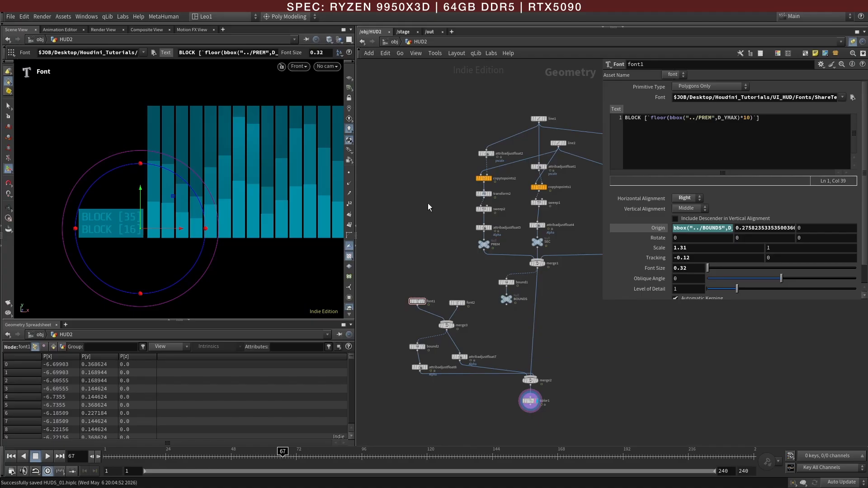